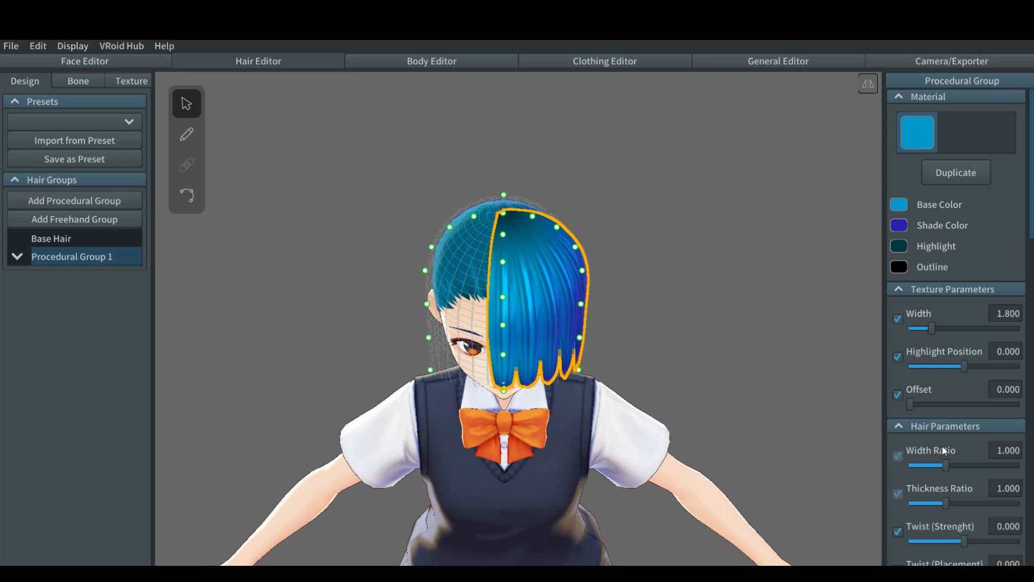
Step: Set the hair width ratio of Procedural Group 1 to about 1.371
scroll(942, 446, "down", 5)
scroll(942, 446, "up", 2)
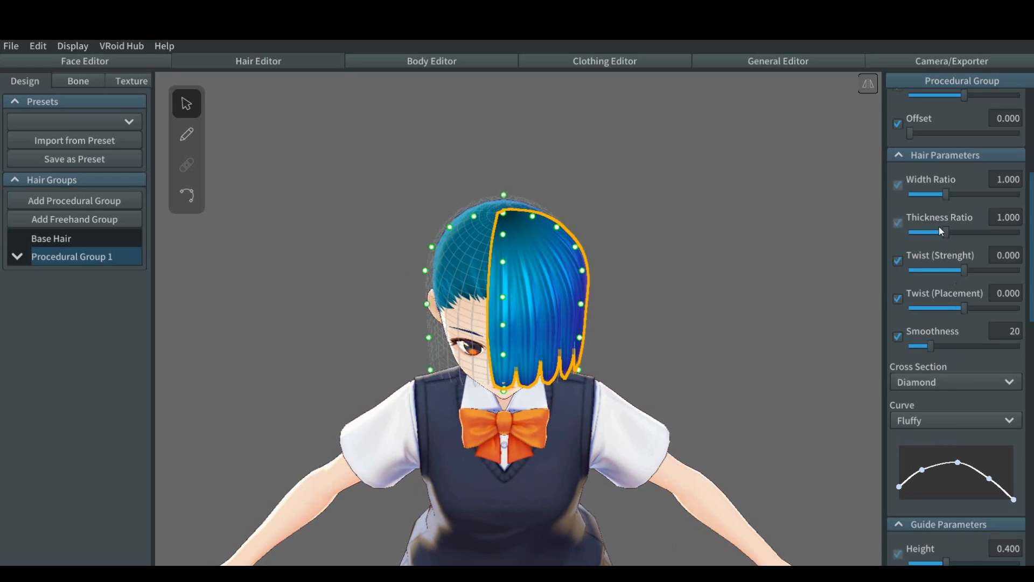
left_click_drag(953, 195, 962, 194)
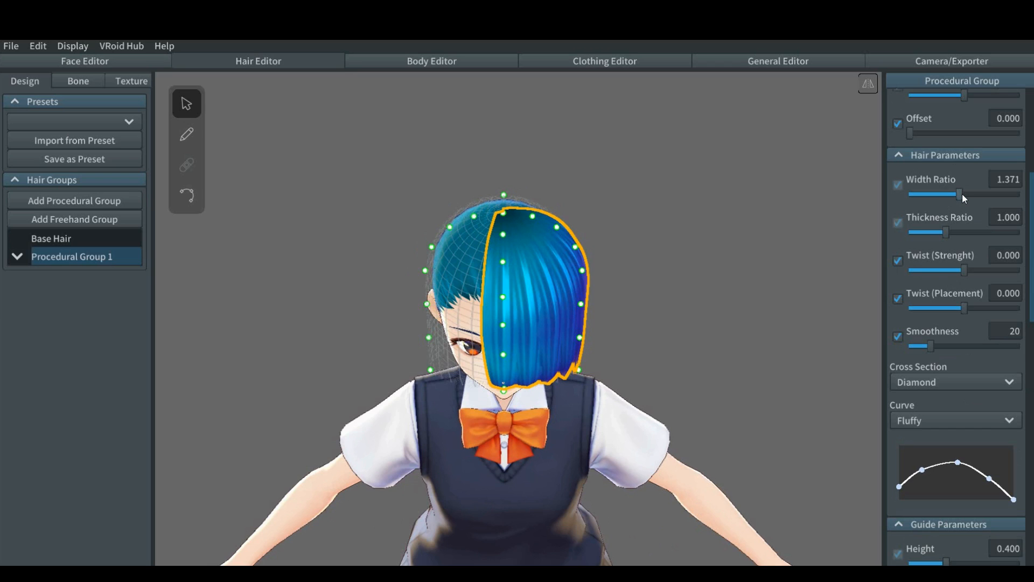
Step: Adjust the group's texture parameters to width 2.316, highlight position 0.055 and offset about 0.025
scroll(962, 193, "up", 5)
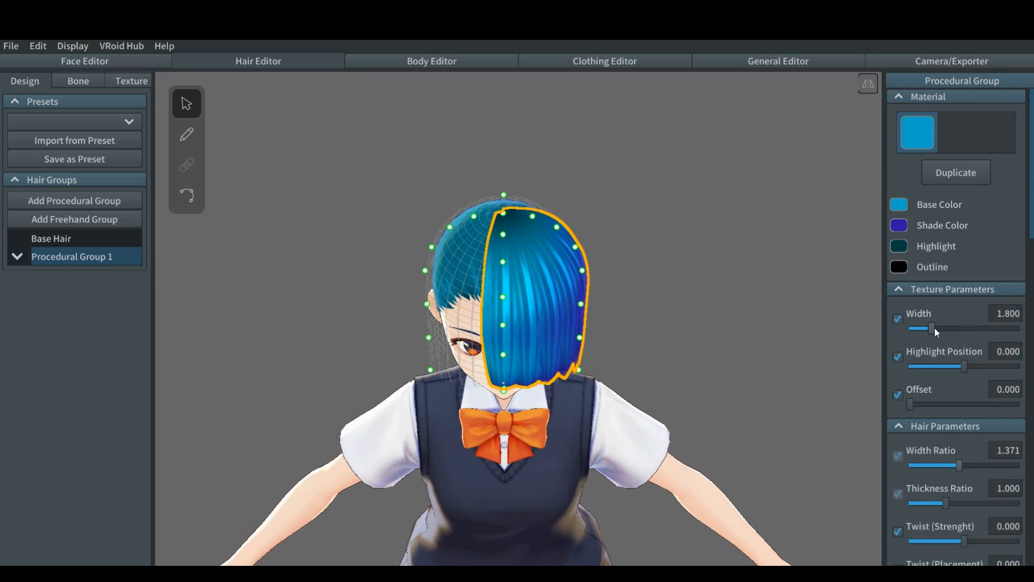
left_click_drag(935, 327, 949, 331)
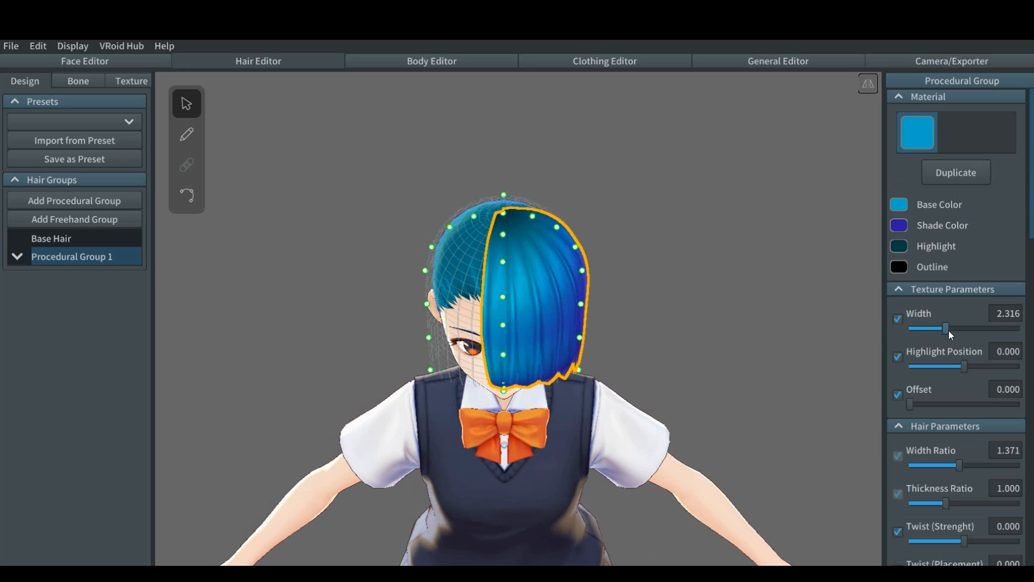
left_click_drag(961, 369, 966, 368)
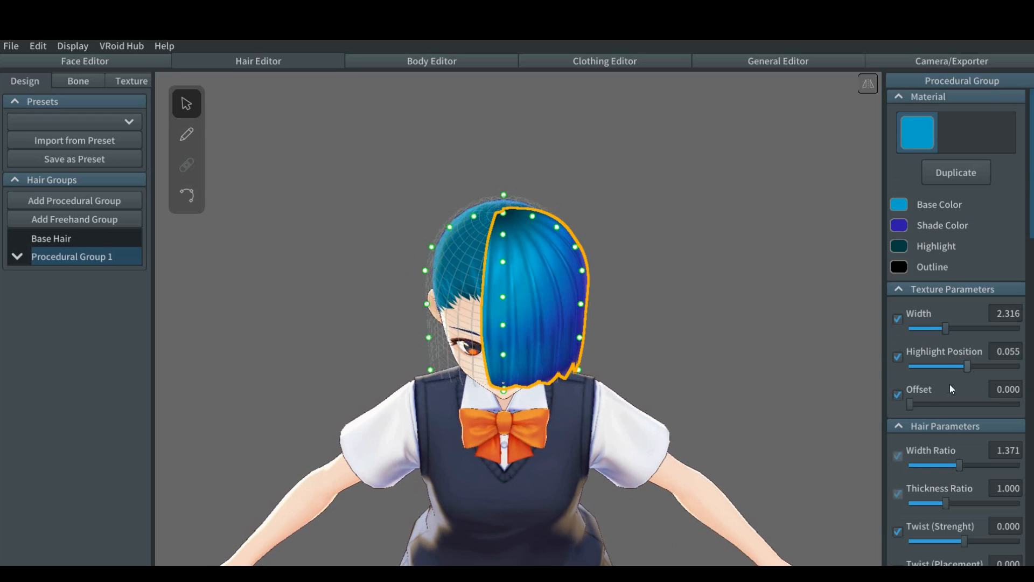
left_click(915, 403)
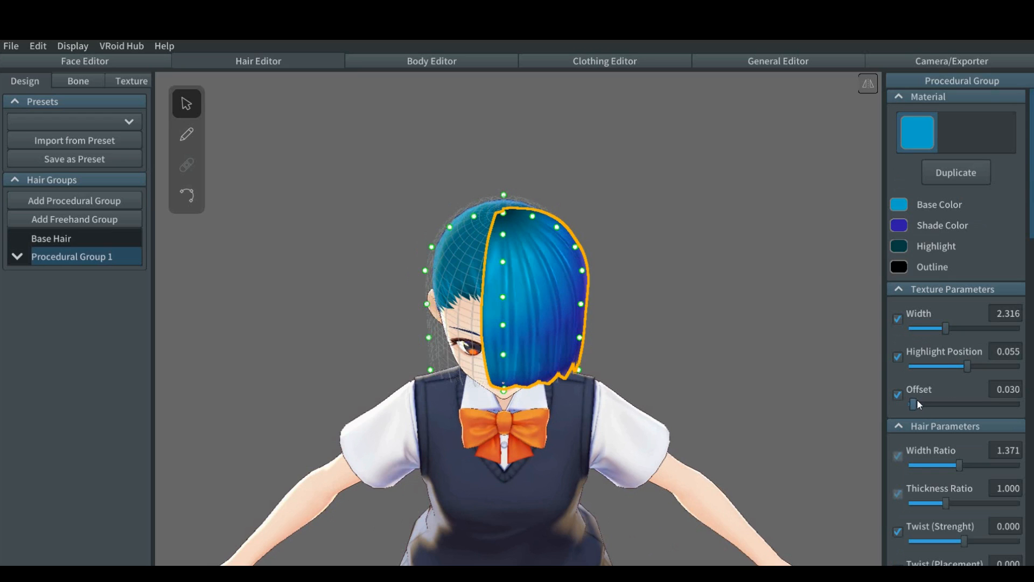
Step: Set the guide offset of Procedural Group 1 to 0.014
scroll(927, 400, "down", 8)
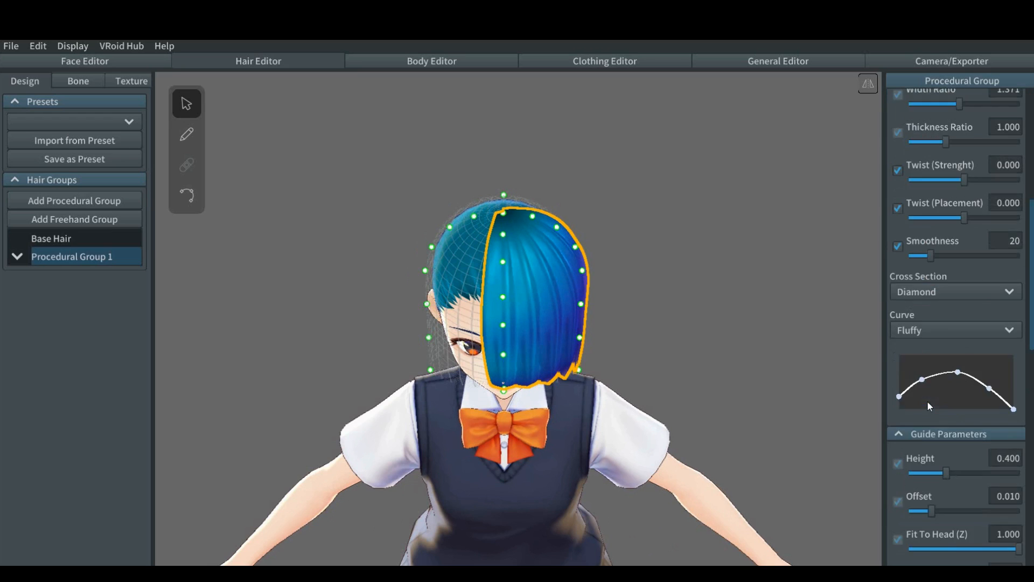
left_click_drag(932, 424, 941, 427)
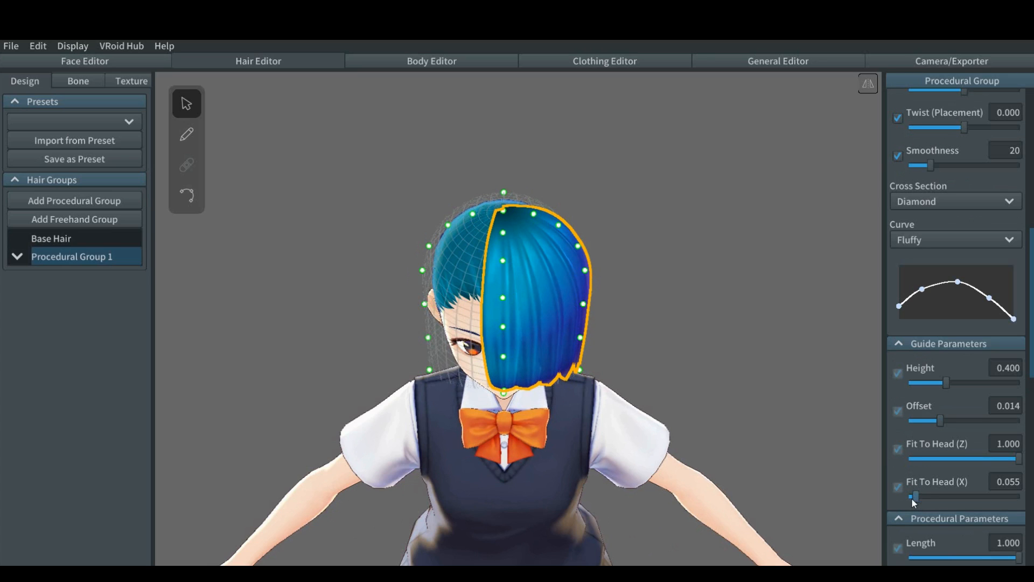
Step: Distribute the group's strands evenly around the sides and back of the head with position 66.050 and interval 229.24
scroll(945, 471, "down", 10)
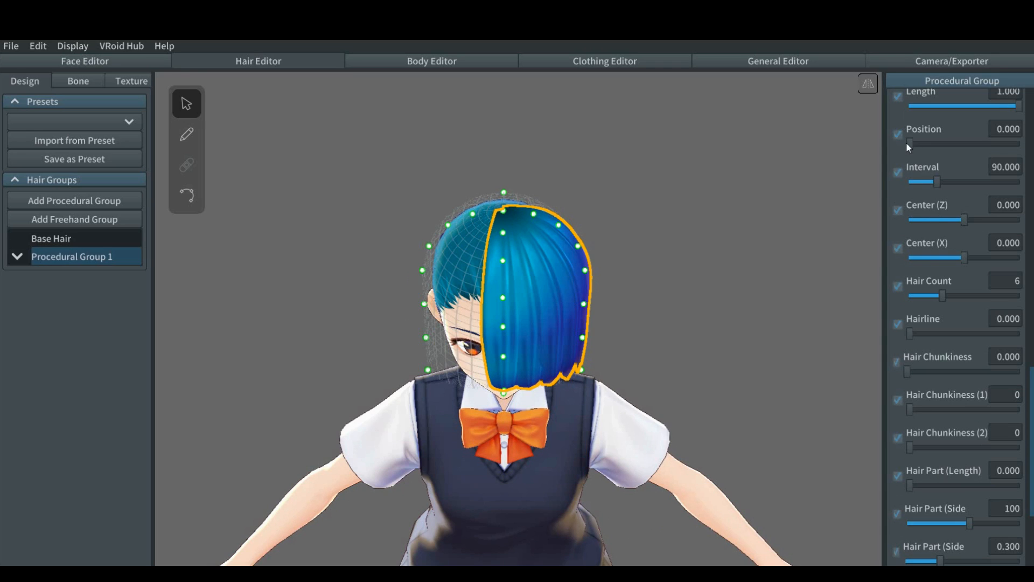
left_click_drag(912, 143, 958, 184)
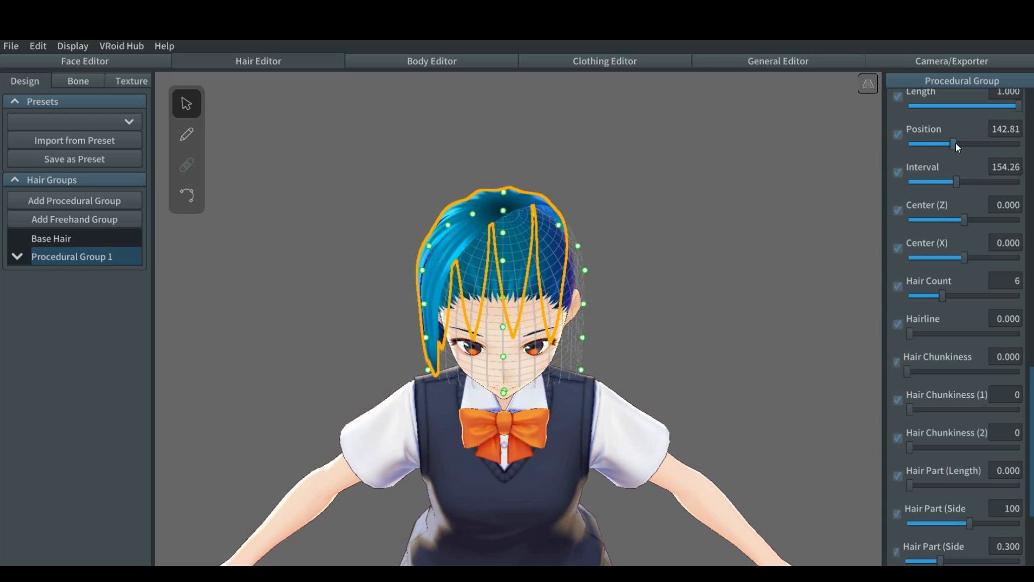
left_click_drag(956, 143, 944, 143)
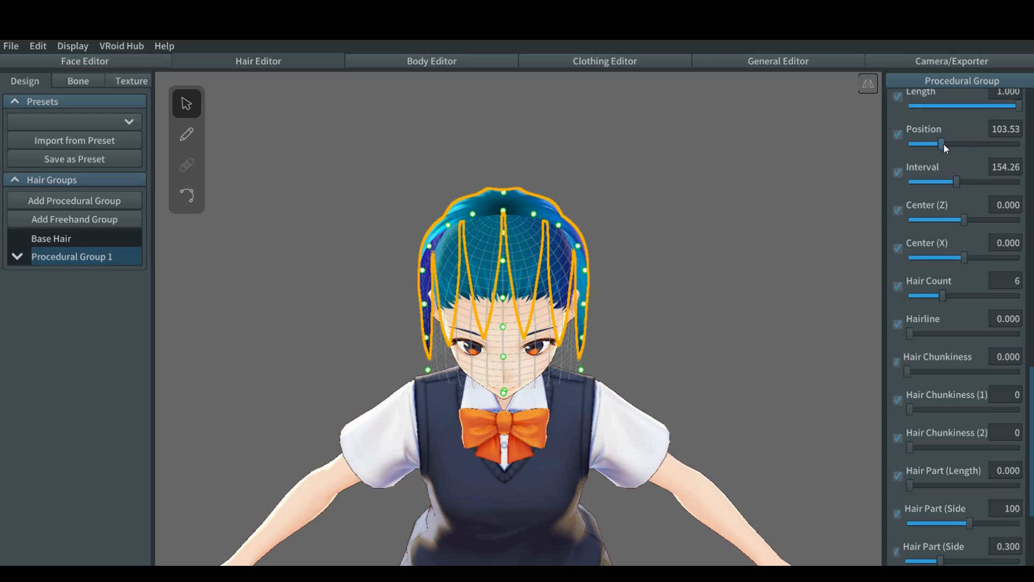
left_click_drag(954, 181, 973, 183)
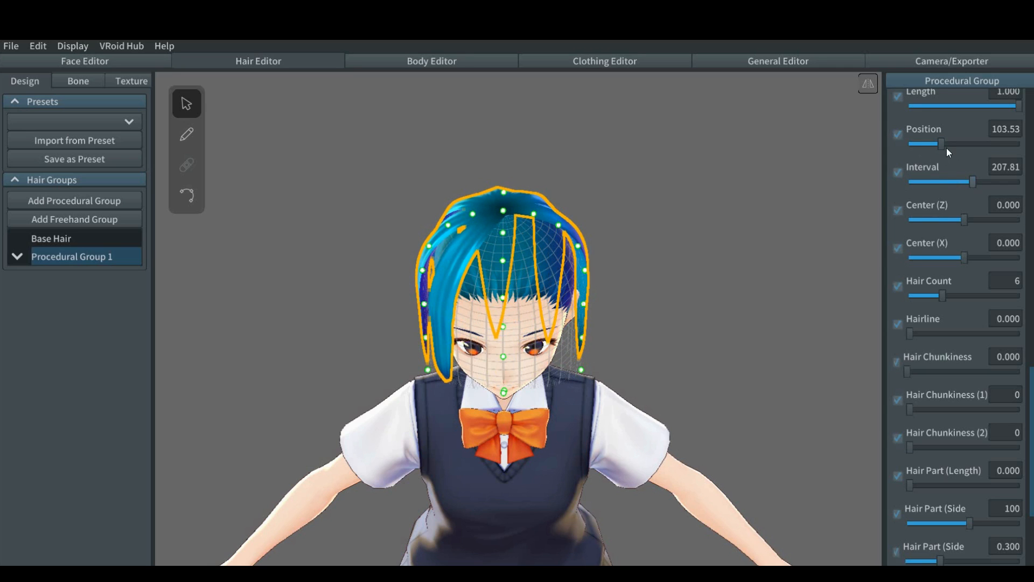
left_click_drag(943, 143, 934, 142)
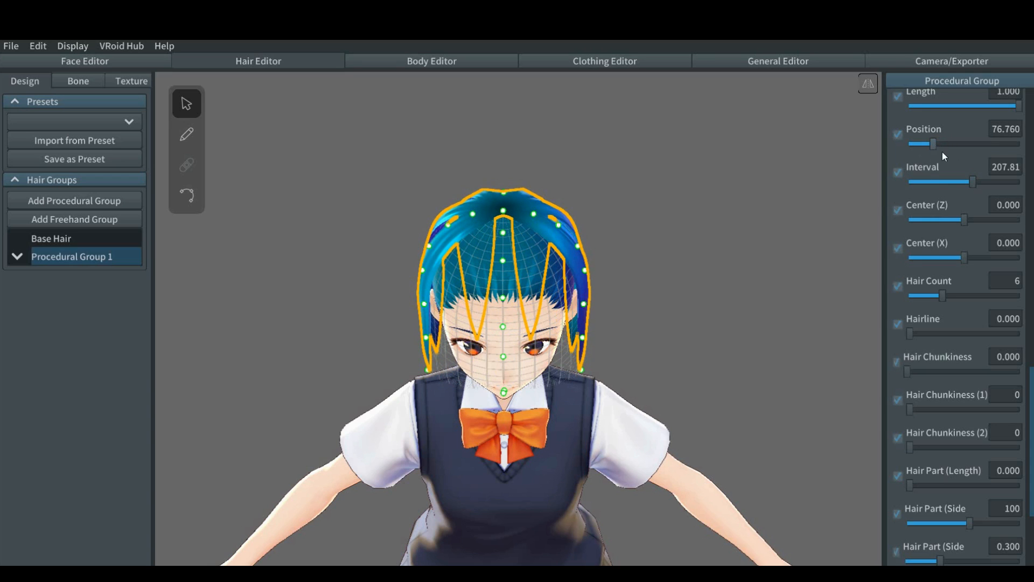
left_click_drag(971, 179, 979, 182)
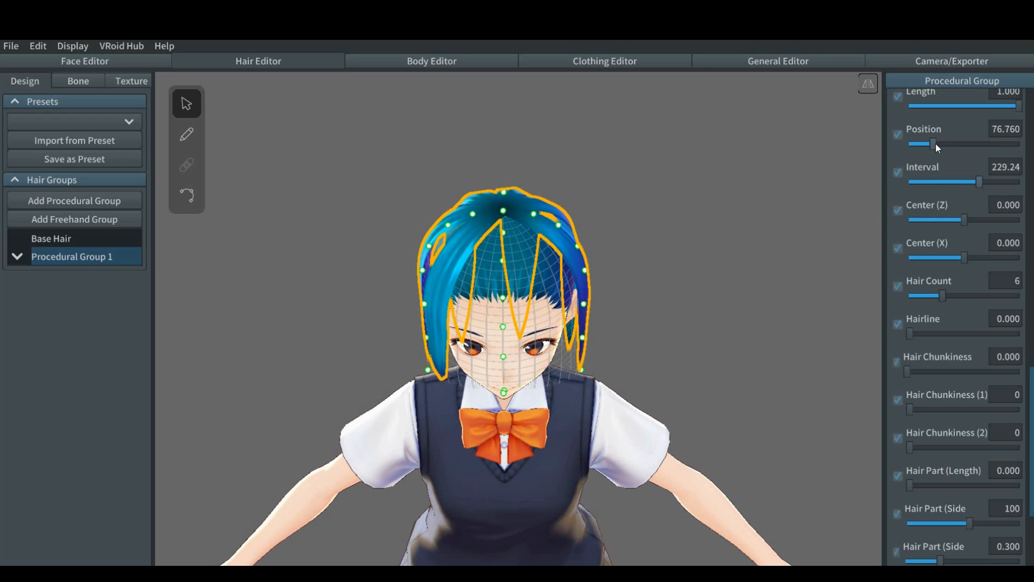
left_click_drag(935, 143, 933, 144)
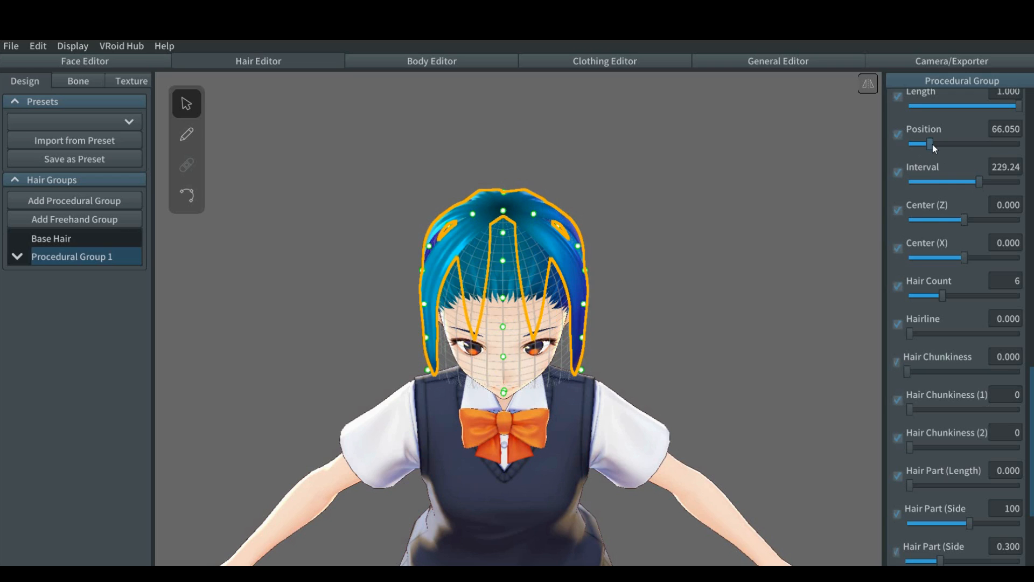
Step: Increase the texture width of Procedural Group 1 to 2.752
scroll(943, 170, "up", 10)
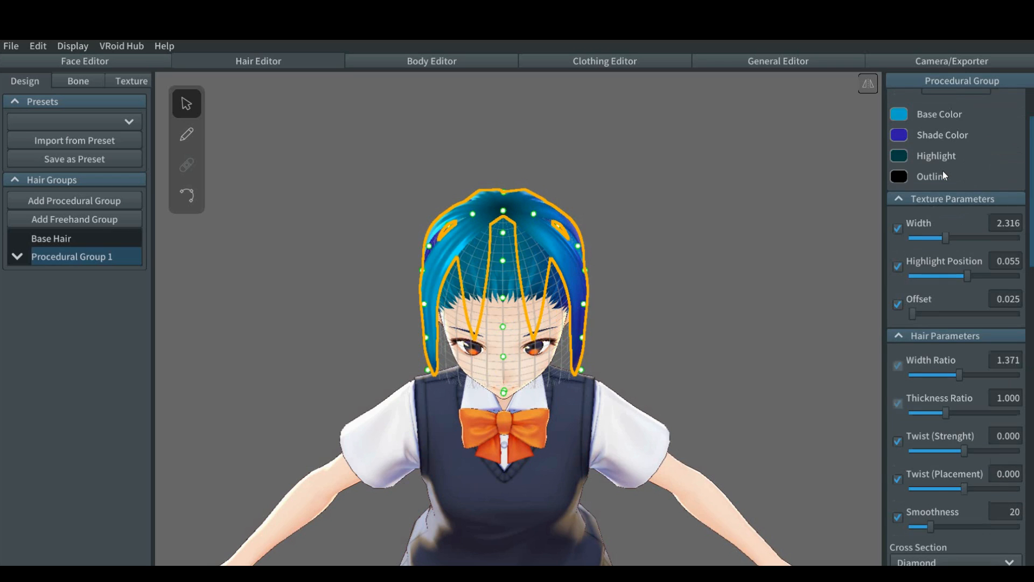
left_click_drag(945, 243, 958, 243)
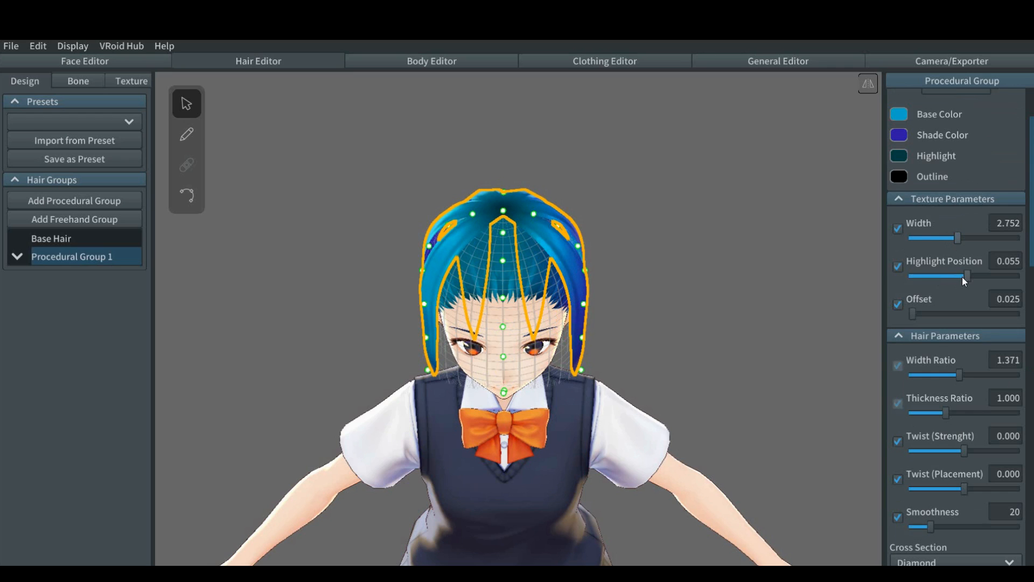
Step: Set the group's hair width ratio to 2.883 and its thickness ratio to 1.815
left_click_drag(962, 375, 995, 384)
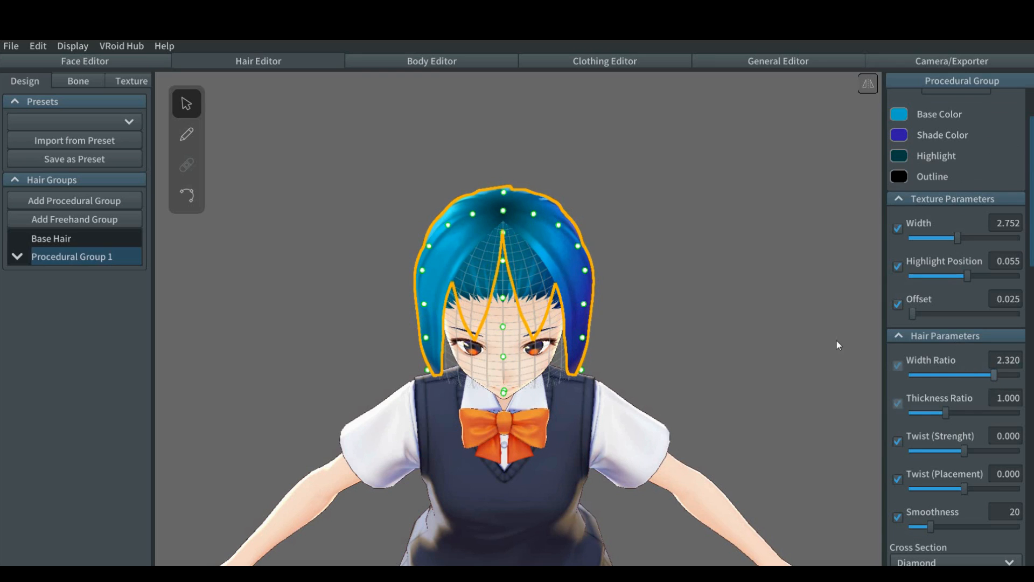
right_click_drag(757, 313, 755, 294)
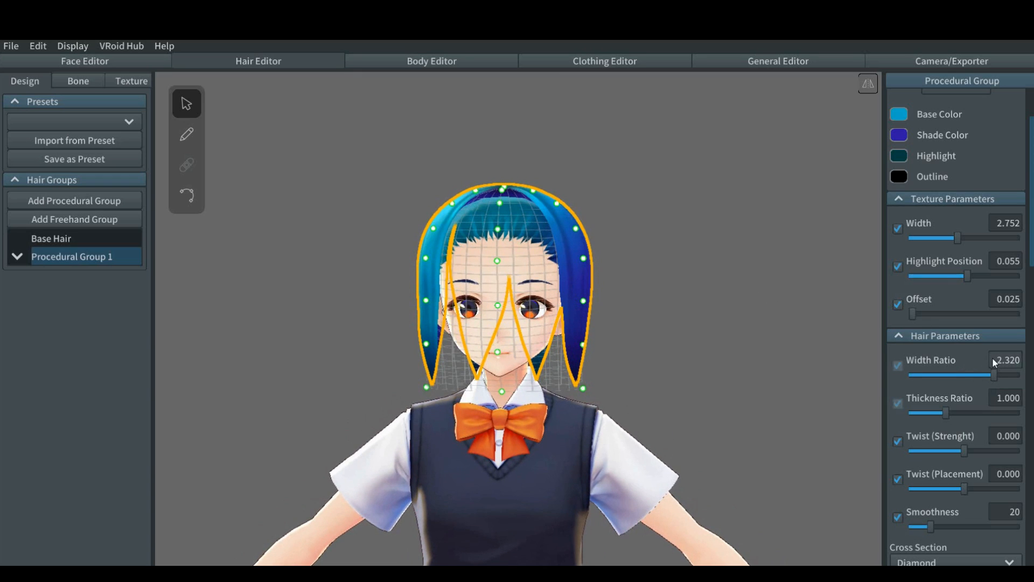
left_click_drag(996, 376, 1021, 380)
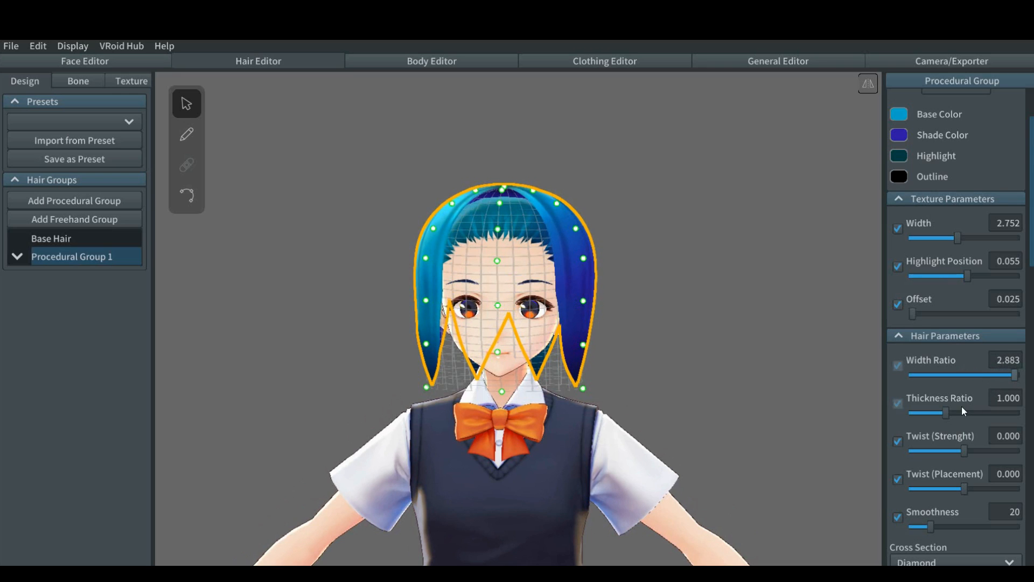
left_click_drag(949, 415, 976, 408)
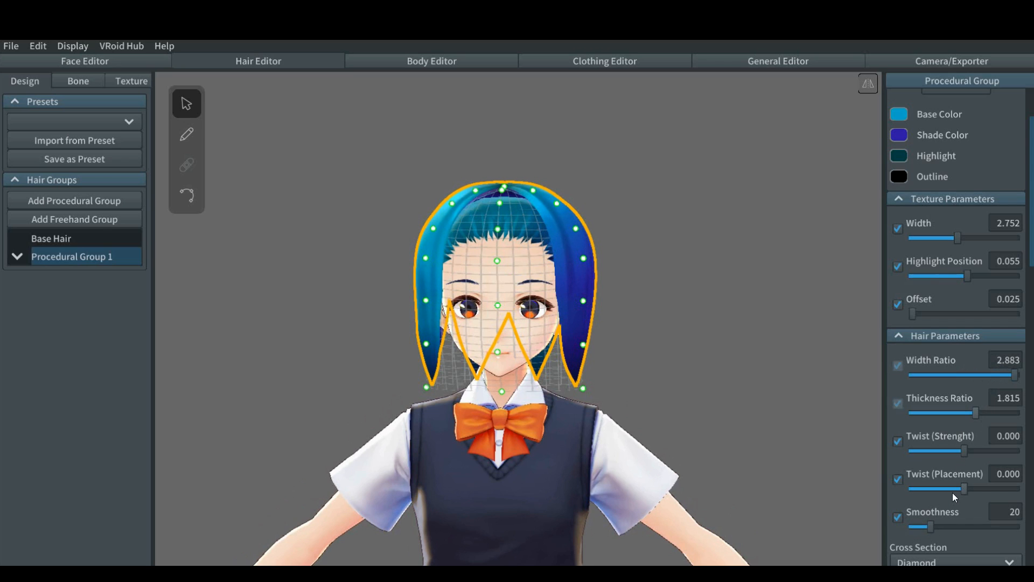
Step: Try the Flat cross section on the hair group and switch it back to Diamond
scroll(953, 492, "down", 7)
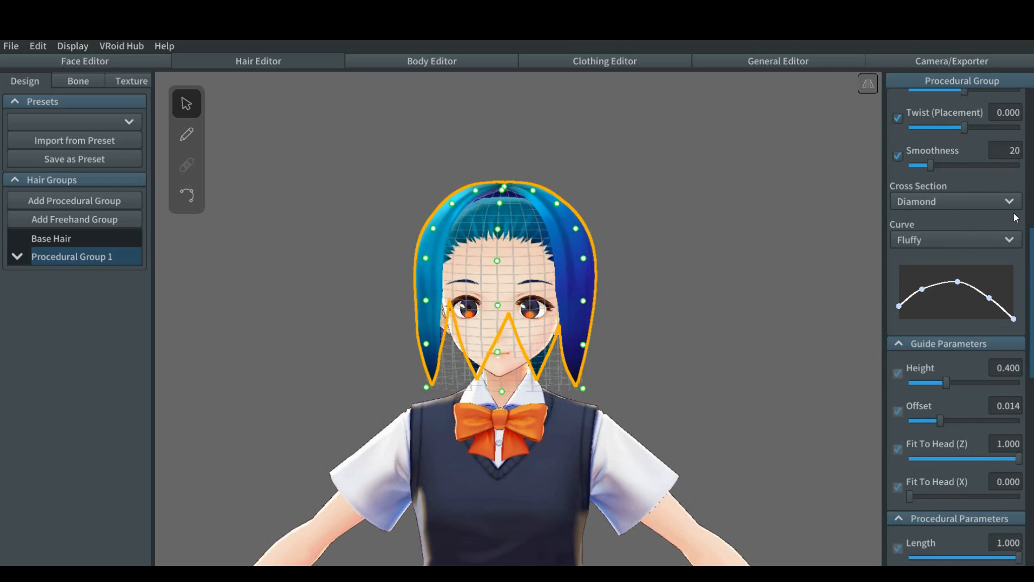
left_click(1009, 202)
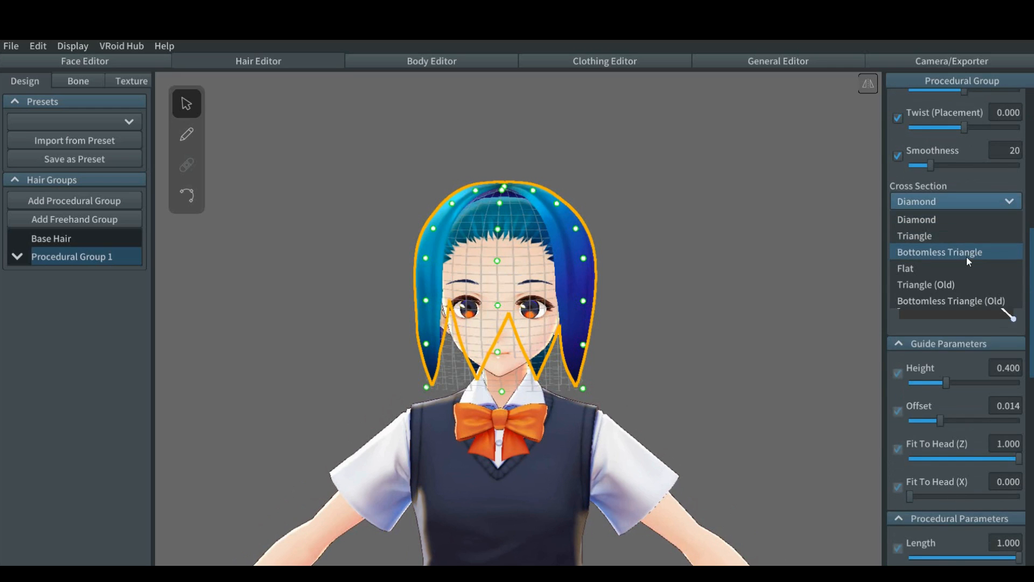
left_click(958, 270)
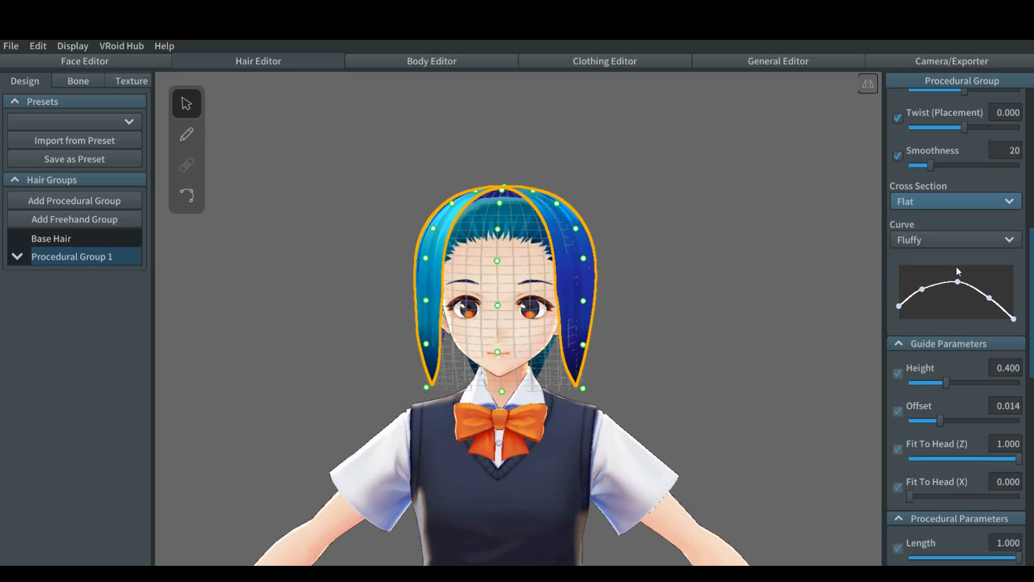
left_click(991, 203)
left_click(953, 225)
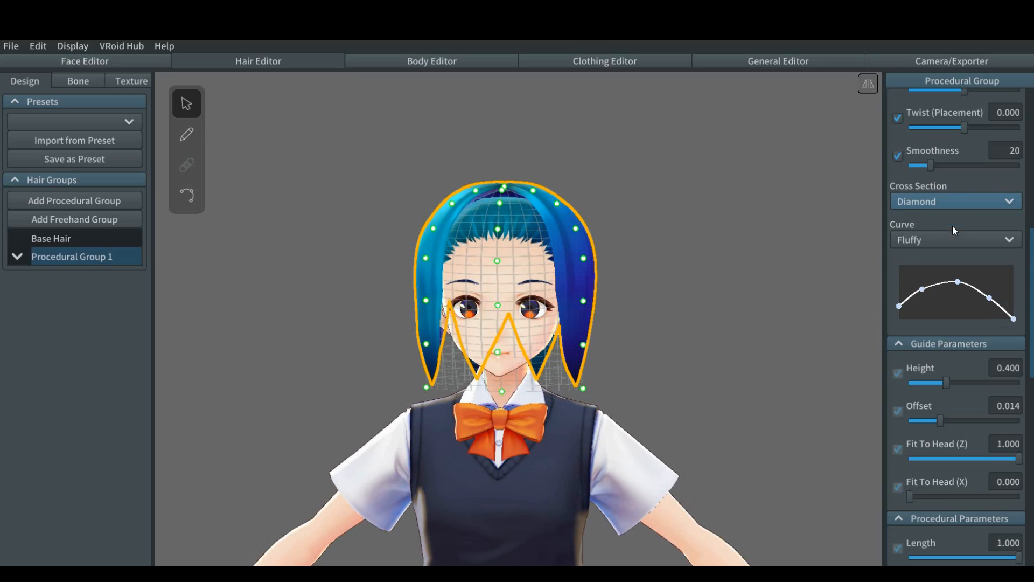
Step: Apply the Straight curve to Procedural Group 1 and deselect the group to view the hair shape
left_click(989, 241)
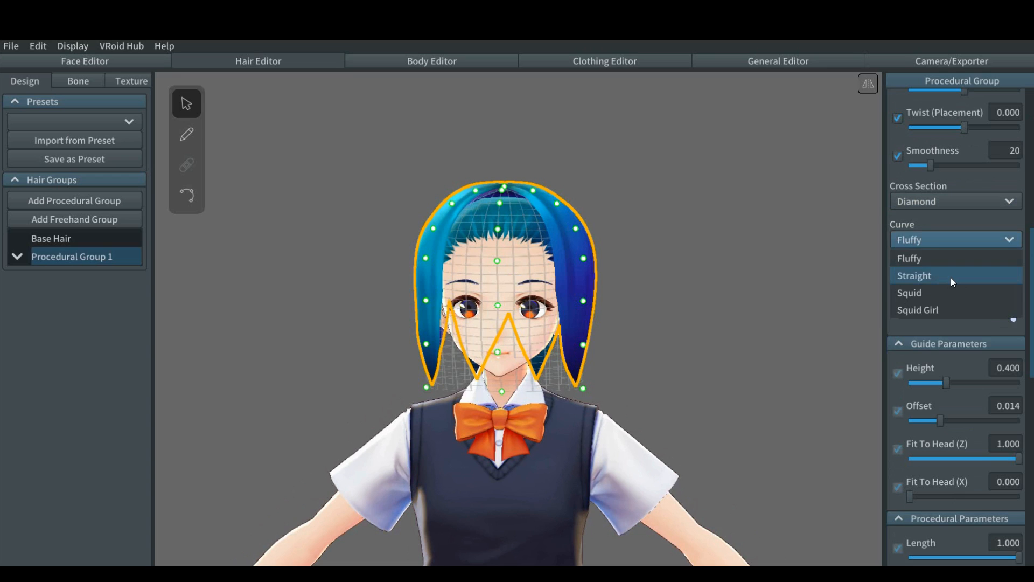
left_click(951, 277)
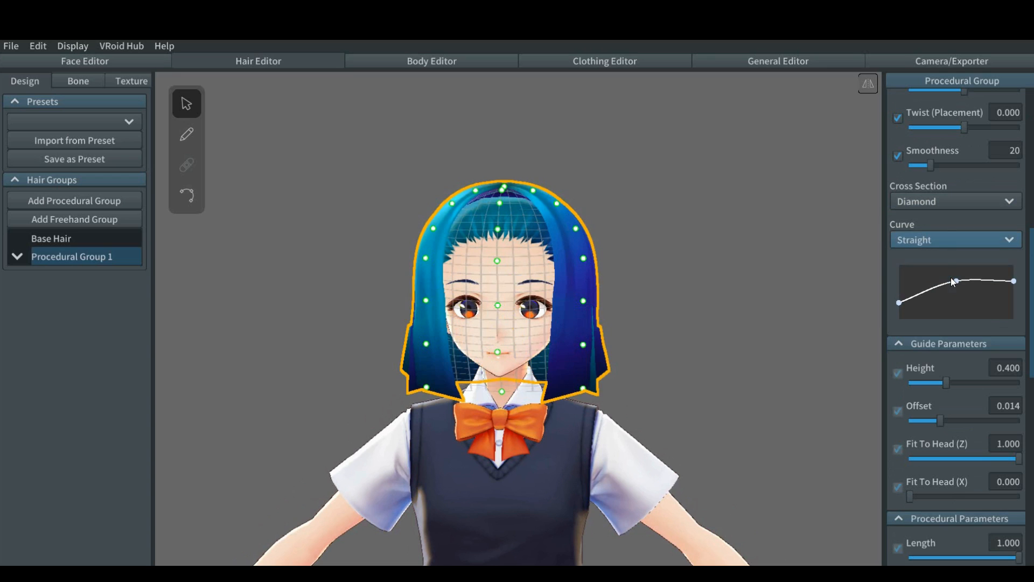
left_click(744, 288)
mouse_move(745, 285)
right_mouse_down()
mouse_move(676, 288)
mouse_move(703, 296)
mouse_move(741, 286)
right_mouse_up()
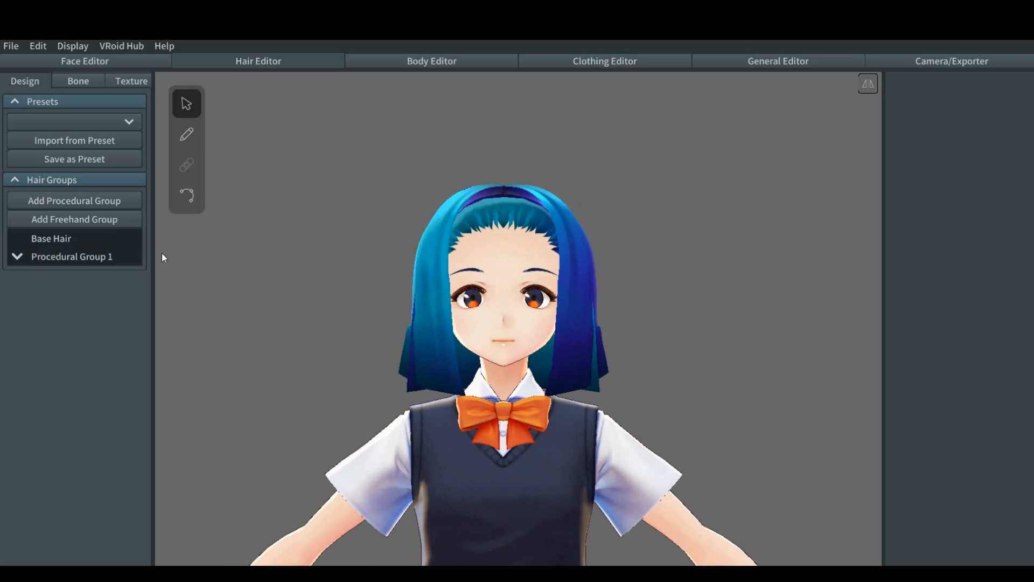
Step: Add a second procedural hair group and delete it again
left_click(81, 238)
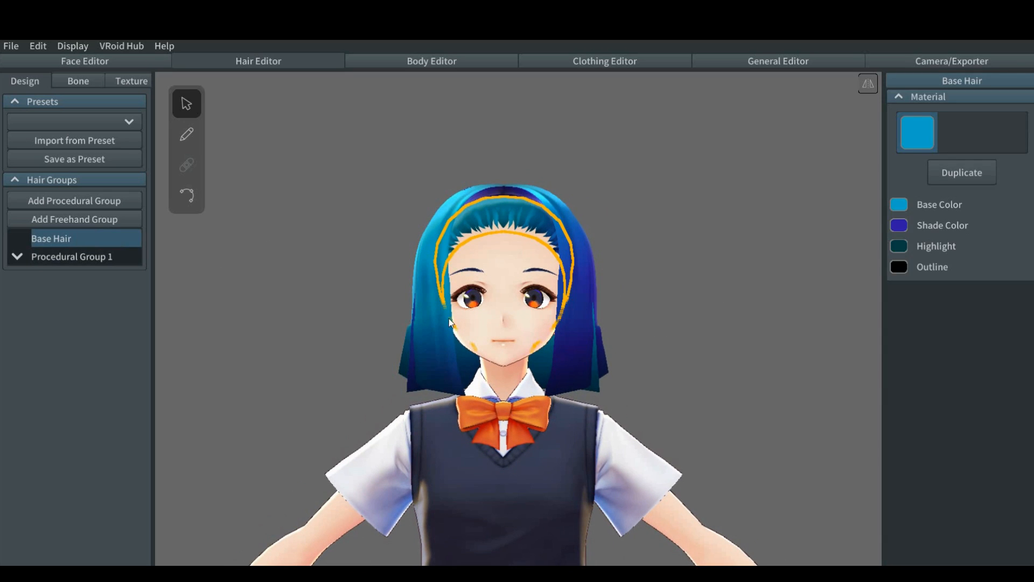
mouse_move(40, 238)
left_click(100, 202)
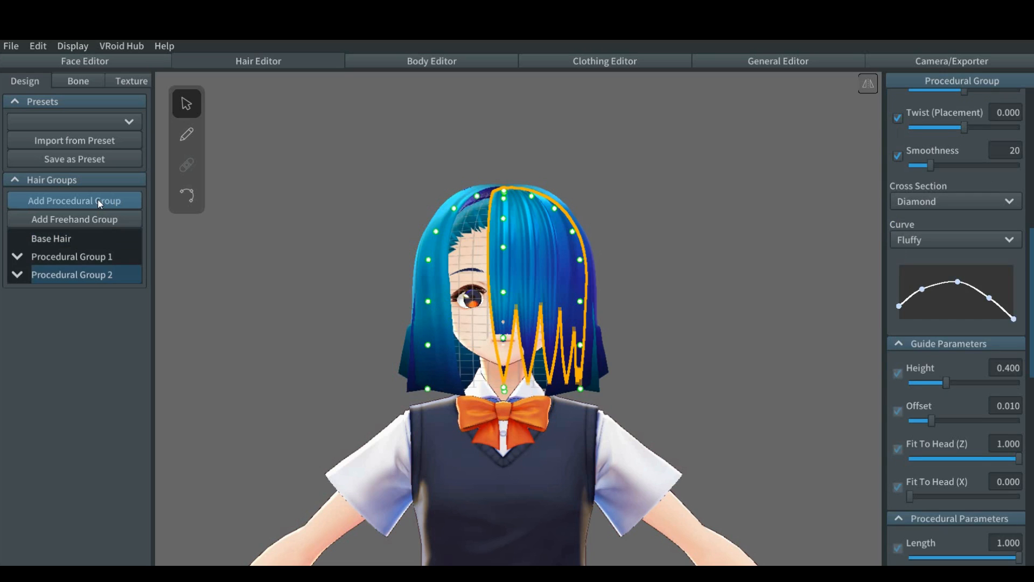
right_click(47, 277)
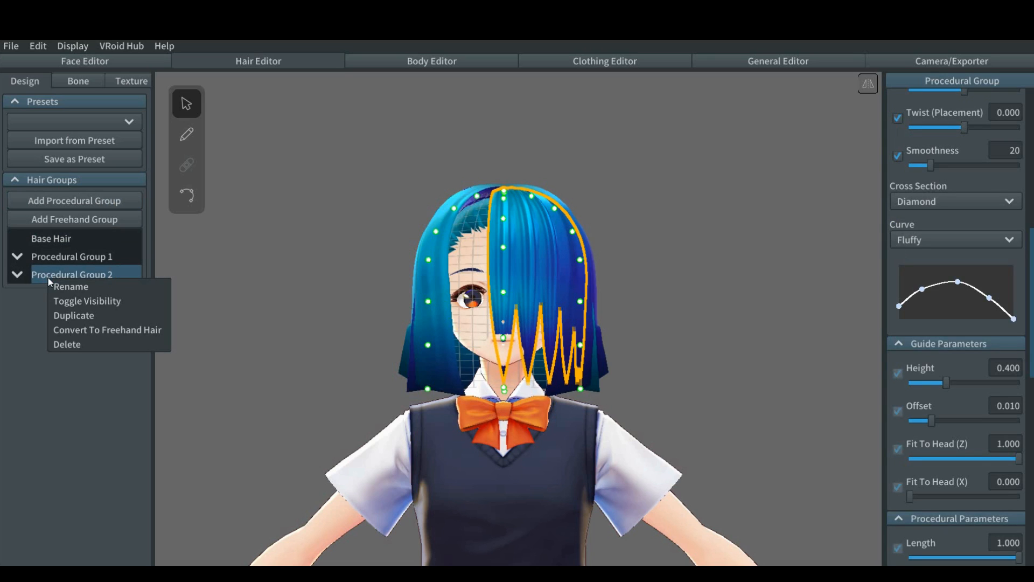
left_click(68, 343)
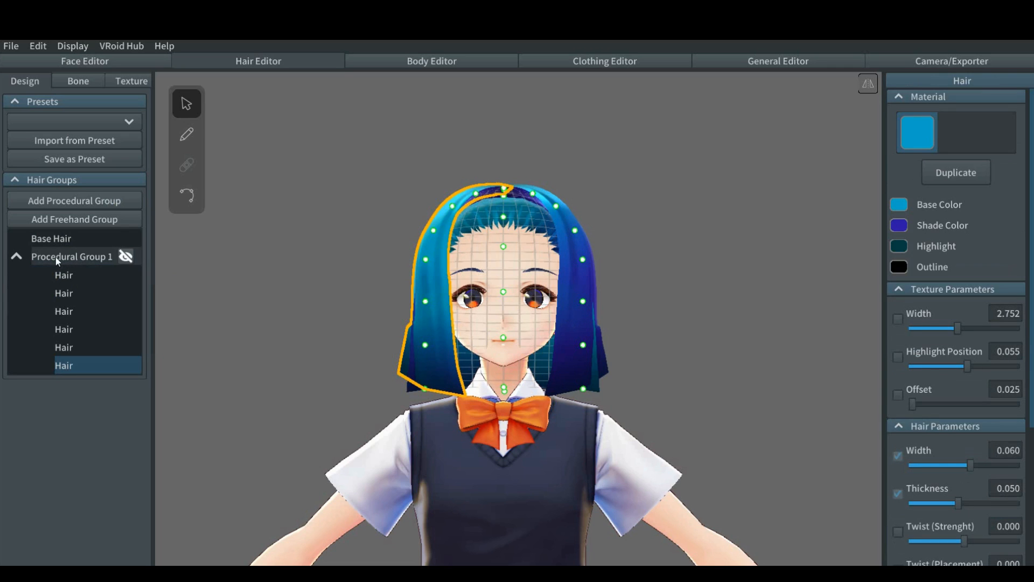
Step: Select Procedural Group 1 and change its curve to Squid
left_click(56, 257)
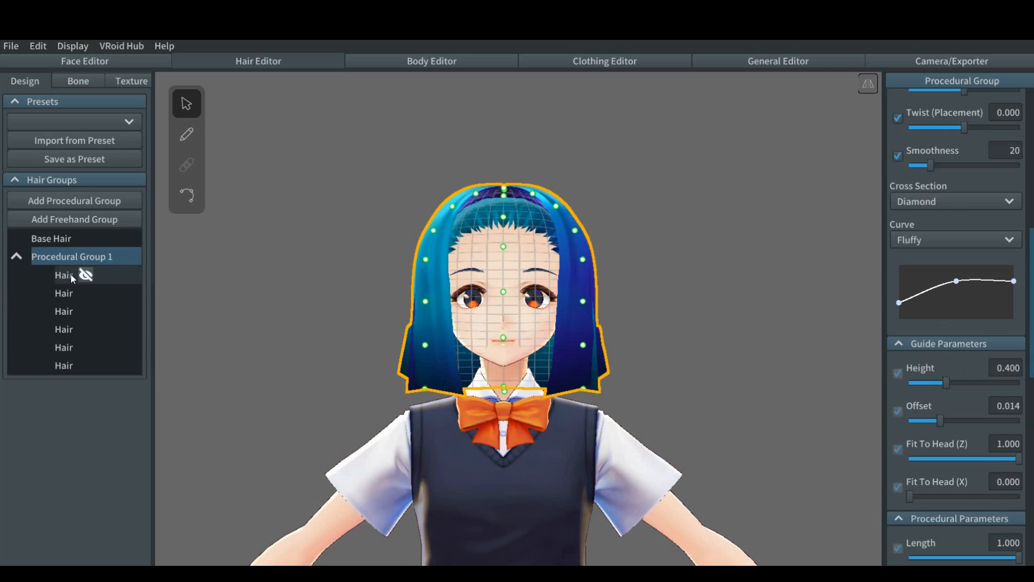
left_click(1010, 240)
left_click(964, 275)
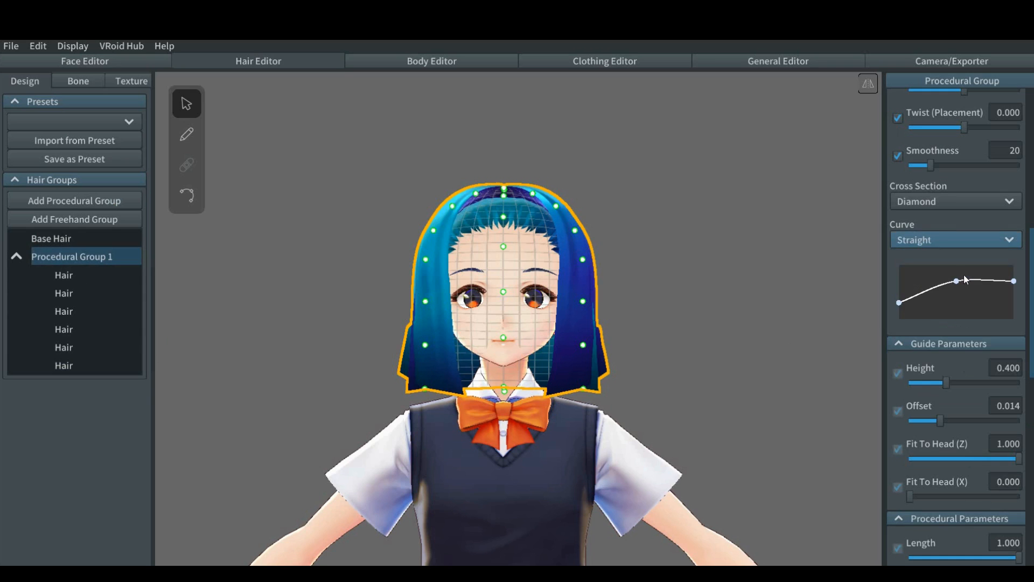
left_click(1008, 241)
left_click(961, 302)
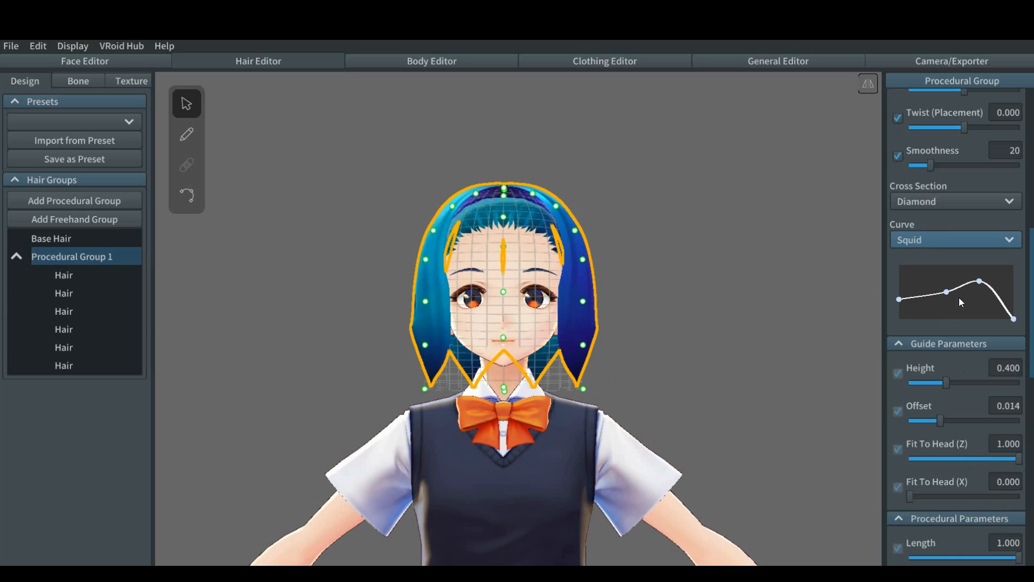
Step: Try the Squid Girl curve on Procedural Group 1 and switch the curve to Fluffy
left_click(1009, 242)
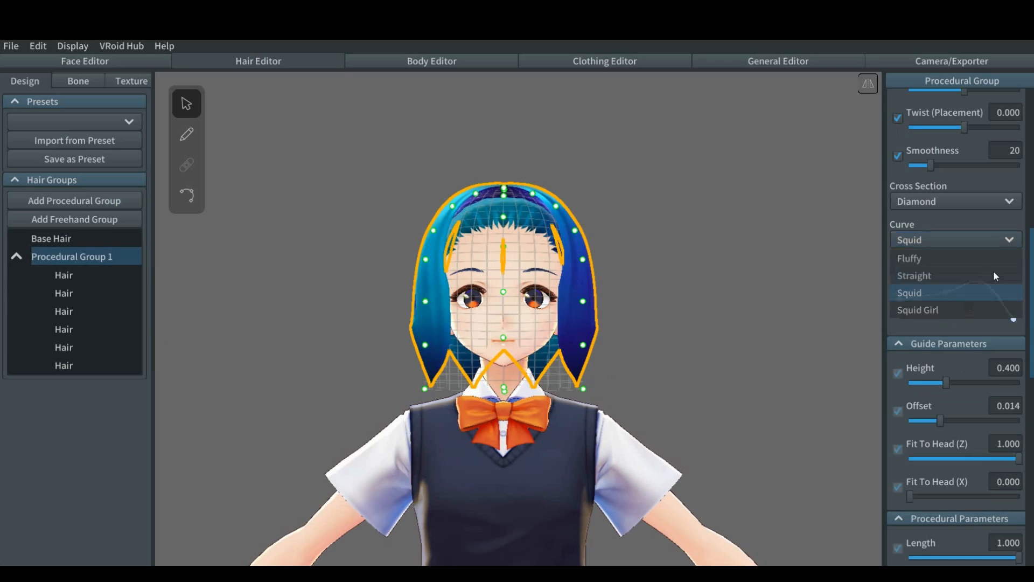
left_click(963, 311)
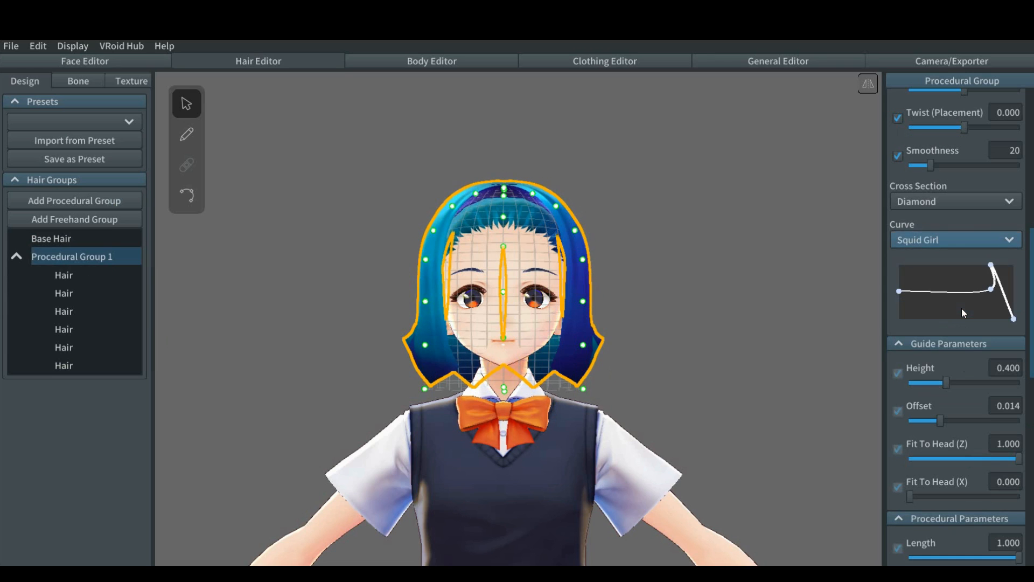
left_click(1008, 244)
left_click(959, 263)
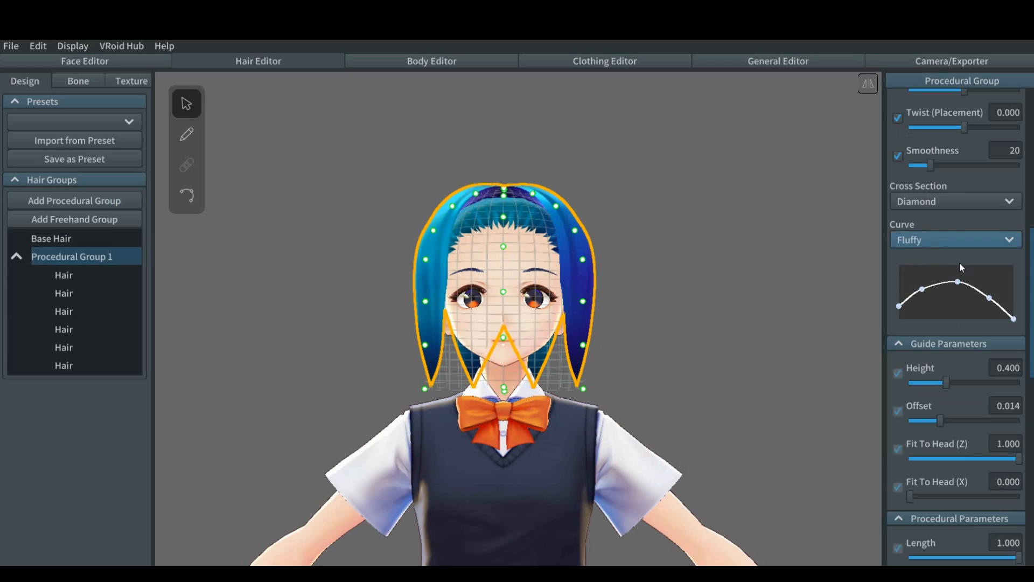
Step: Try the Bottomless Triangle, Flat and Bottomless Triangle (Old) cross sections on the hair group and return to Diamond
left_click(975, 201)
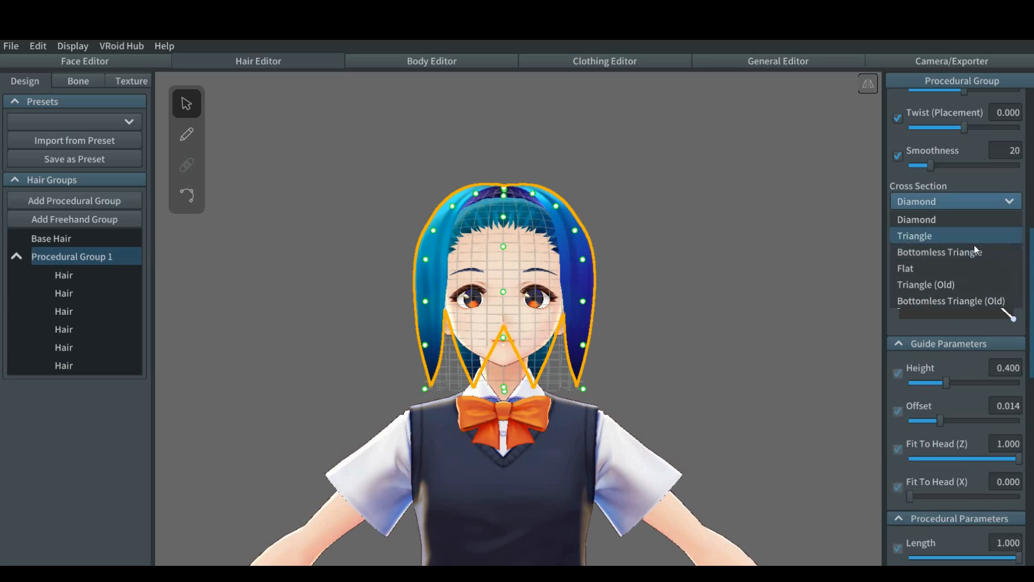
left_click(971, 253)
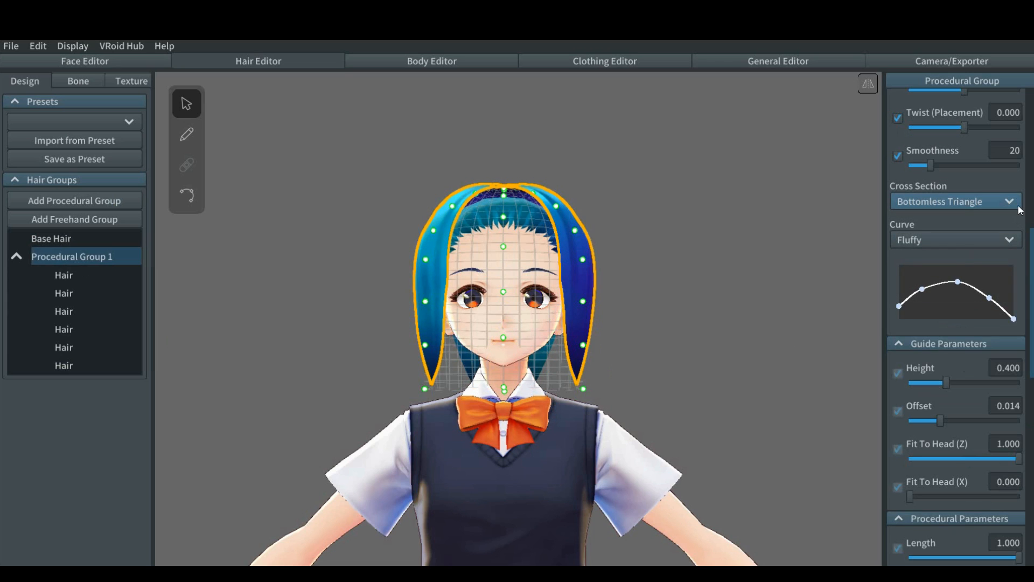
left_click(1015, 208)
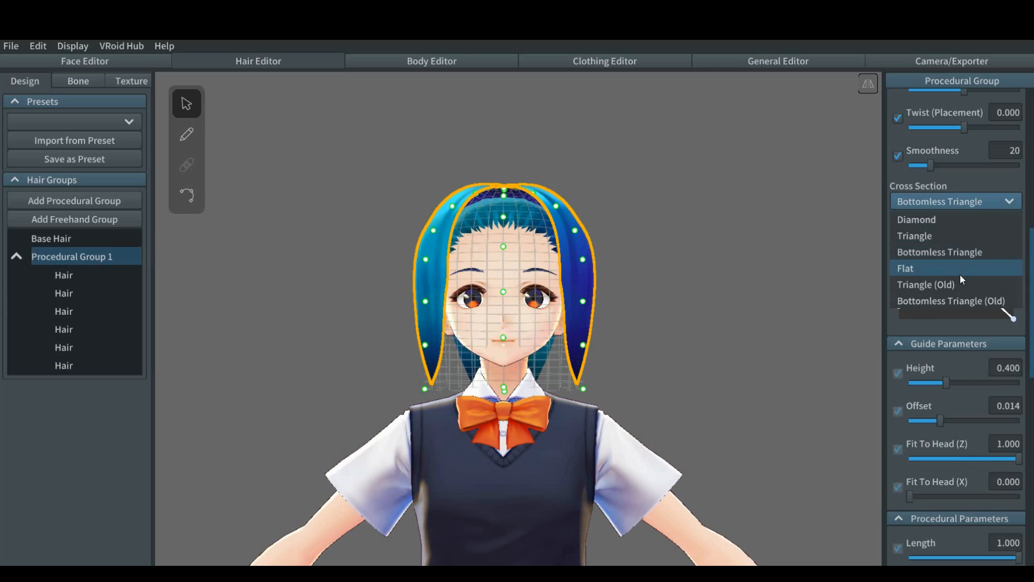
left_click(960, 274)
left_click(1009, 203)
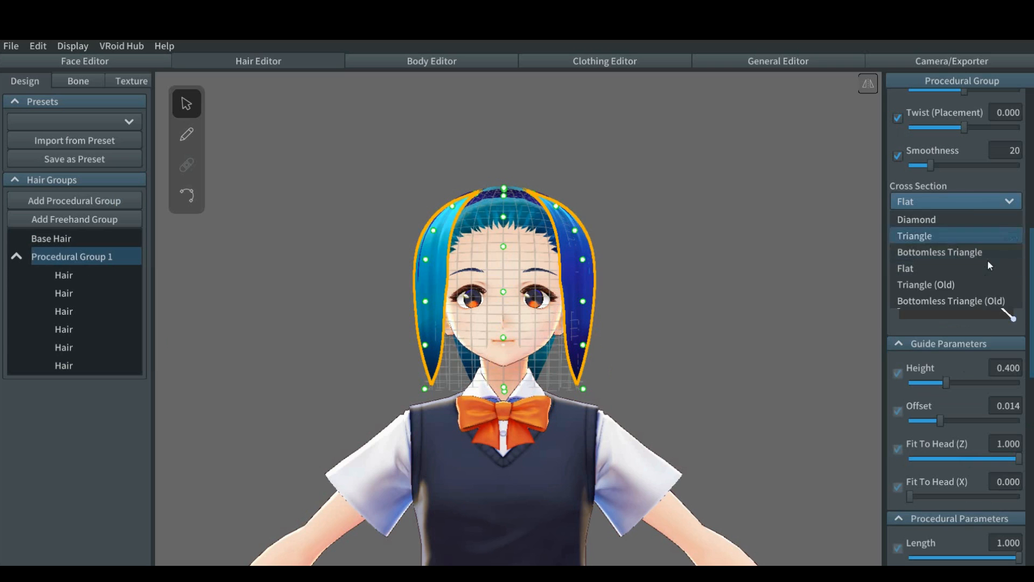
left_click(971, 301)
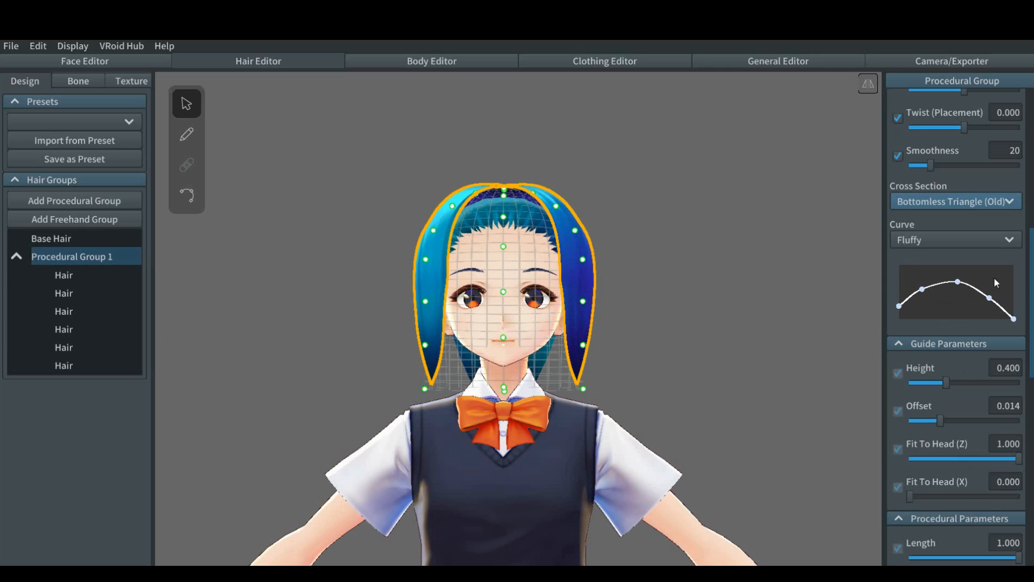
left_click(1010, 202)
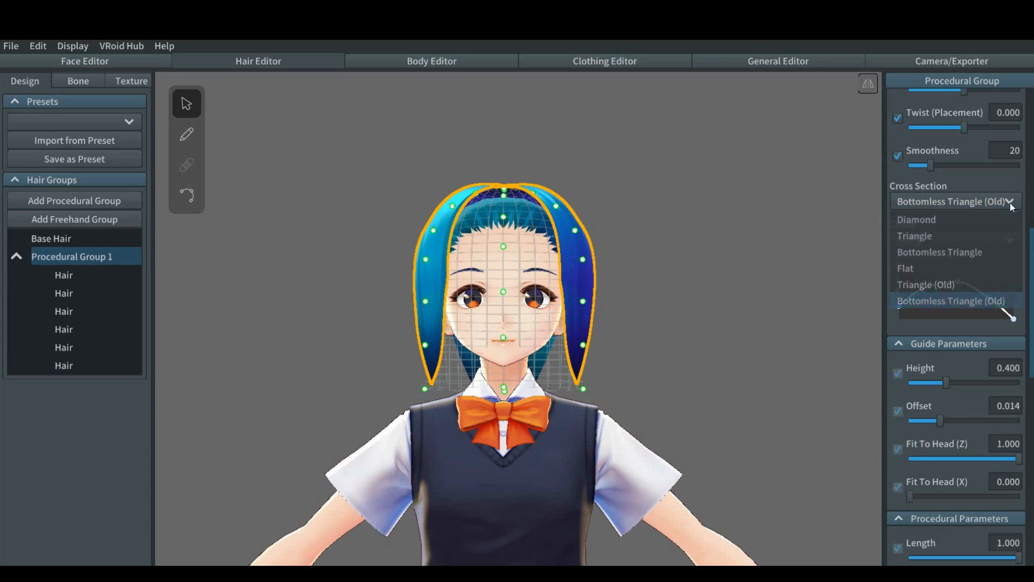
left_click(976, 220)
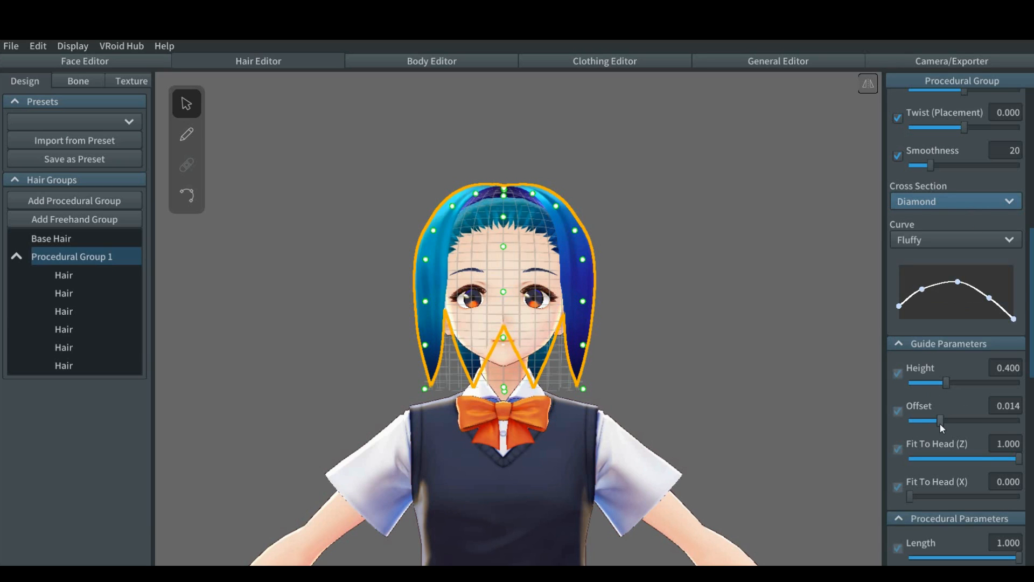
Step: Set the hair group's guide offset to 0.013 and its guide height to 0.422
left_click_drag(941, 424, 940, 424)
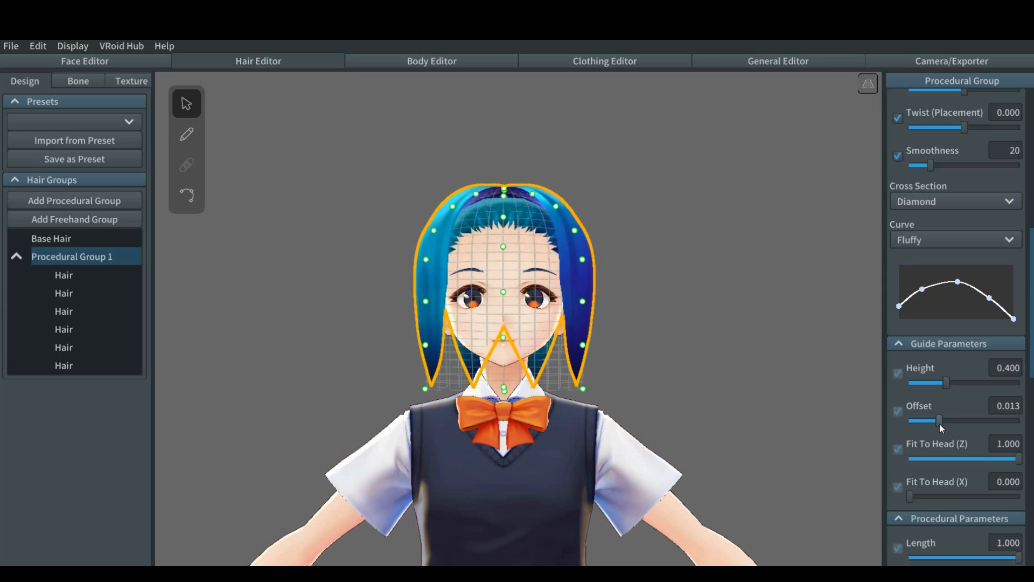
left_click_drag(946, 385, 948, 384)
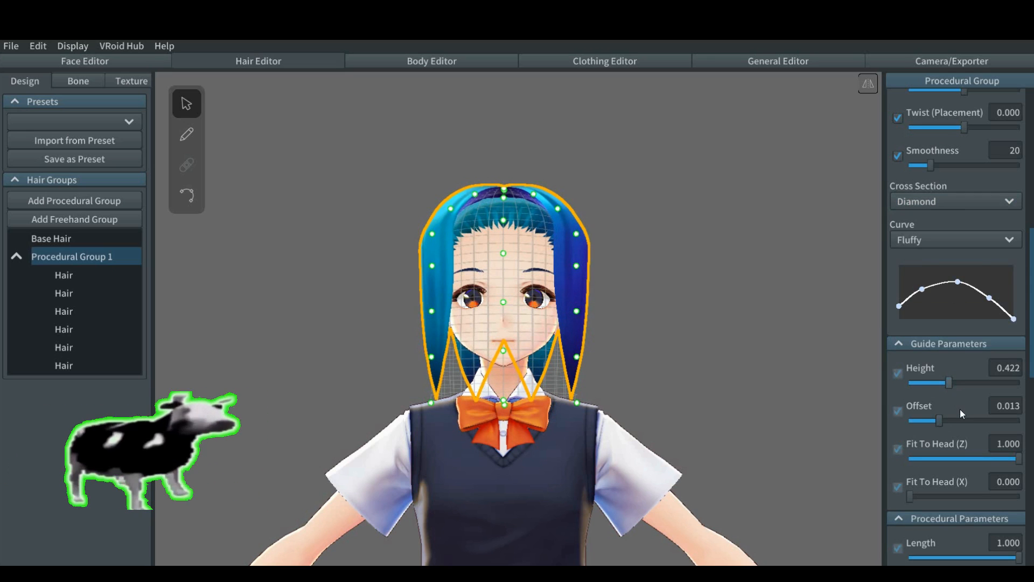
Step: Set the procedural interval to 231.02 and raise the hair count to 13
scroll(960, 409, "down", 5)
scroll(960, 409, "up", 1)
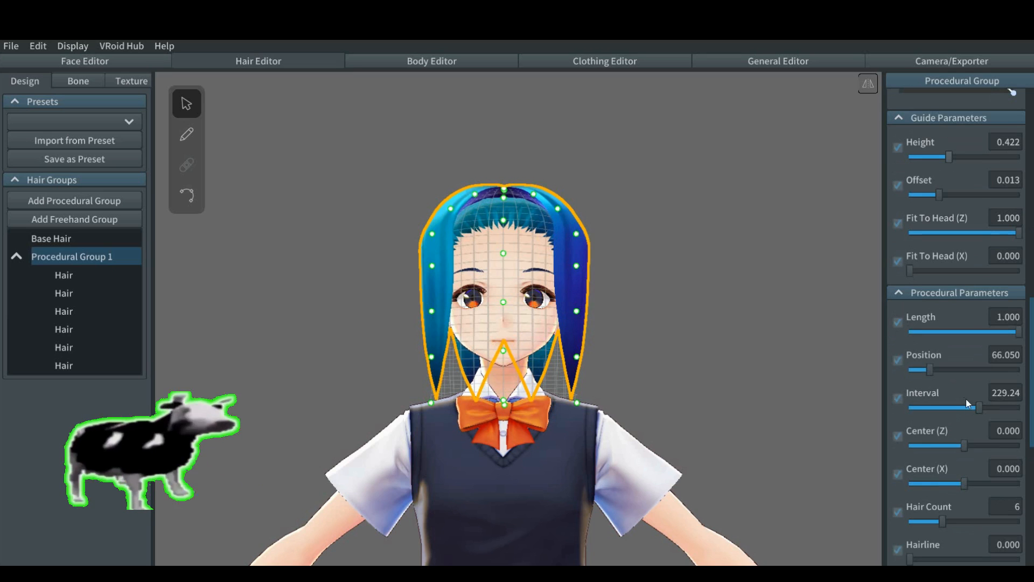
left_click_drag(977, 407, 977, 408)
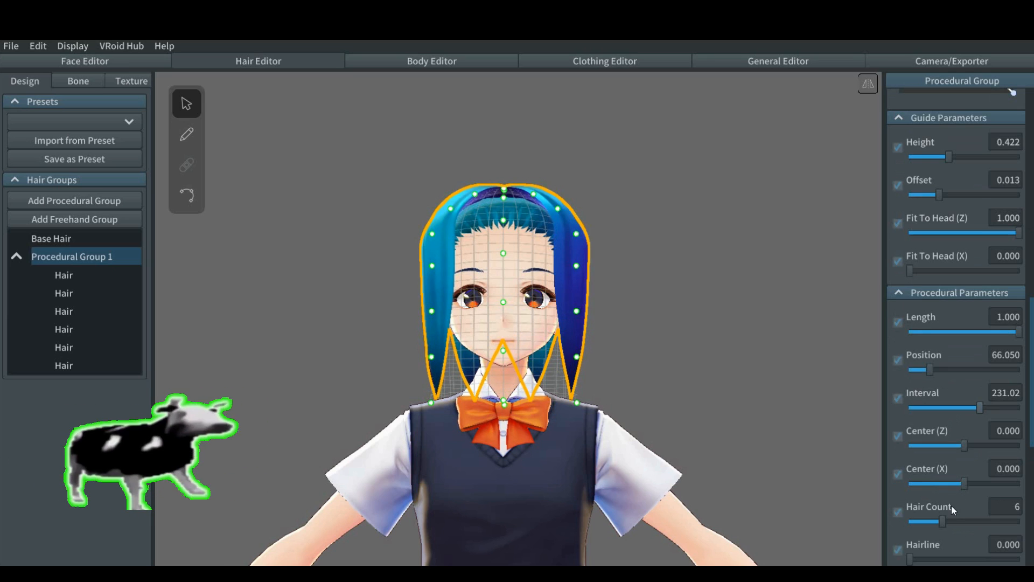
left_click_drag(943, 520, 981, 524)
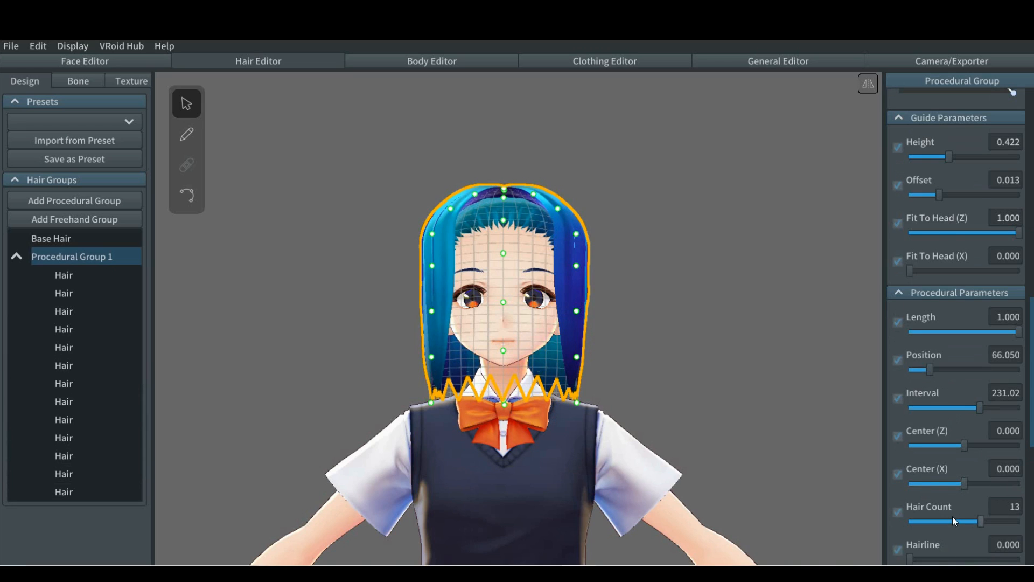
scroll(952, 516, "down", 5)
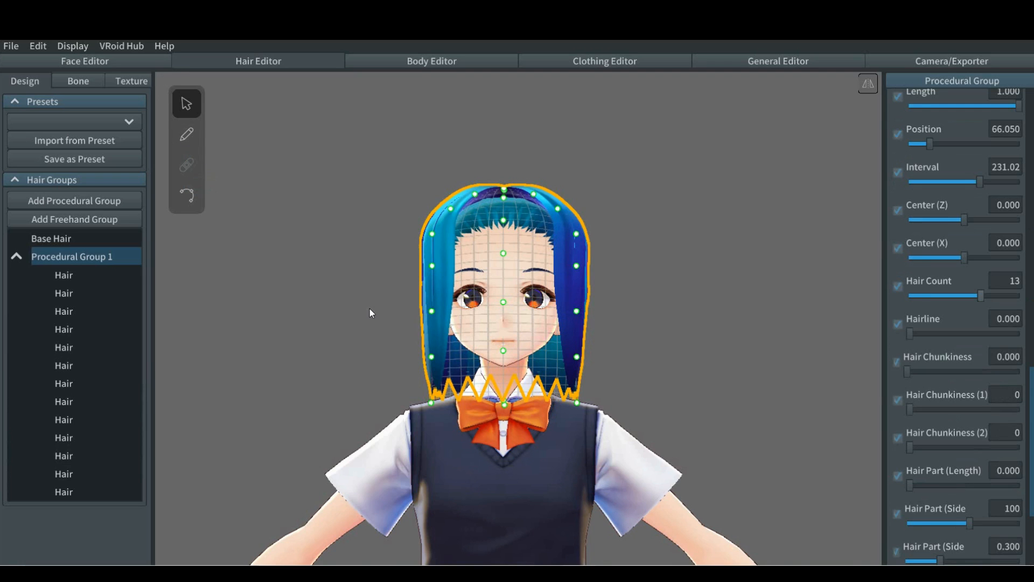
Step: Try pulling the guide mesh's lower corner point inward toward the neck and undo that change
right_click_drag(372, 350, 378, 358)
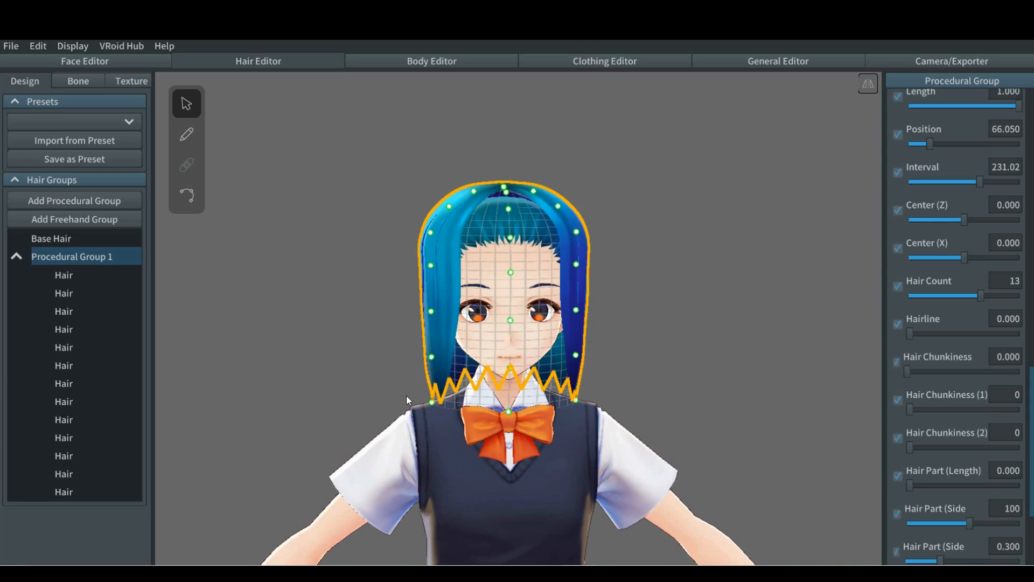
left_click_drag(438, 403, 464, 387)
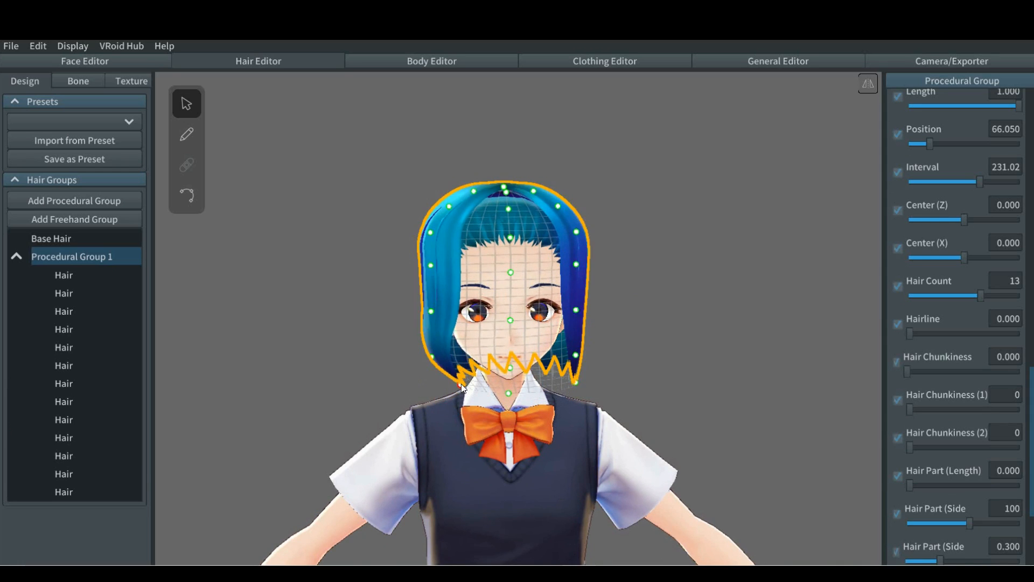
key("ctrl+z")
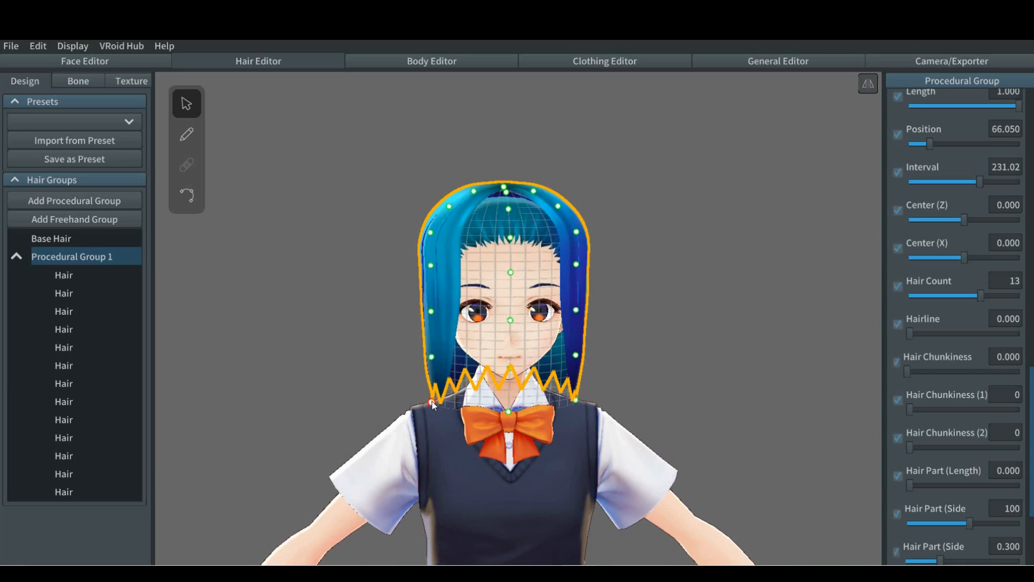
Step: Pull the guide mesh's lowest side points in under the chin and the points above them slightly inward, rounding the hair into a bob
right_click_drag(416, 392, 412, 392)
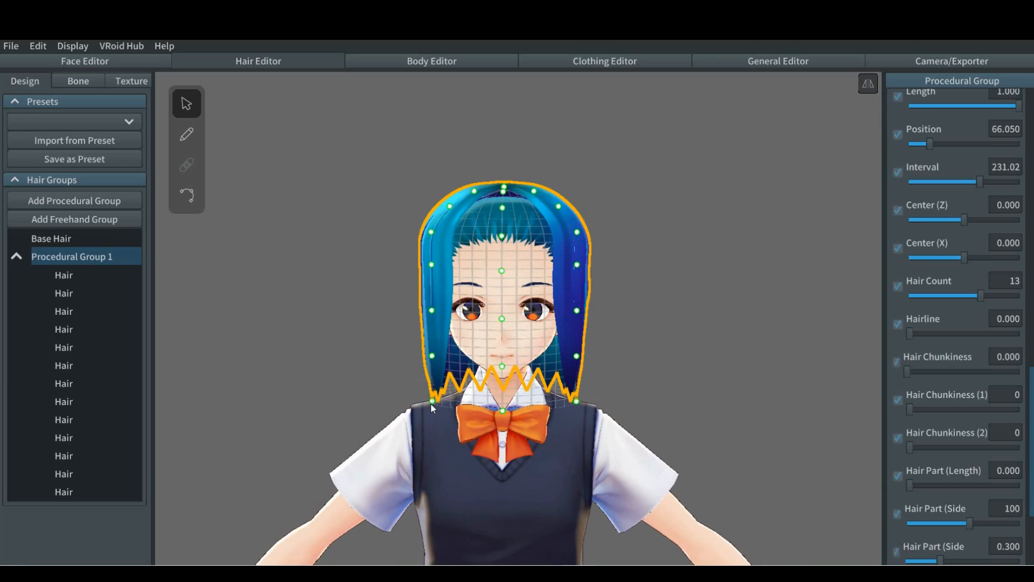
left_click_drag(440, 398, 495, 360)
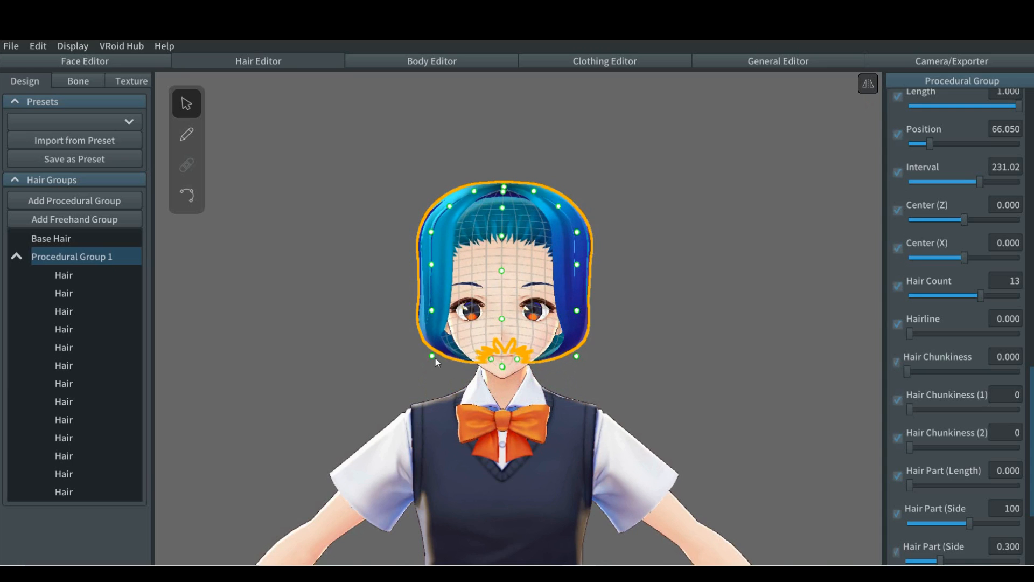
left_click_drag(434, 354, 446, 345)
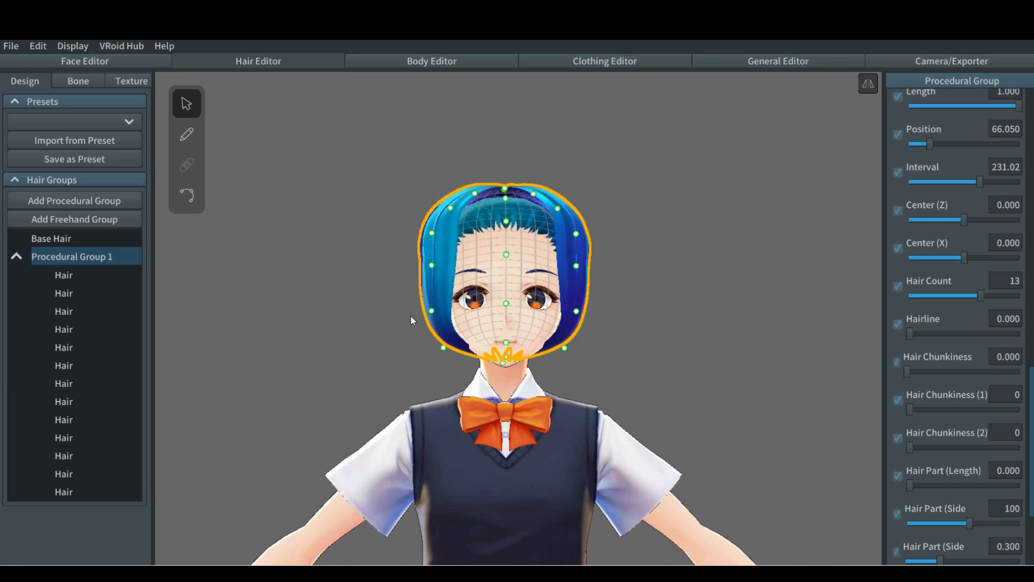
Step: Fine-tune the procedural guide's crown, upper side and jaw-level points to round off the bob's outline
left_click_drag(432, 266, 432, 265)
left_click_drag(506, 191, 574, 253)
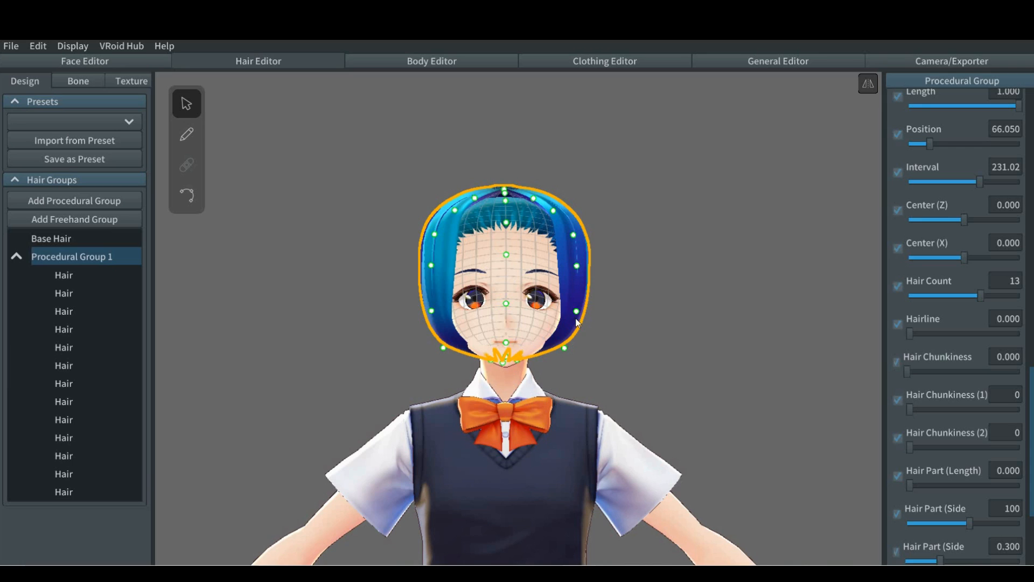
left_click_drag(576, 312, 576, 311)
left_click_drag(567, 348, 561, 346)
mouse_move(634, 301)
right_mouse_down()
mouse_move(597, 312)
mouse_move(582, 303)
mouse_move(637, 308)
right_mouse_up()
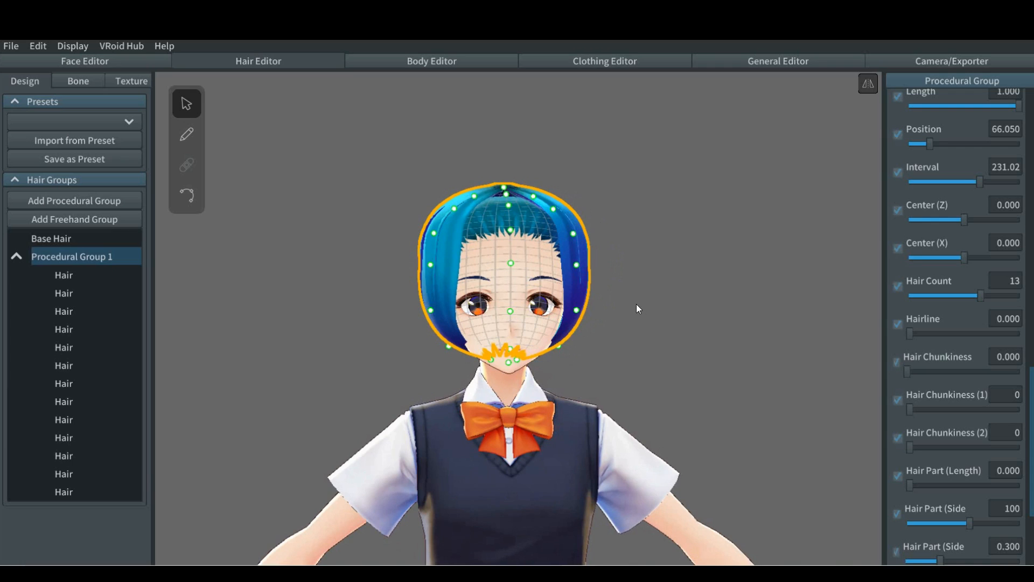
Step: Add a freehand hair group and pull its guide mesh's upper and lower side points outward beyond the existing hair
left_click(15, 257)
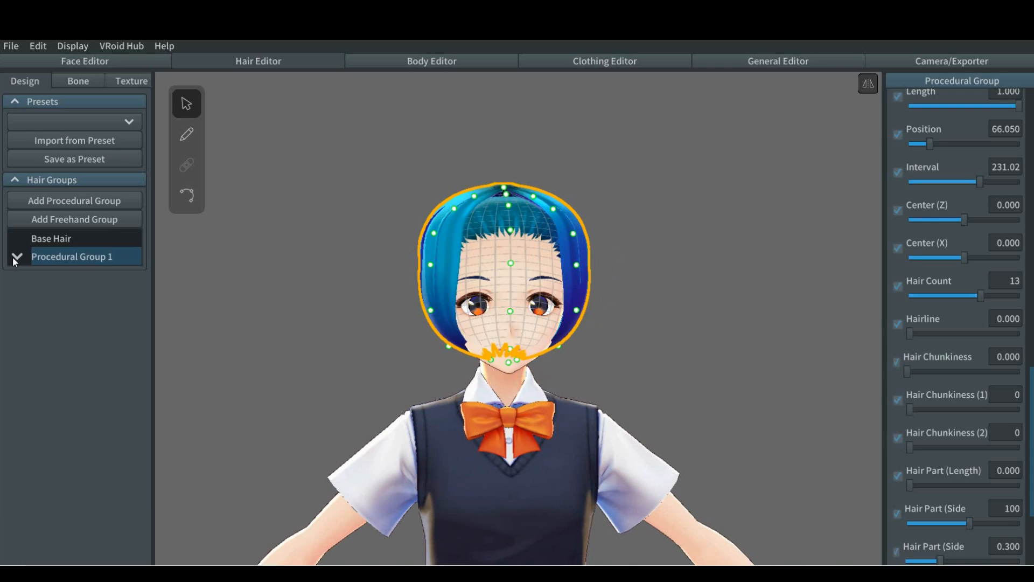
left_click(86, 220)
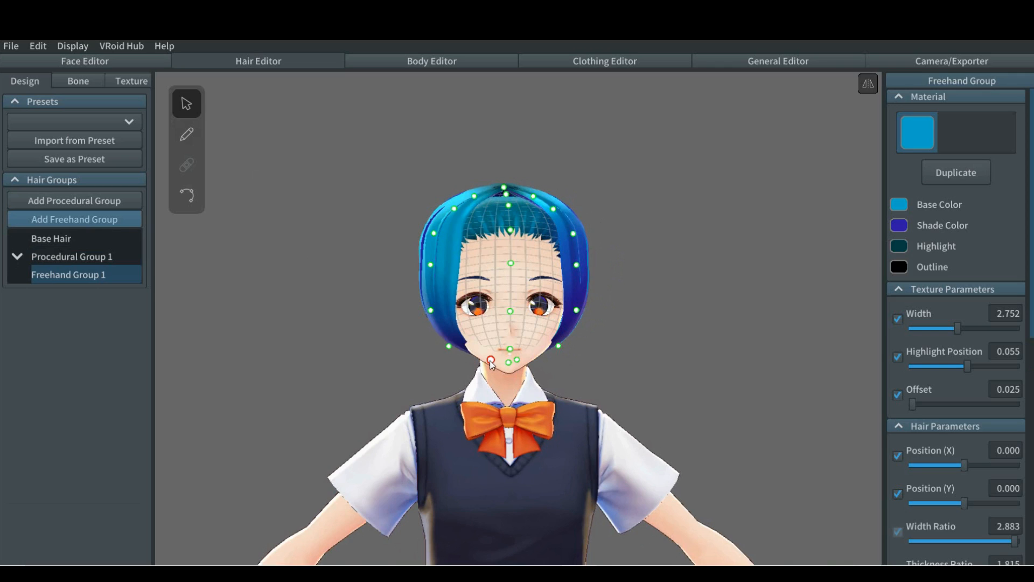
mouse_move(491, 359)
left_mouse_down()
mouse_move(414, 369)
mouse_move(483, 356)
left_mouse_up()
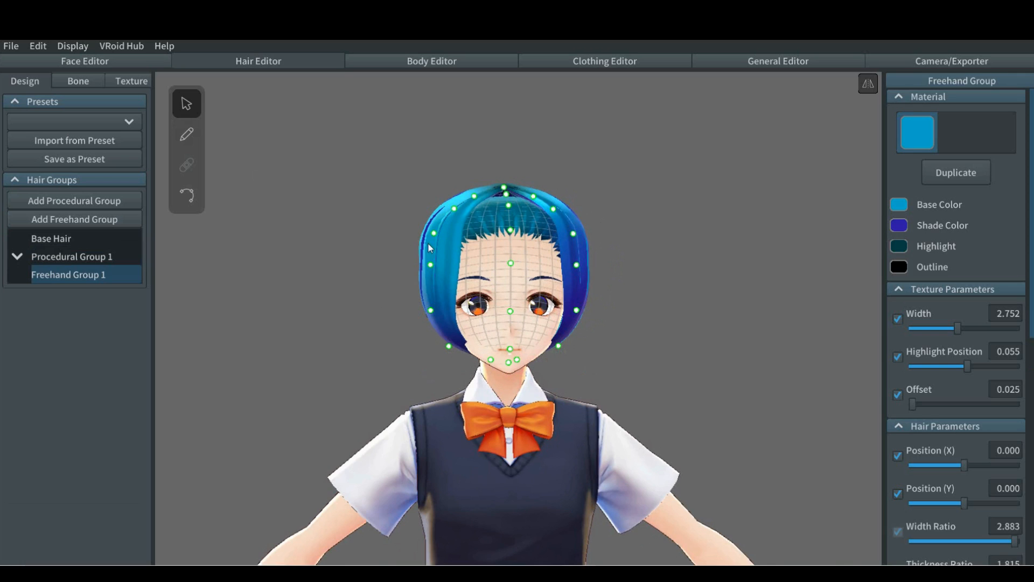
left_click_drag(434, 235, 419, 235)
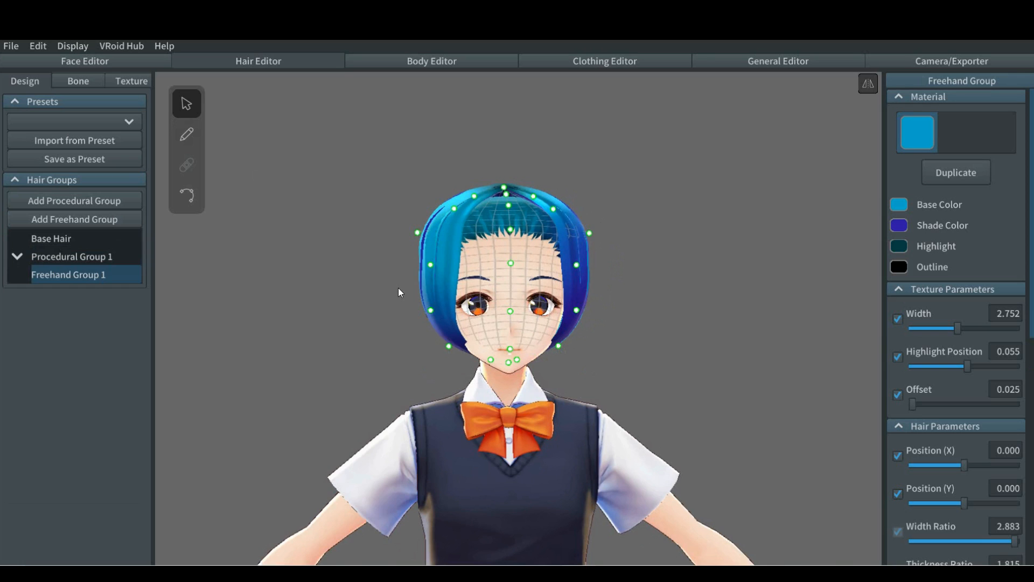
right_click_drag(396, 287, 393, 286)
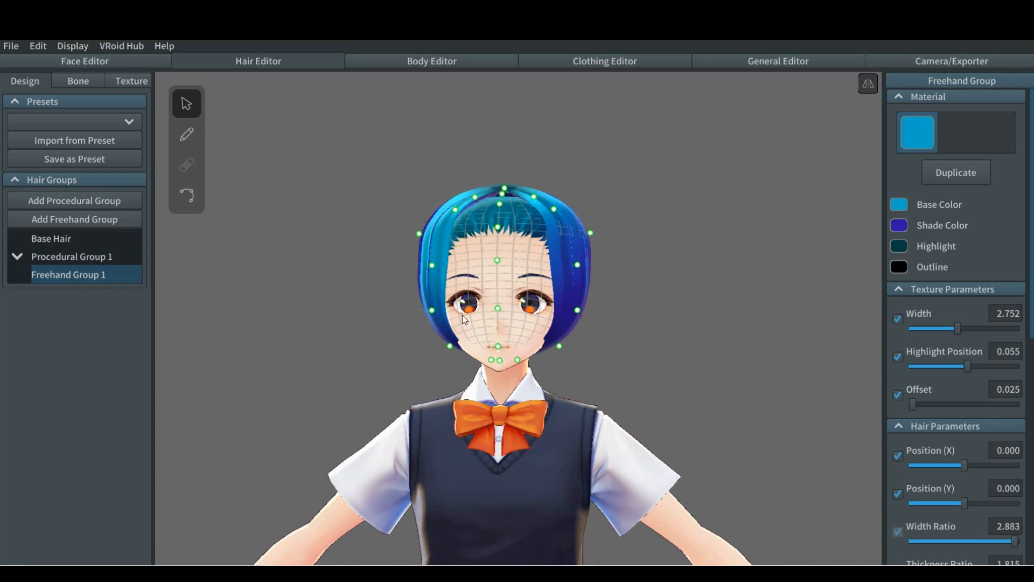
left_click_drag(430, 315, 423, 319)
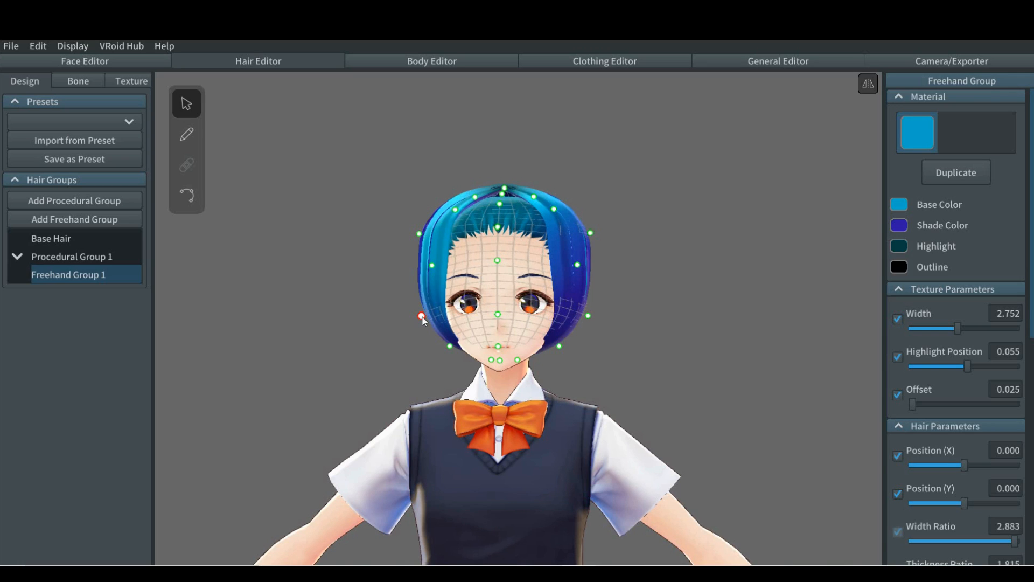
Step: Draw a mirrored pair of strands in Freehand Group 1 with the hair brush, running from the upper side of the head downward
left_click(569, 356)
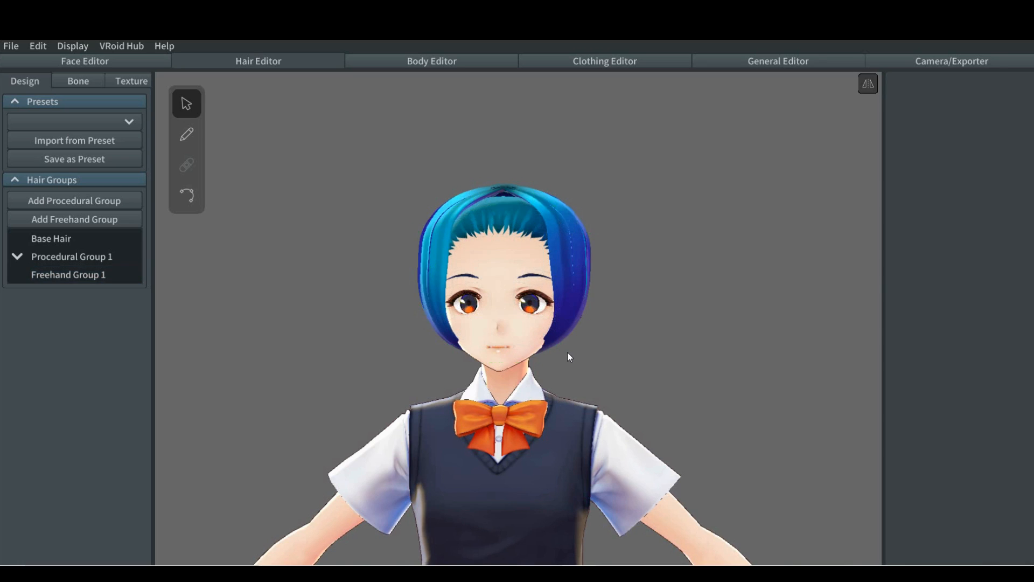
left_click(87, 274)
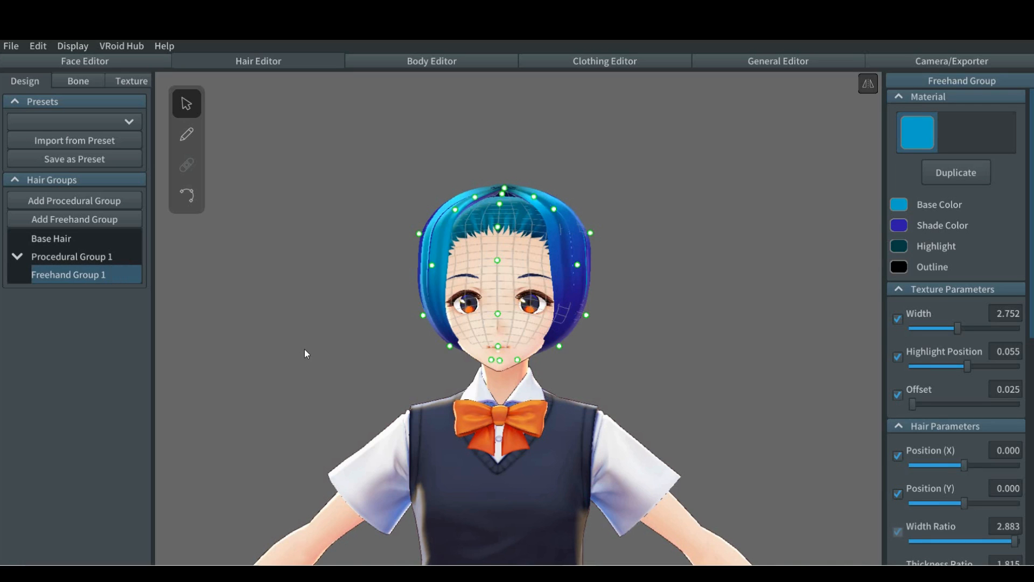
right_click_drag(305, 349, 335, 360)
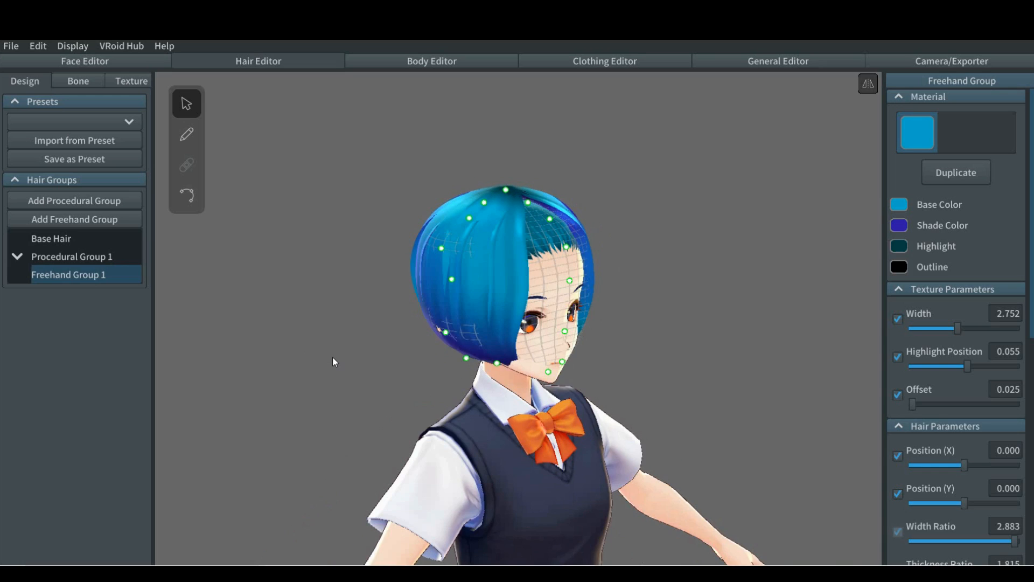
left_click(186, 135)
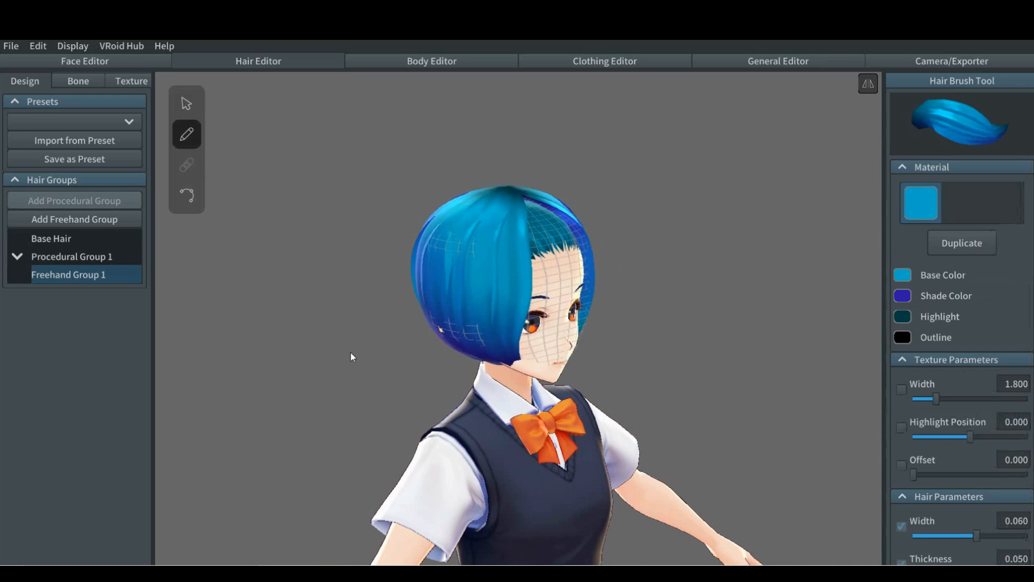
mouse_move(343, 359)
right_mouse_down()
mouse_move(331, 358)
mouse_move(362, 364)
right_mouse_up()
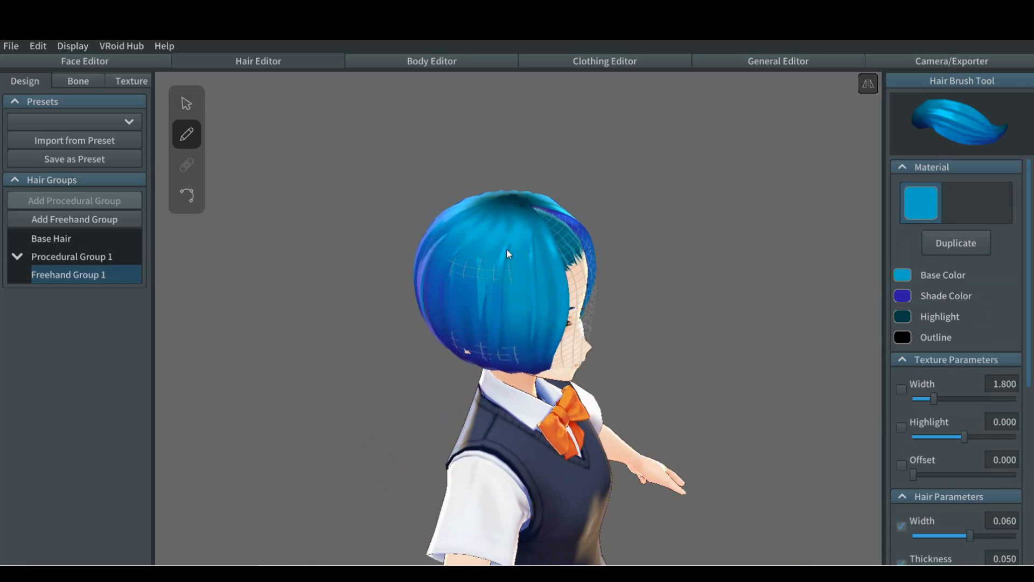
mouse_move(560, 202)
left_mouse_down()
mouse_move(485, 271)
mouse_move(475, 303)
left_mouse_up()
right_click_drag(377, 322, 341, 309)
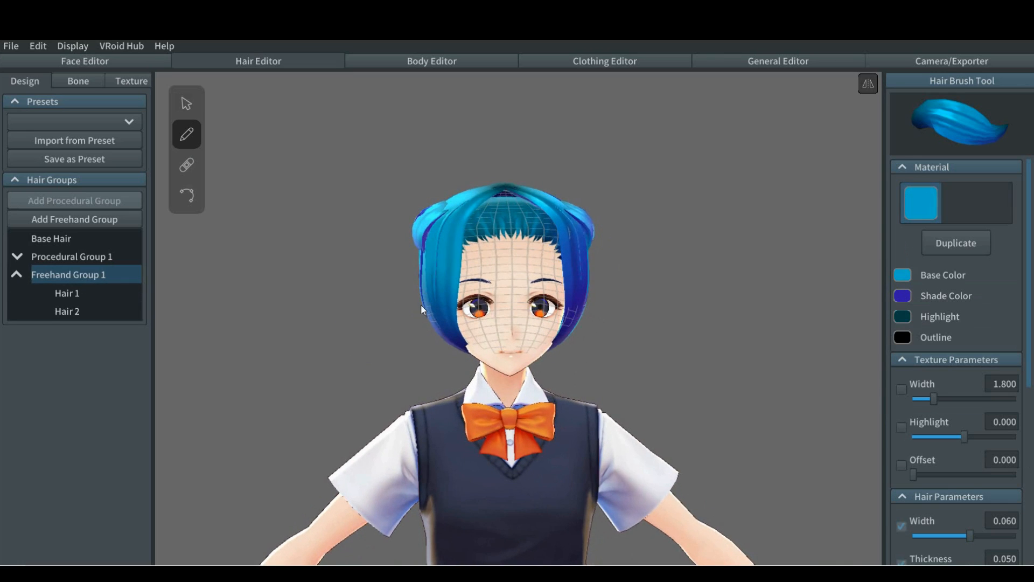
Step: Draw a short mirrored strand low on the side of the head, over the ear area, in Freehand Group 1
right_click_drag(369, 299, 404, 303)
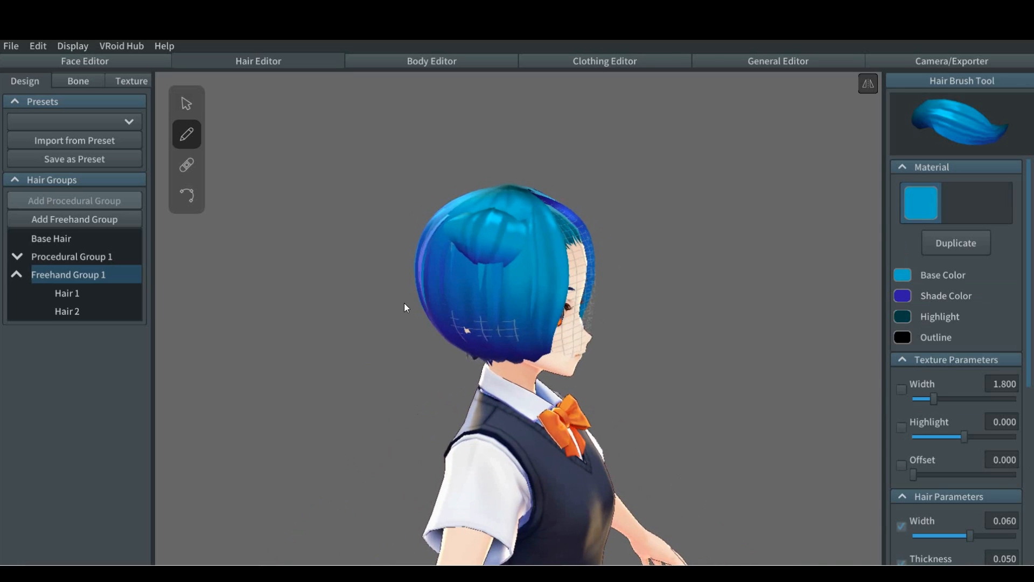
left_click_drag(480, 314, 467, 336)
right_click_drag(379, 356, 345, 349)
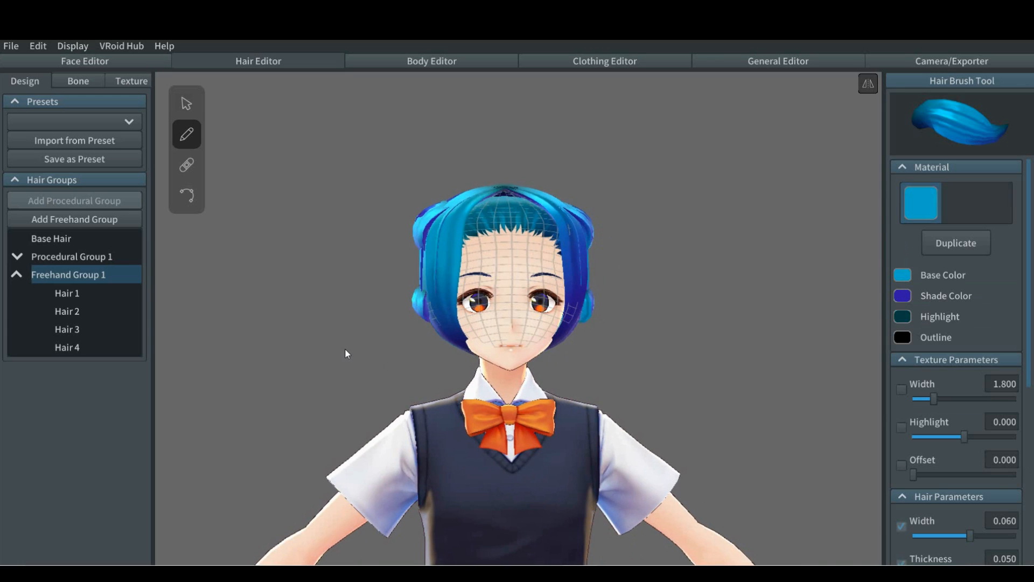
Step: Adjust the freehand guide mesh by shifting its jaw-level side point slightly and pulling its temple point inward toward the face
left_click(188, 103)
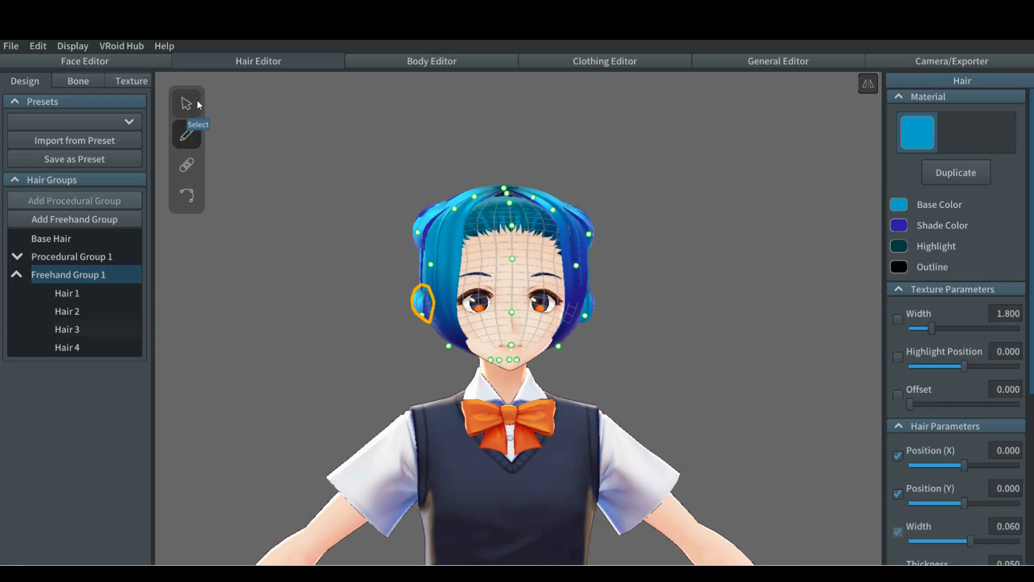
left_click(424, 308)
left_click_drag(448, 345, 443, 347)
left_click_drag(431, 265, 446, 267)
left_click(379, 341)
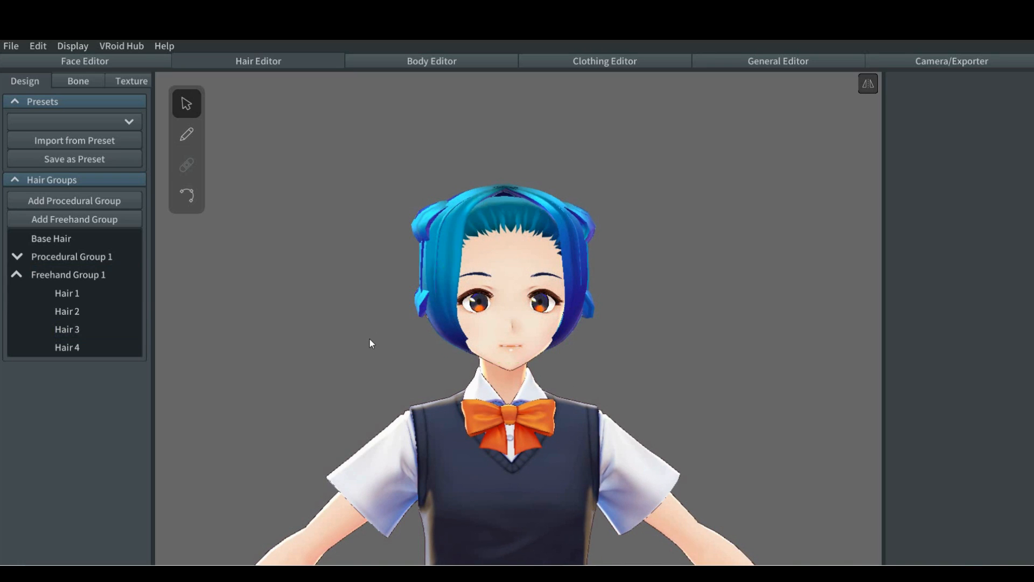
Step: Select Hair 1 and lower the freehand guide mesh's crown, upper side and ear-level side points slightly
scroll(370, 338, "up", 5)
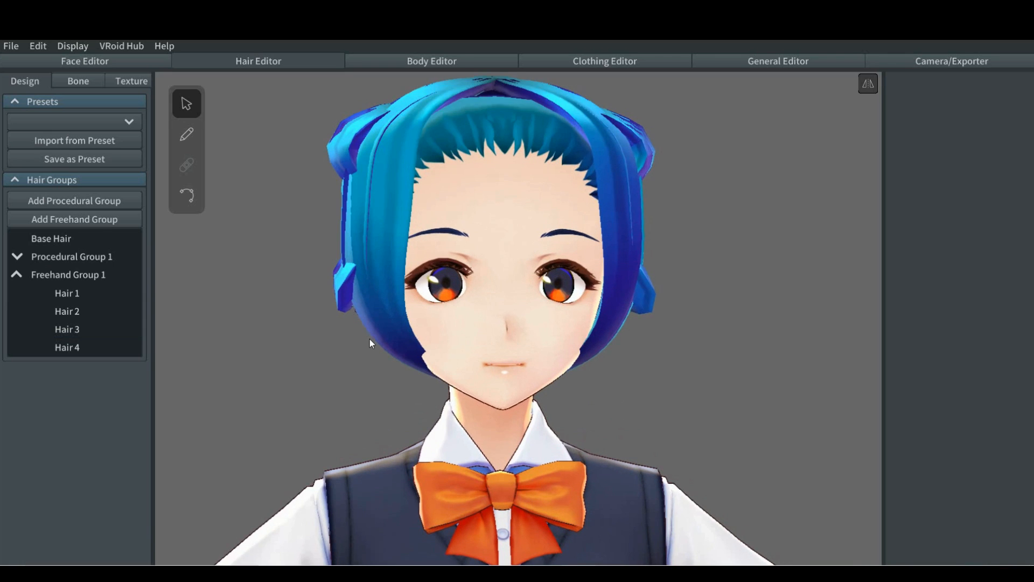
right_click_drag(373, 338, 409, 341)
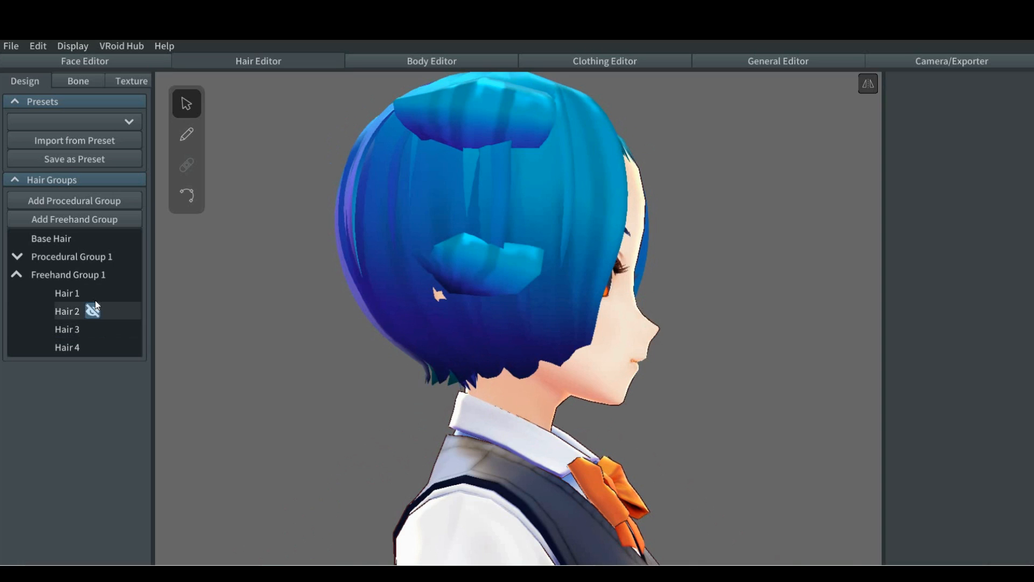
left_click(94, 296)
left_click(93, 295)
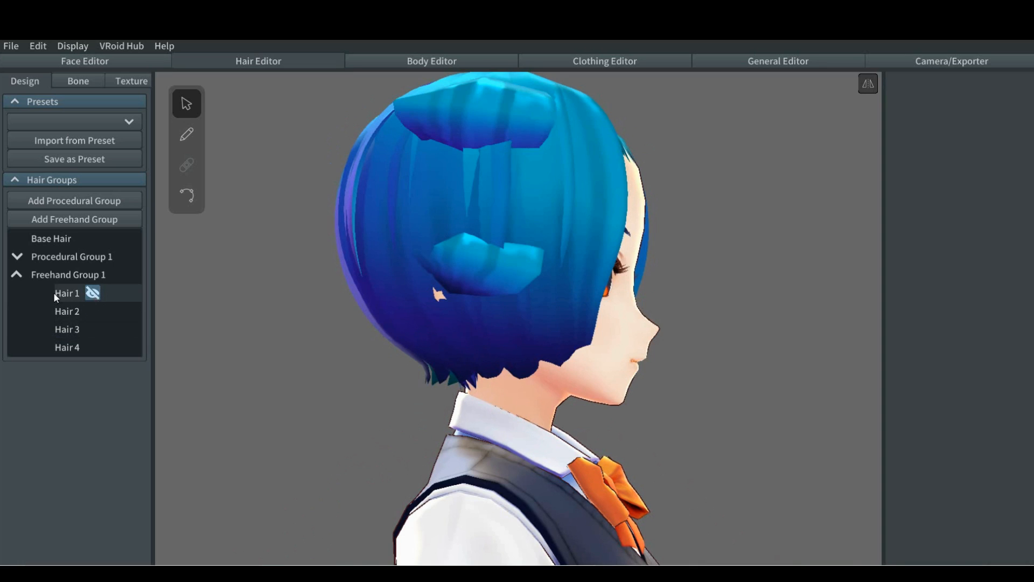
left_click(69, 295)
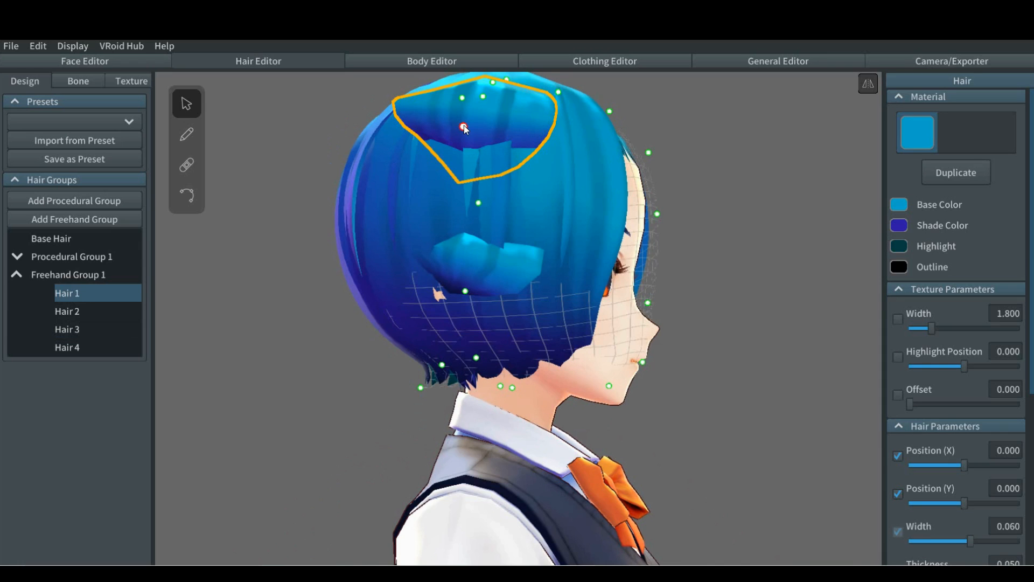
left_click_drag(463, 129, 459, 150)
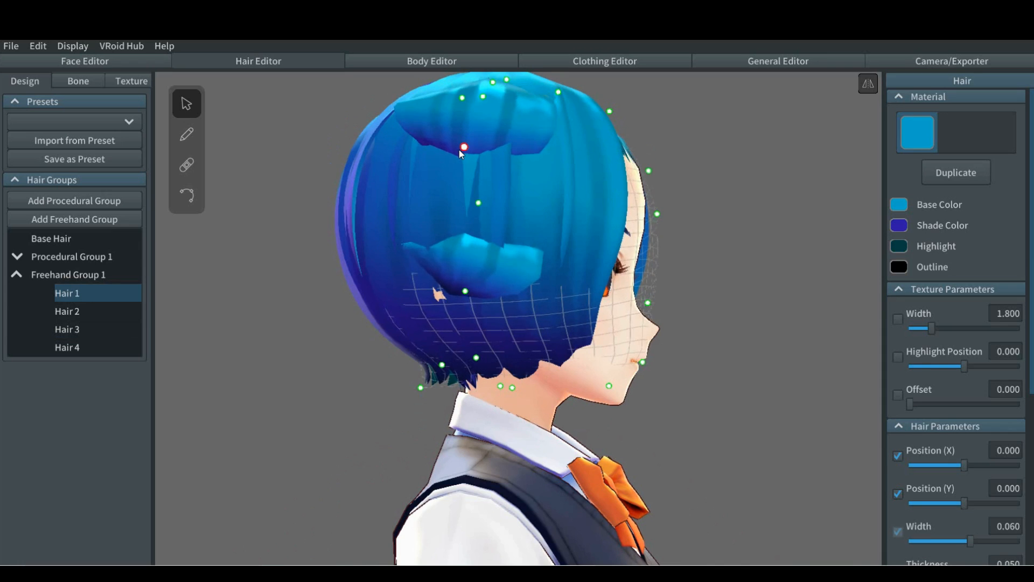
left_click_drag(464, 97, 460, 107)
left_click_drag(466, 291, 454, 304)
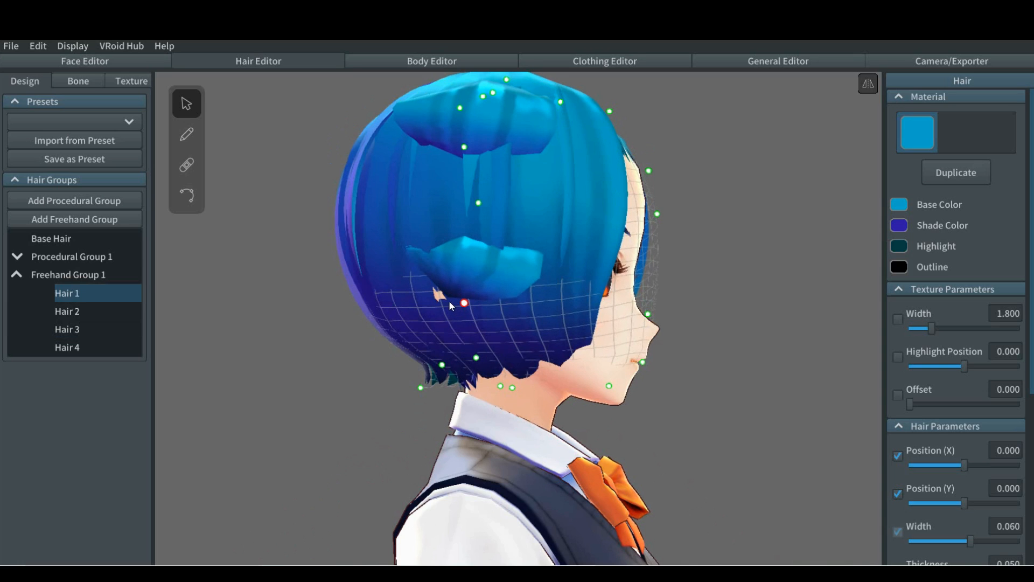
right_click_drag(304, 303, 261, 303)
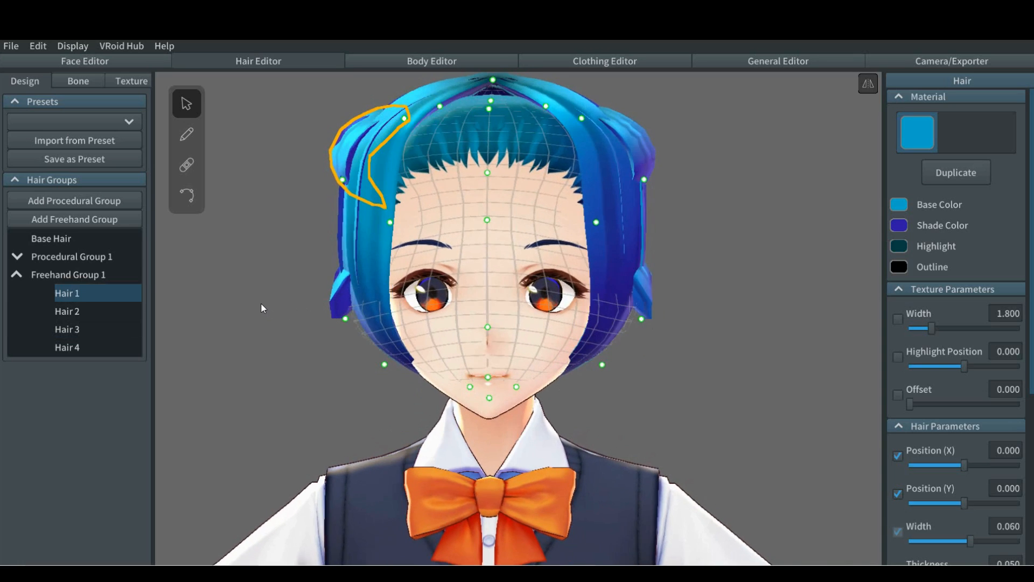
Step: Reshape Hair 1 with its control points, lowering the tip, shifting the point above it and extending the root toward the crown
left_click(186, 195)
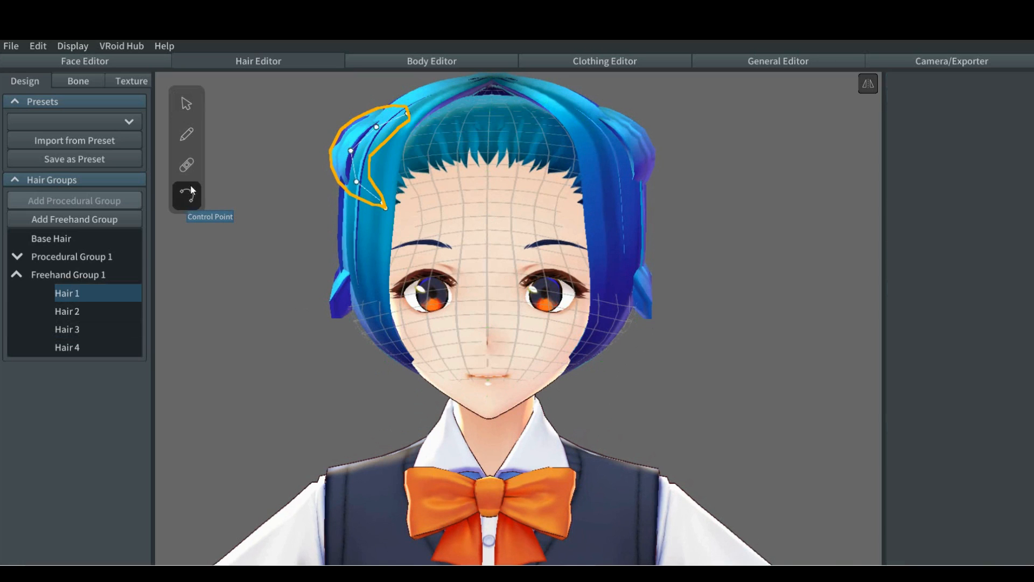
right_click_drag(263, 221, 303, 221)
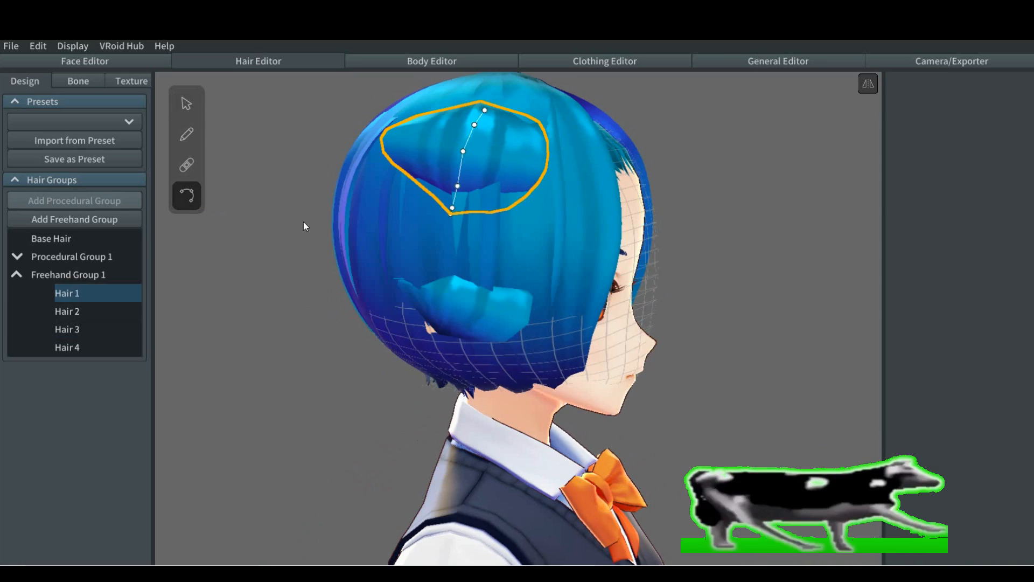
left_click(451, 215)
left_click(451, 221)
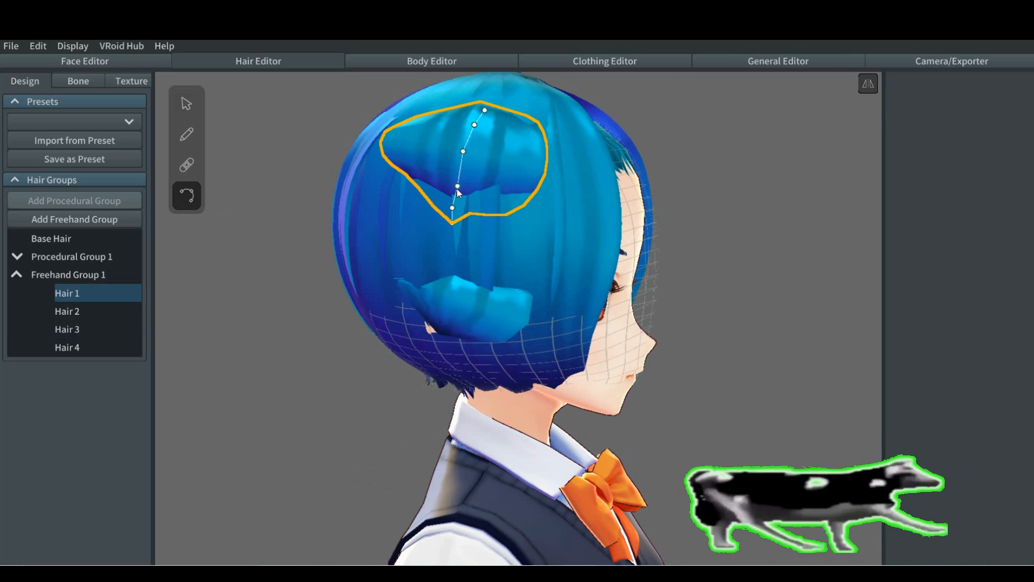
left_click_drag(458, 187, 452, 191)
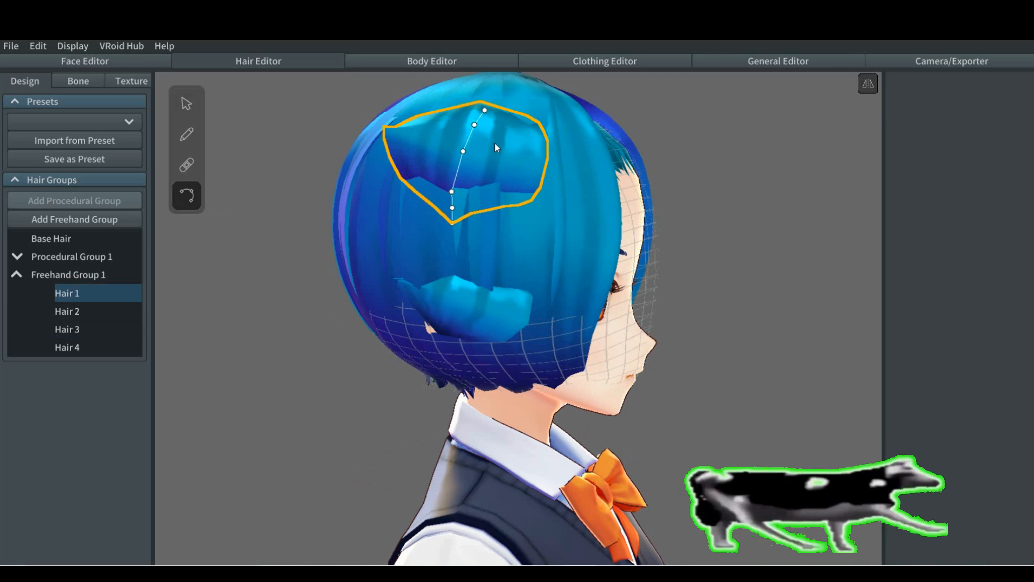
left_click(484, 108)
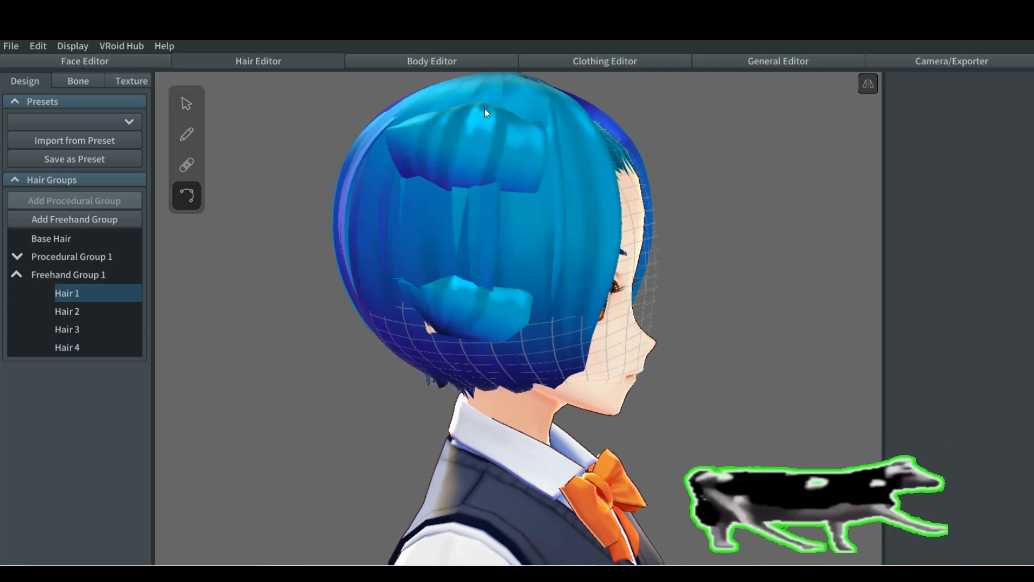
left_click(444, 192)
right_click_drag(445, 191, 405, 189)
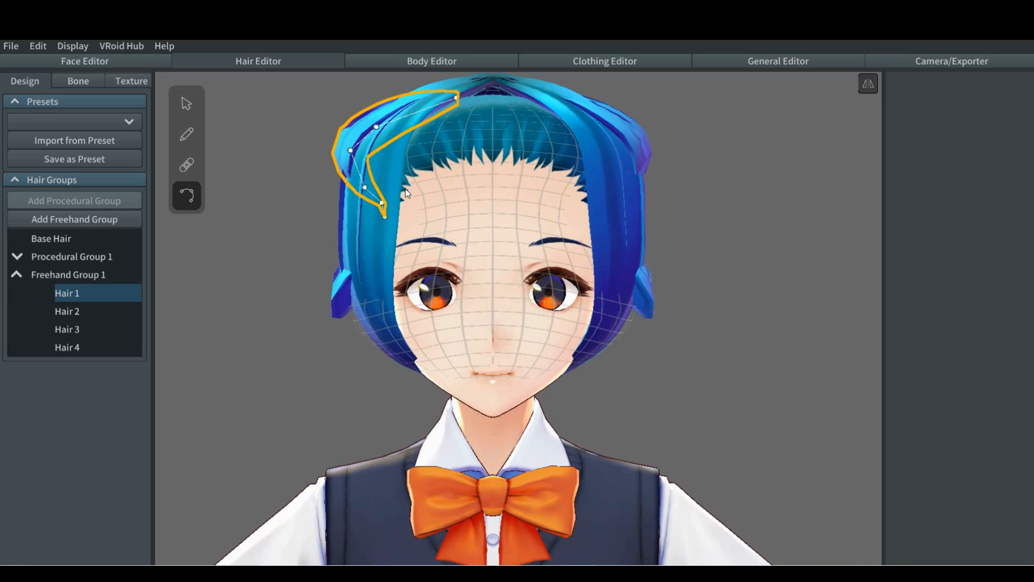
left_click(348, 153)
Step: Select the lower side strand, Hair 3, and nudge the control point at its tip
left_click(333, 300)
right_click_drag(302, 332, 355, 330)
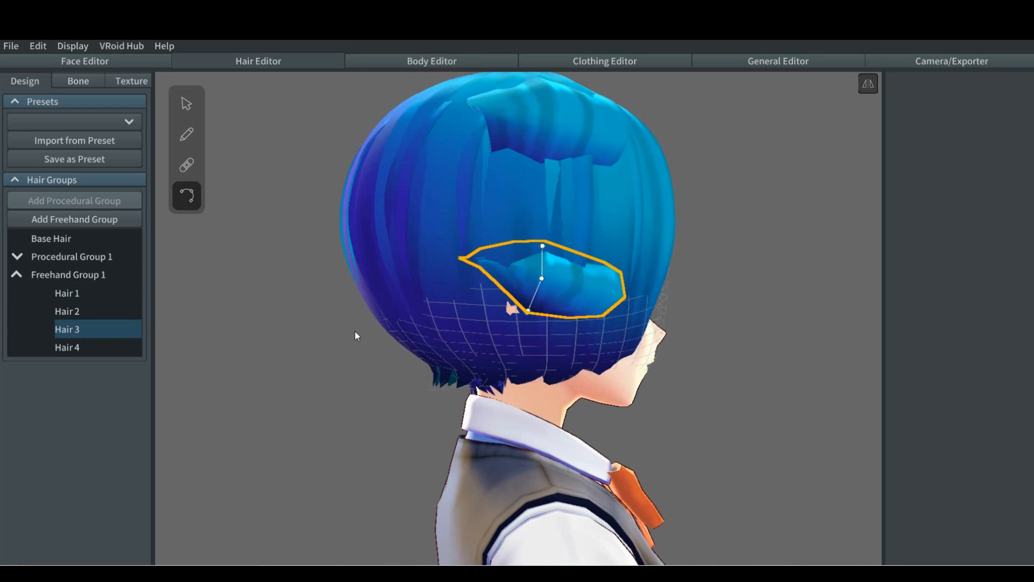
left_click_drag(527, 310, 529, 312)
right_click_drag(336, 338, 280, 342)
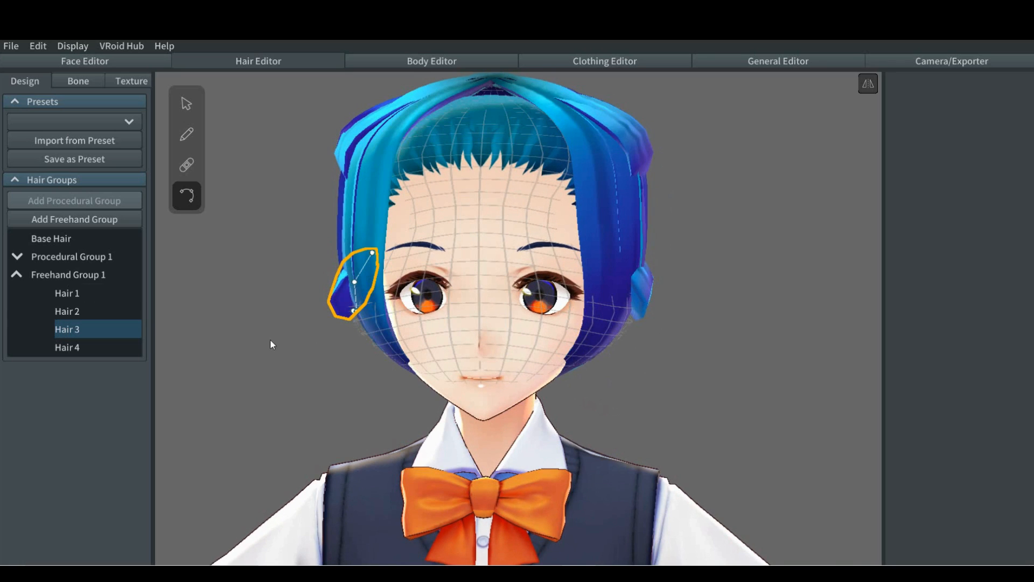
Step: Switch from control point editing to the hair brush for Freehand Group 1 and set the brush's texture width to 1.481
left_click(80, 275)
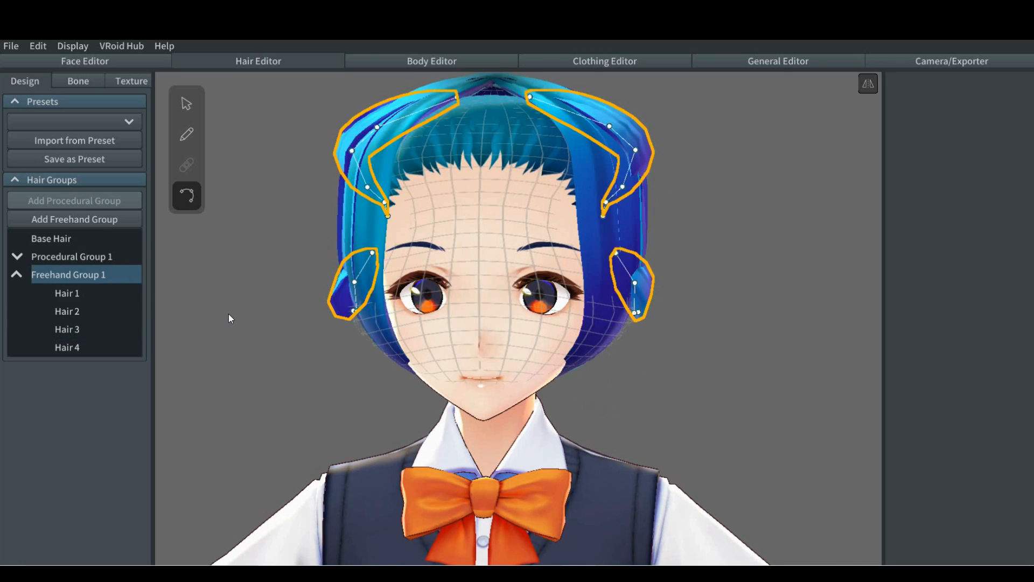
scroll(229, 315, "down", 3)
left_click(237, 314)
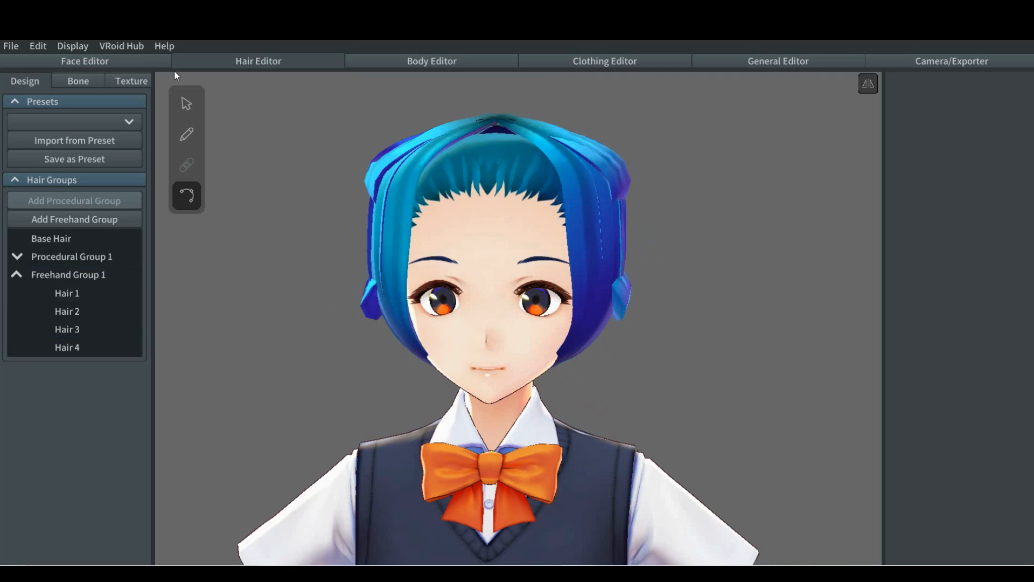
left_click(189, 135)
scroll(260, 237, "down", 2)
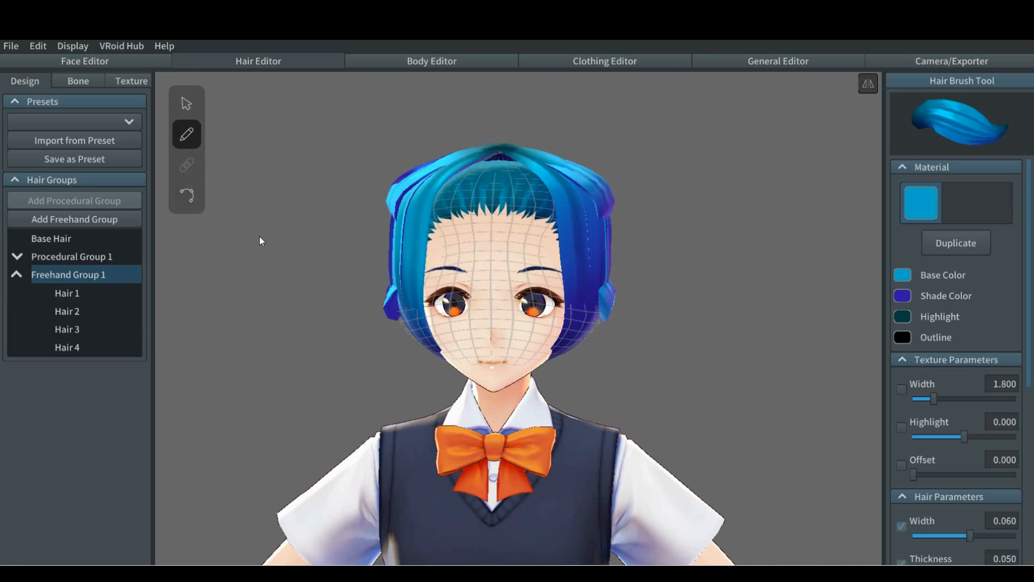
scroll(259, 237, "down", 2)
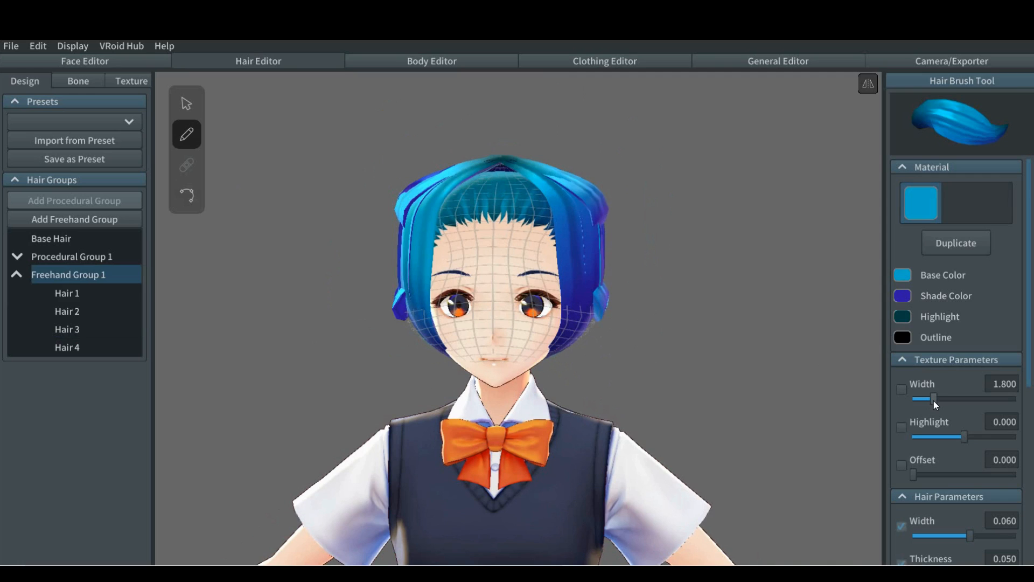
left_click_drag(934, 401, 926, 401)
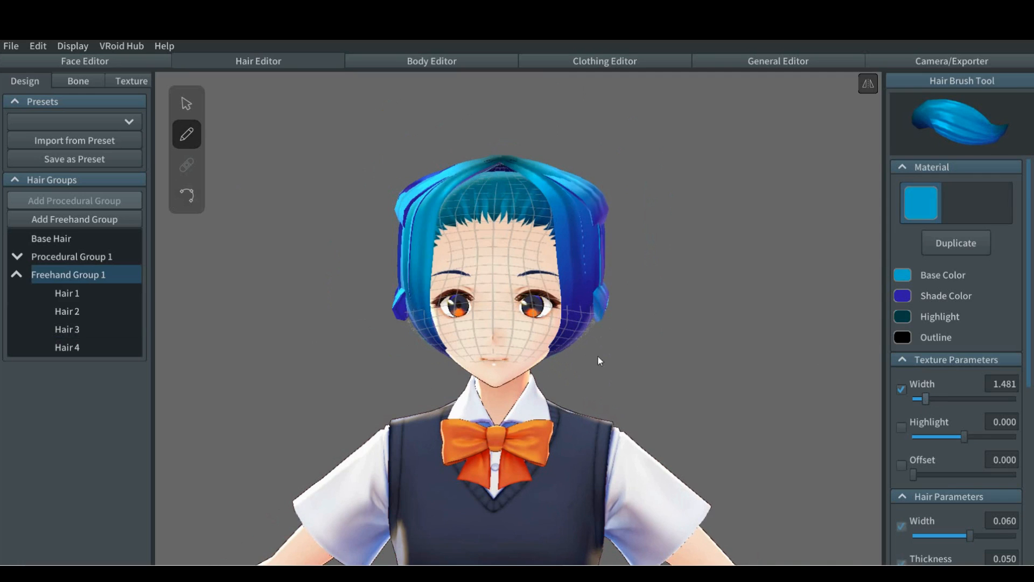
Step: Collapse Freehand Group 1, add a second freehand hair group and show its guide mesh points for editing
left_click(17, 275)
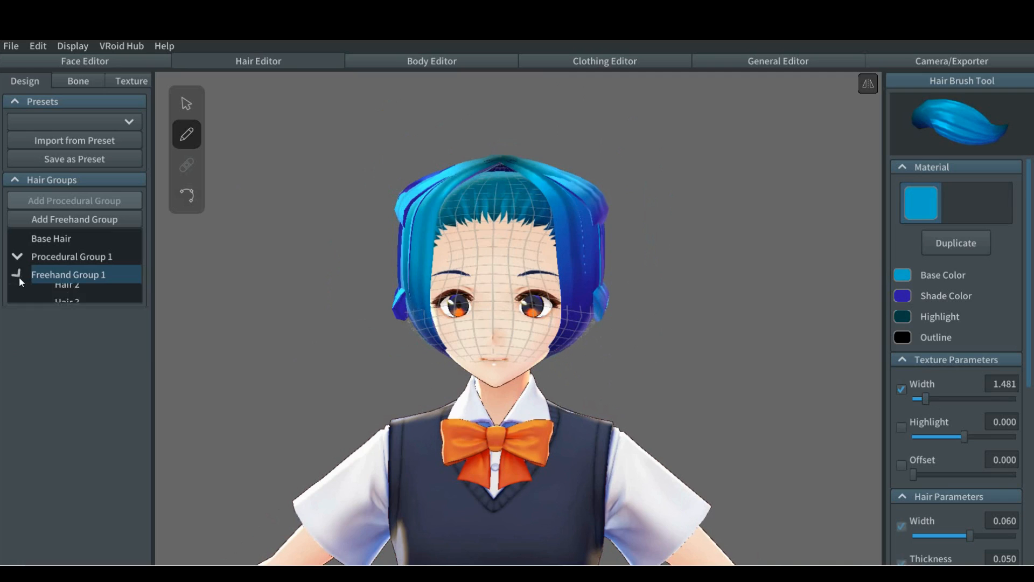
right_click(56, 275)
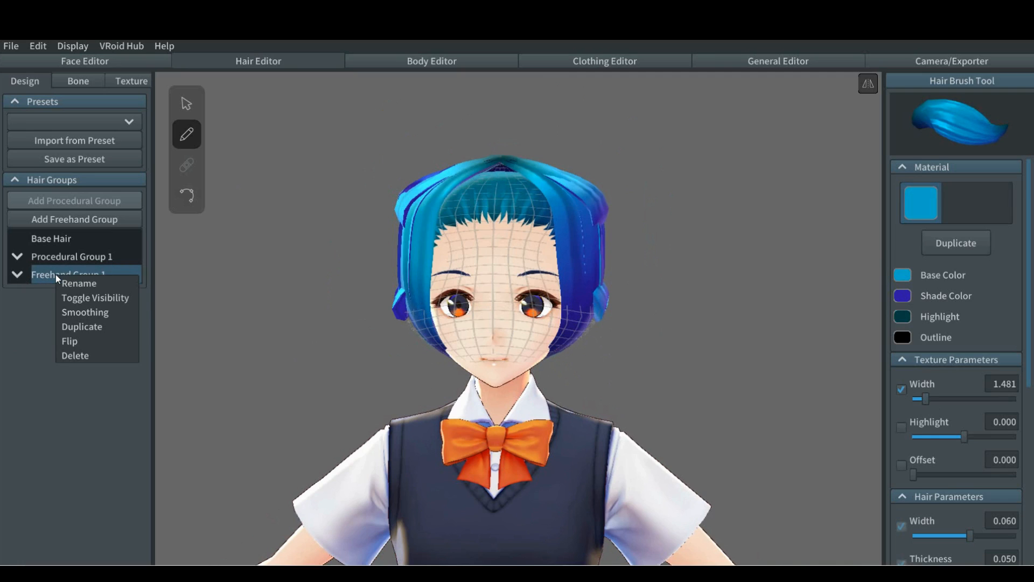
left_click(56, 275)
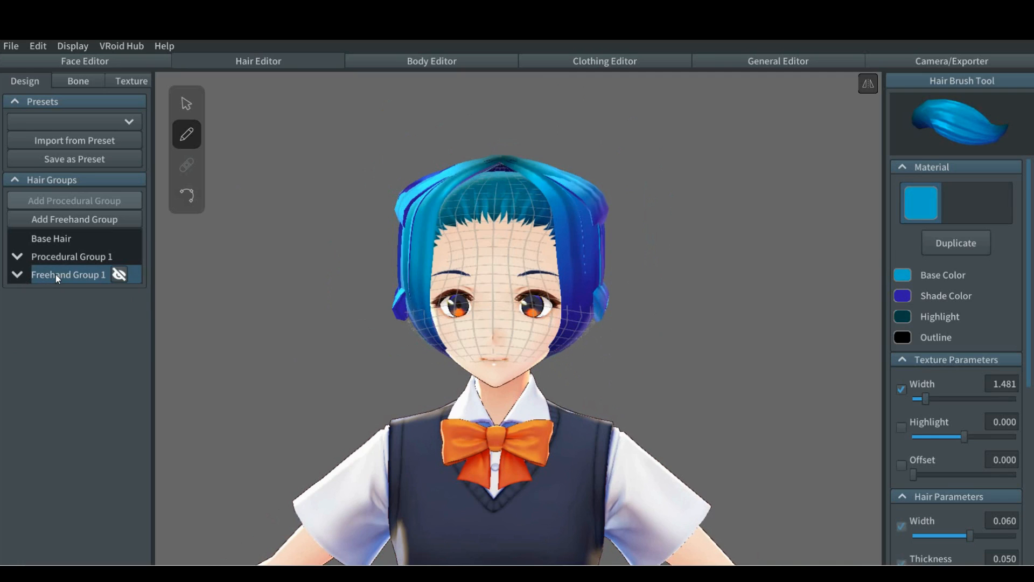
left_click(69, 220)
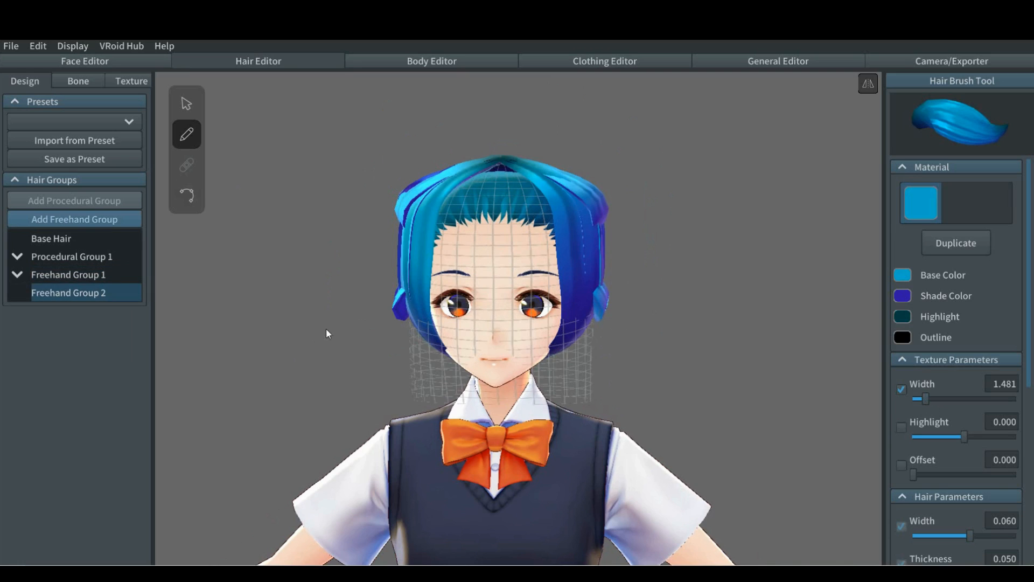
left_click(188, 103)
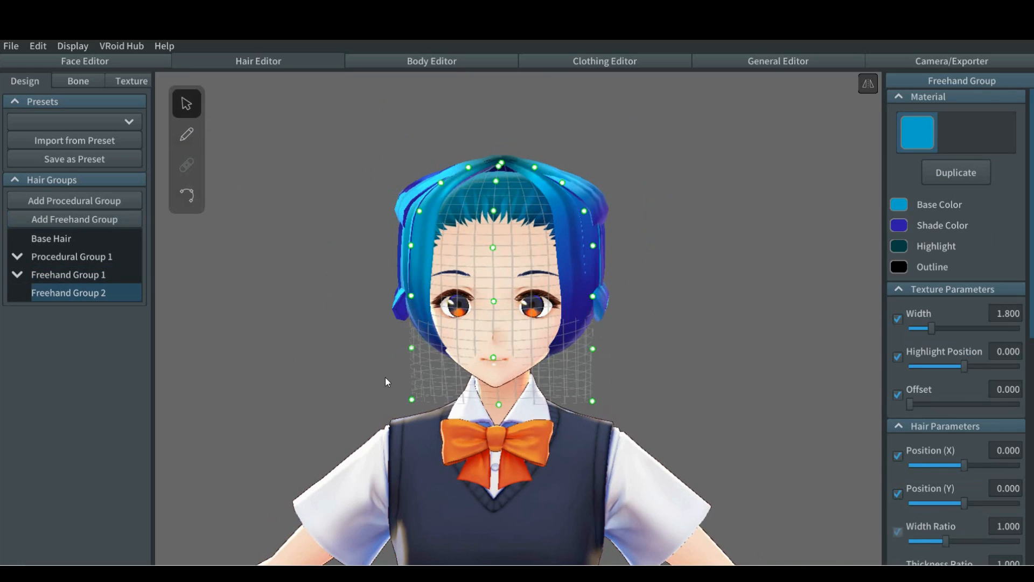
Step: Delete Freehand Group 2, then duplicate Freehand Group 1 and collapse the original group's strand list
right_click(60, 291)
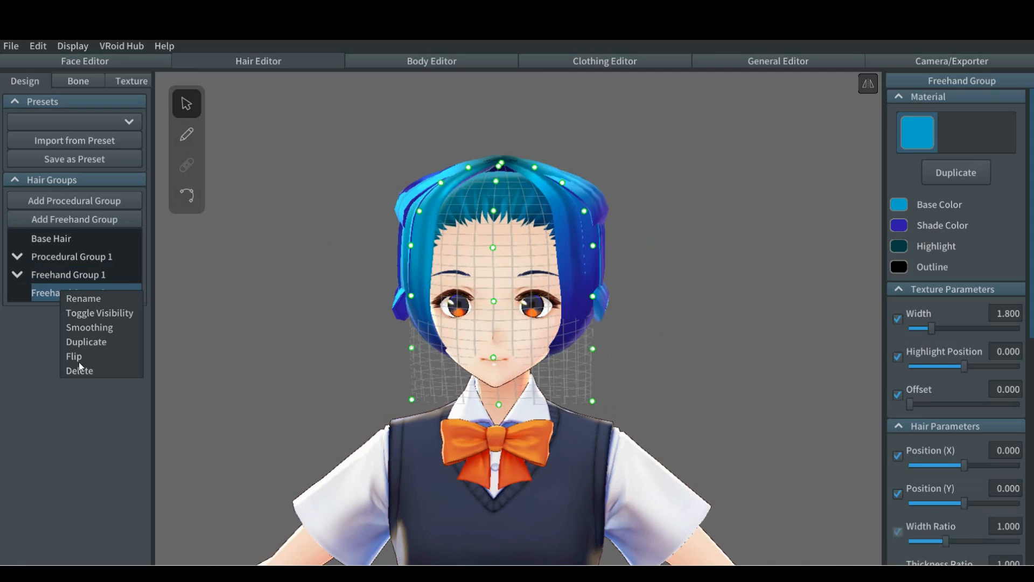
left_click(81, 371)
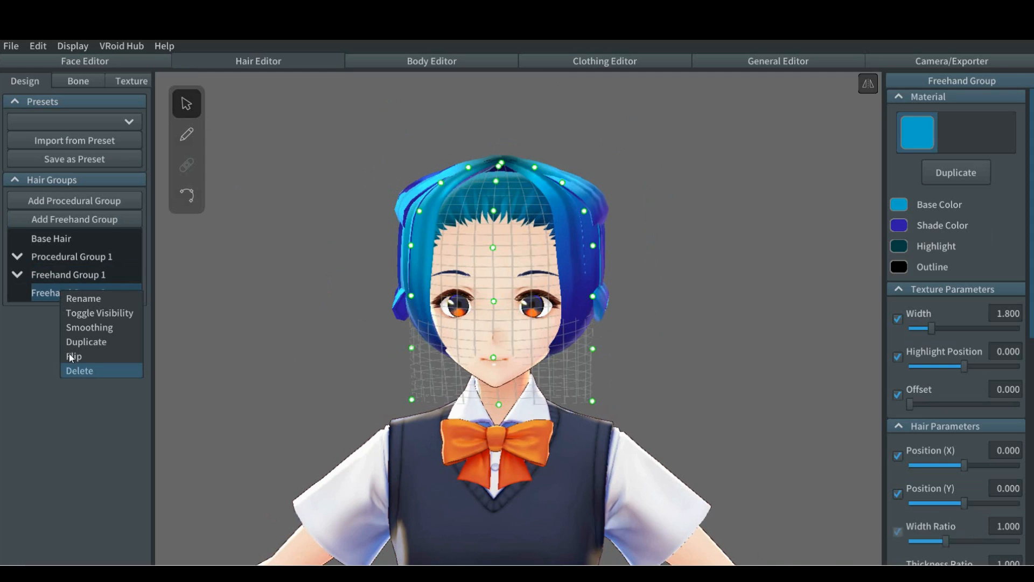
right_click(50, 274)
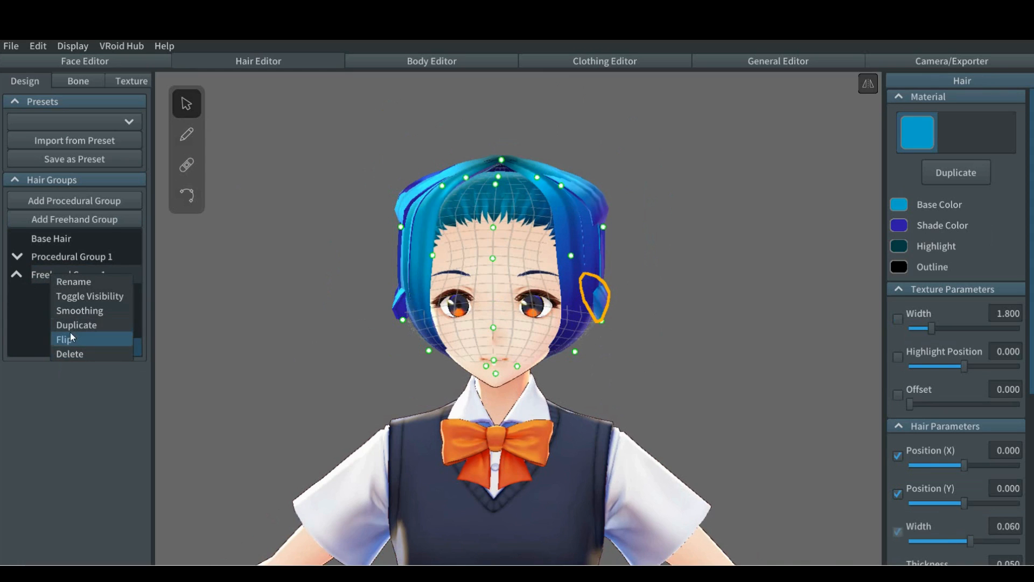
left_click(73, 325)
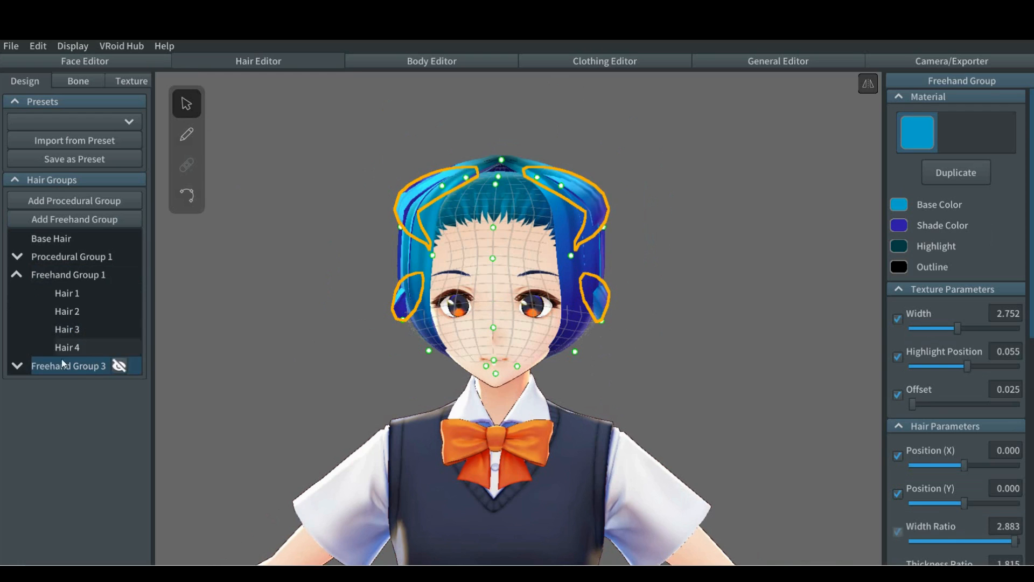
left_click(18, 275)
right_click_drag(250, 322, 286, 330)
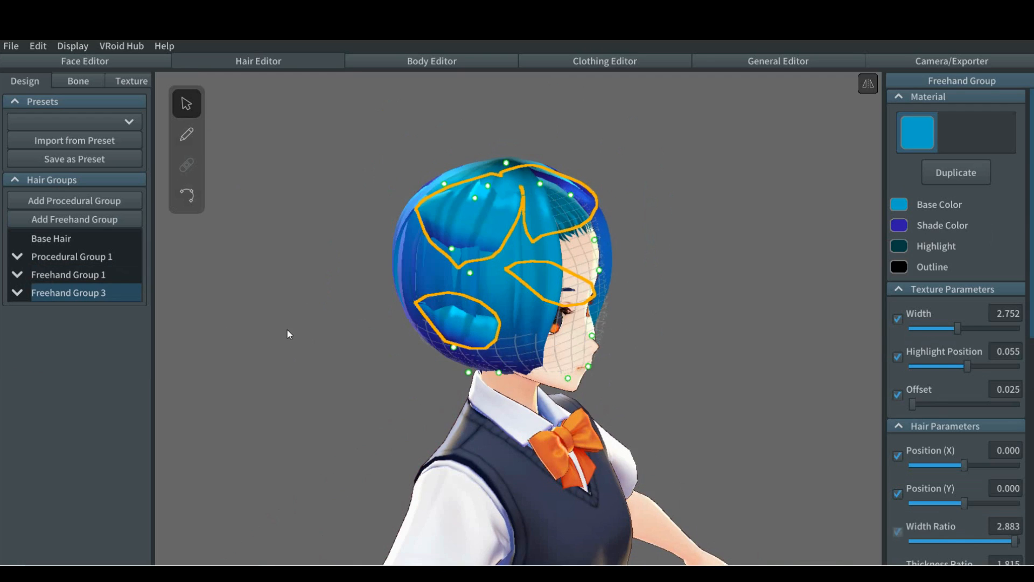
Step: Delete all four copied strands, Hair 5 to Hair 8, from Freehand Group 3 to leave the group empty
left_click(17, 293)
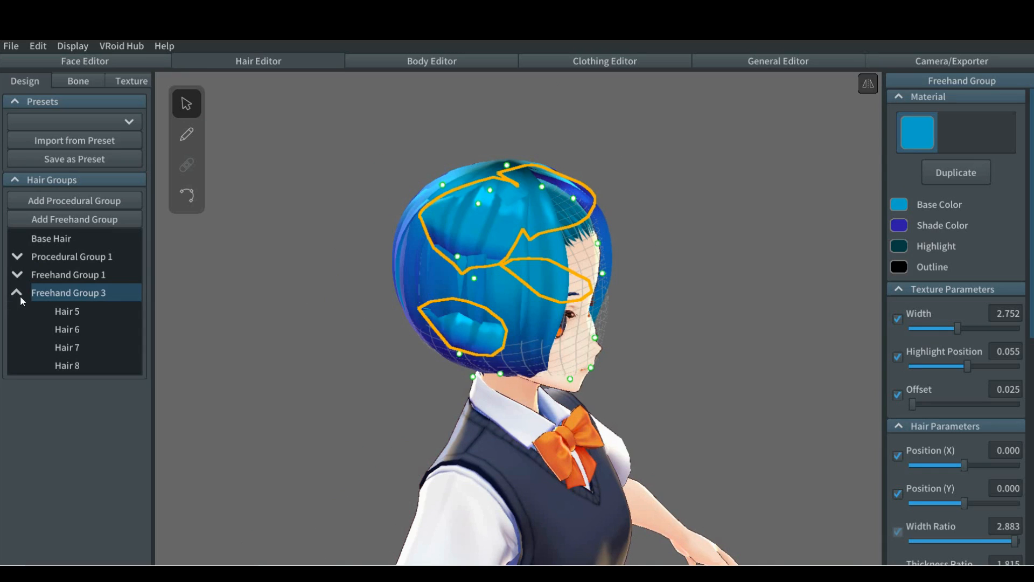
right_click(72, 311)
left_click(89, 301)
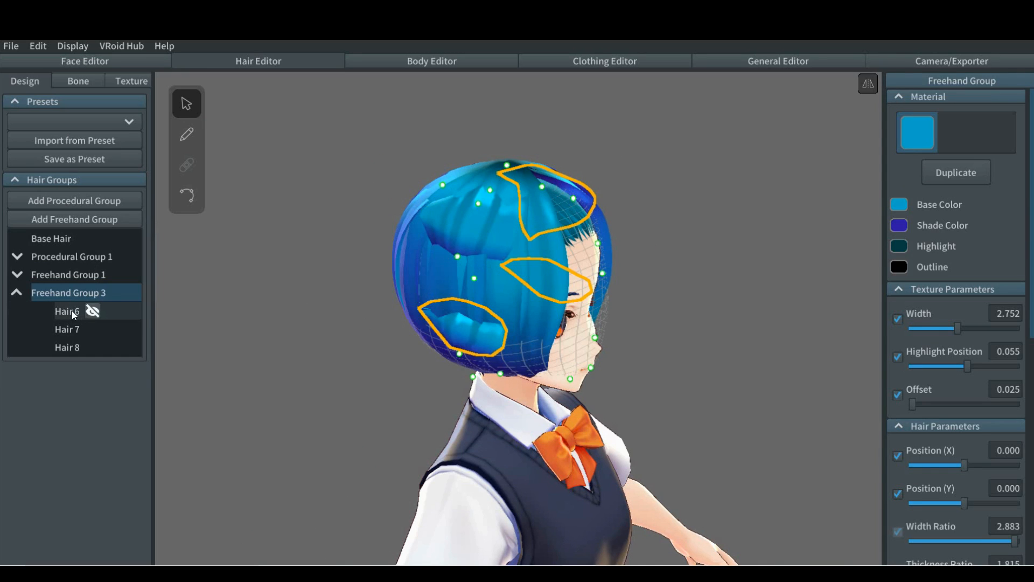
right_click(72, 310)
left_click(91, 303)
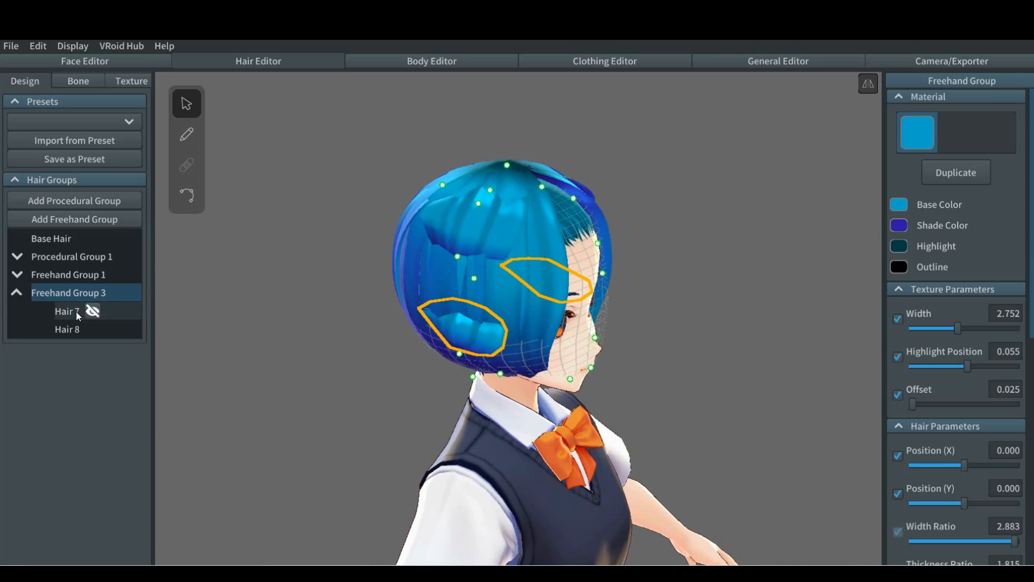
right_click(76, 311)
left_click(95, 304)
right_click(81, 311)
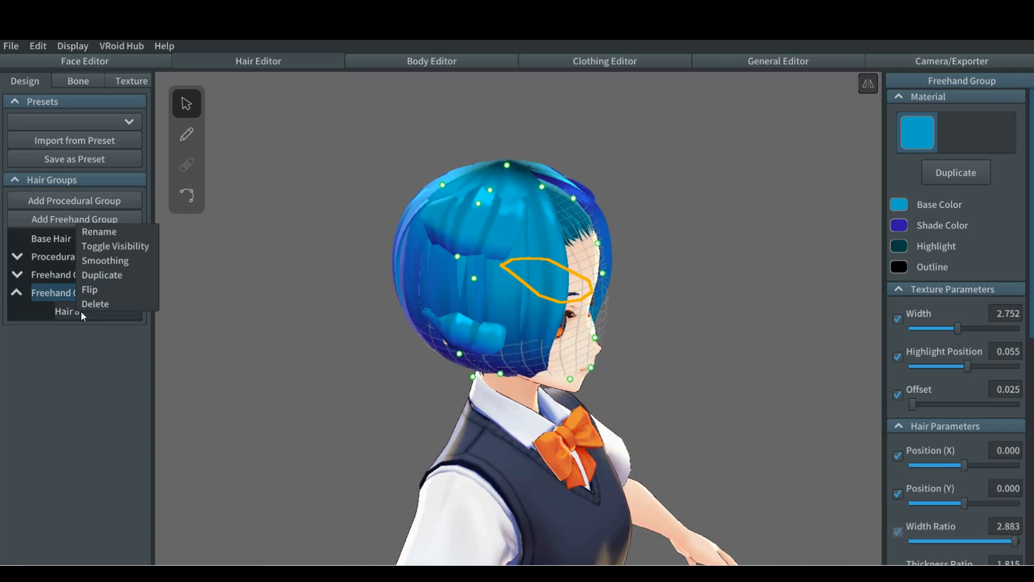
left_click(101, 303)
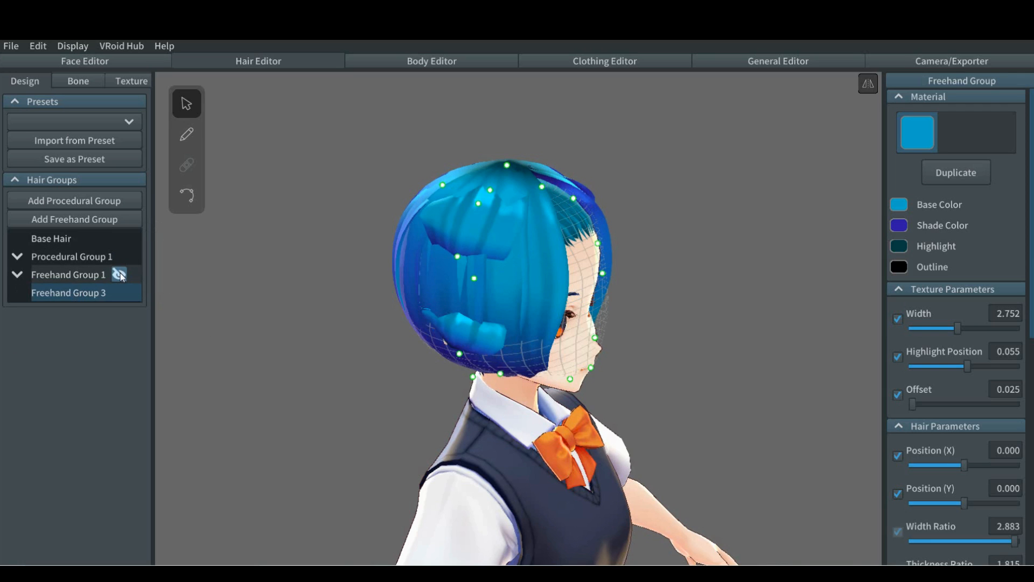
Step: Hide Freehand Group 1 and select the emptied Freehand Group 3 to show its guide mesh
left_click(119, 274)
left_click(301, 344)
right_click_drag(269, 334, 237, 321)
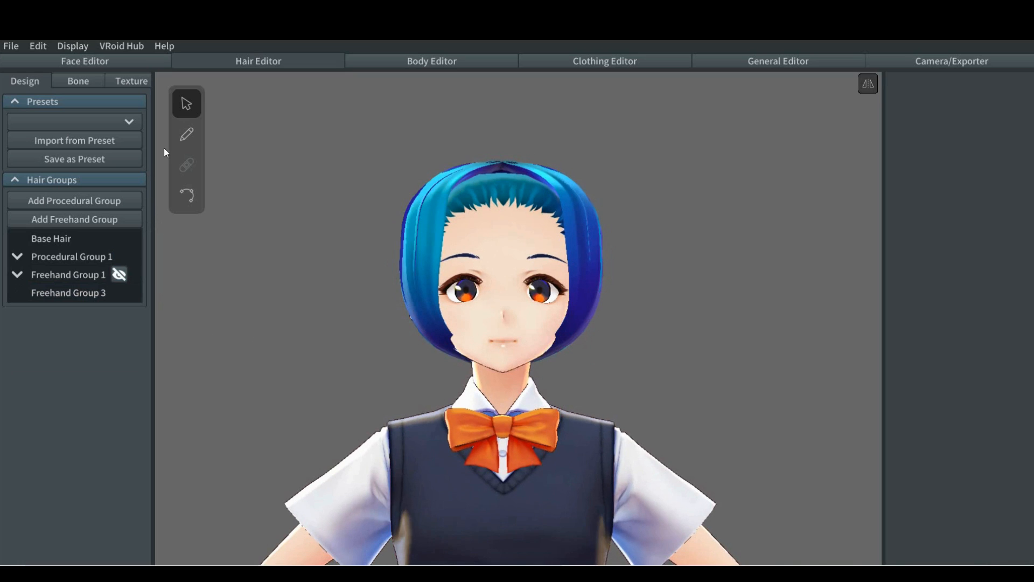
left_click(83, 296)
Step: Reshape Freehand Group 3's guide mesh at mid-height, moving its points outward at the sides and inward in depth
right_click_drag(309, 319, 308, 328)
left_click_drag(432, 254, 413, 265)
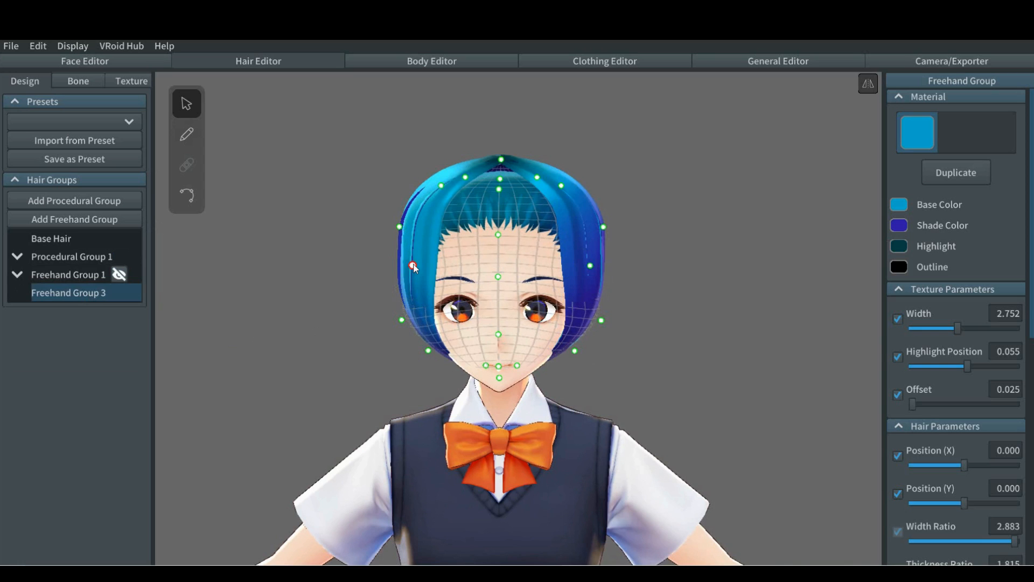
right_click_drag(346, 345, 296, 341)
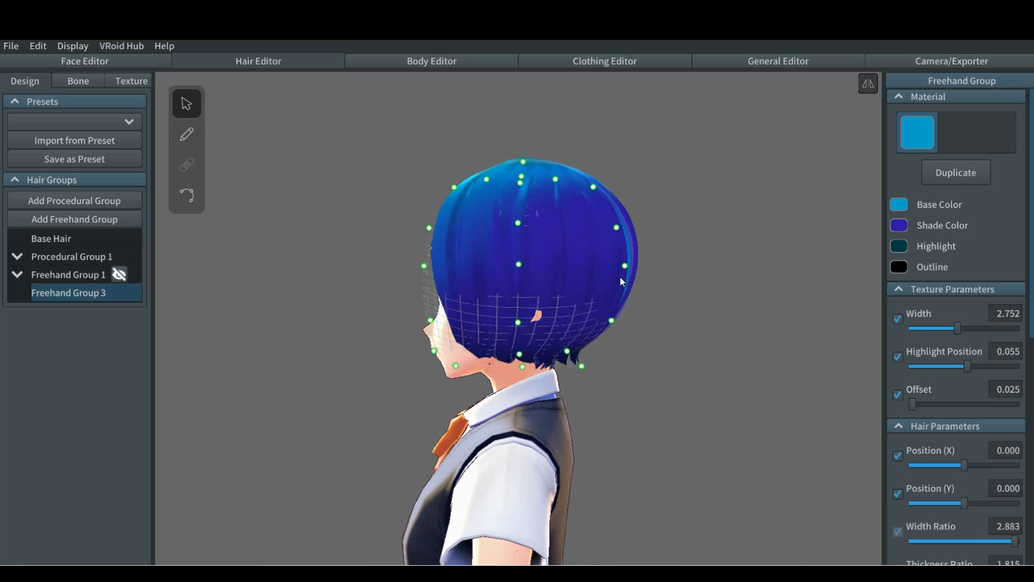
left_click_drag(625, 264, 606, 267)
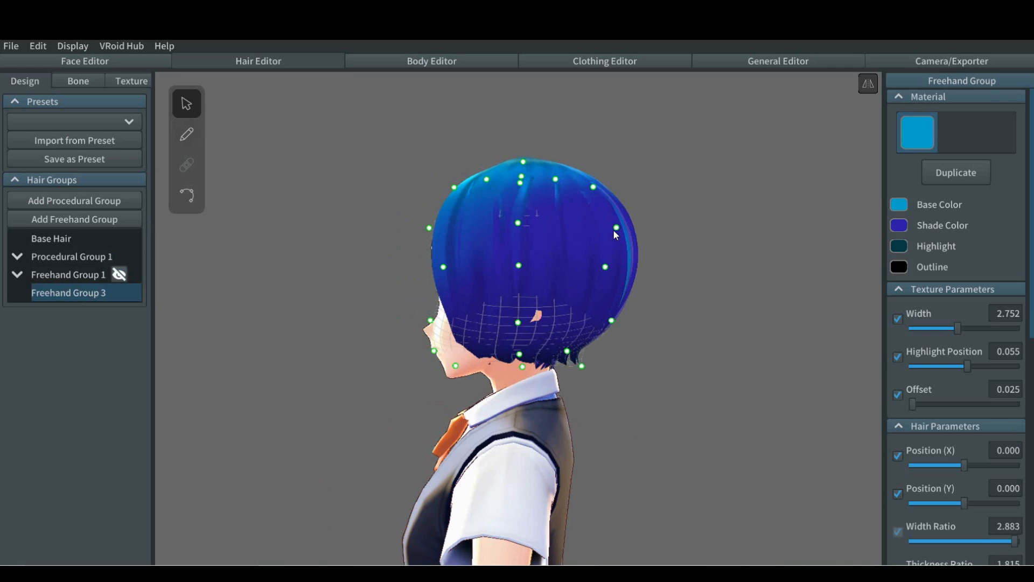
Step: Pull the guide mesh's upper points outward in depth, and shift its lower points outward in depth but inward at the sides
left_click_drag(619, 228, 642, 226)
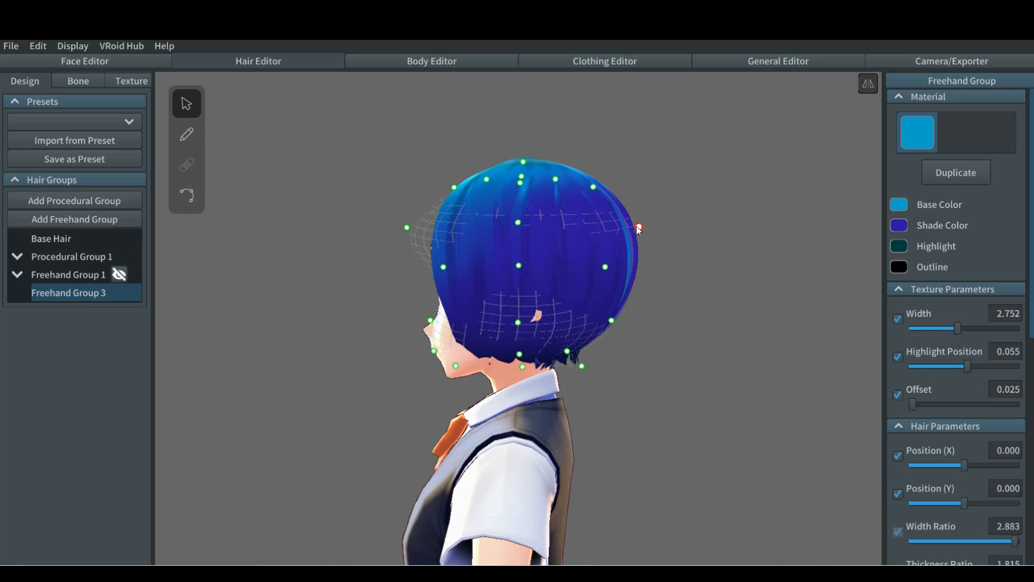
left_click_drag(613, 324, 622, 332)
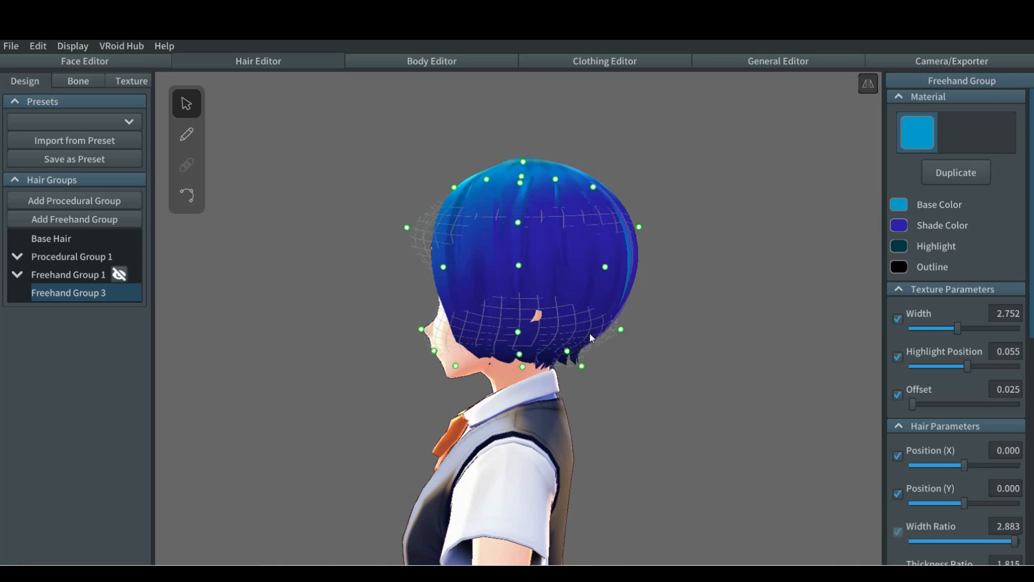
right_click_drag(358, 276, 406, 277)
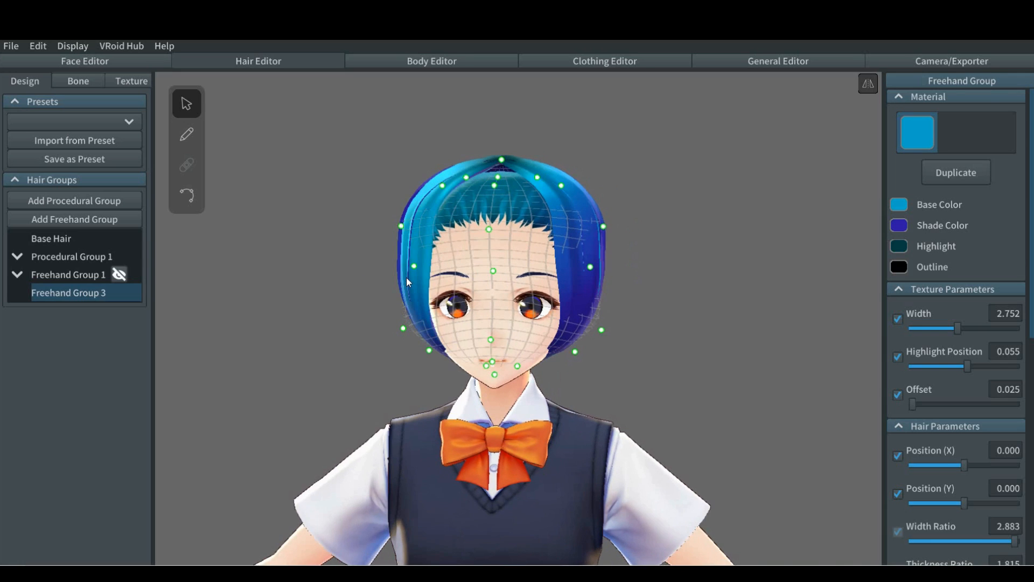
left_click_drag(598, 330, 576, 325)
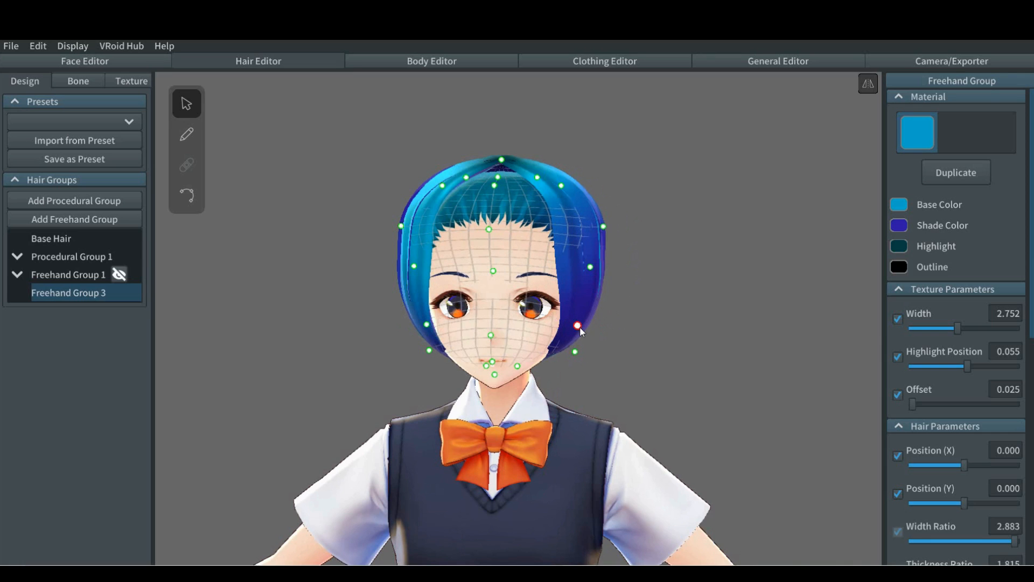
Step: Switch to the hair brush for Freehand Group 3, try a mirrored strand at the nape and undo it
mouse_move(655, 305)
right_mouse_down()
mouse_move(620, 319)
mouse_move(602, 306)
mouse_move(564, 309)
right_mouse_up()
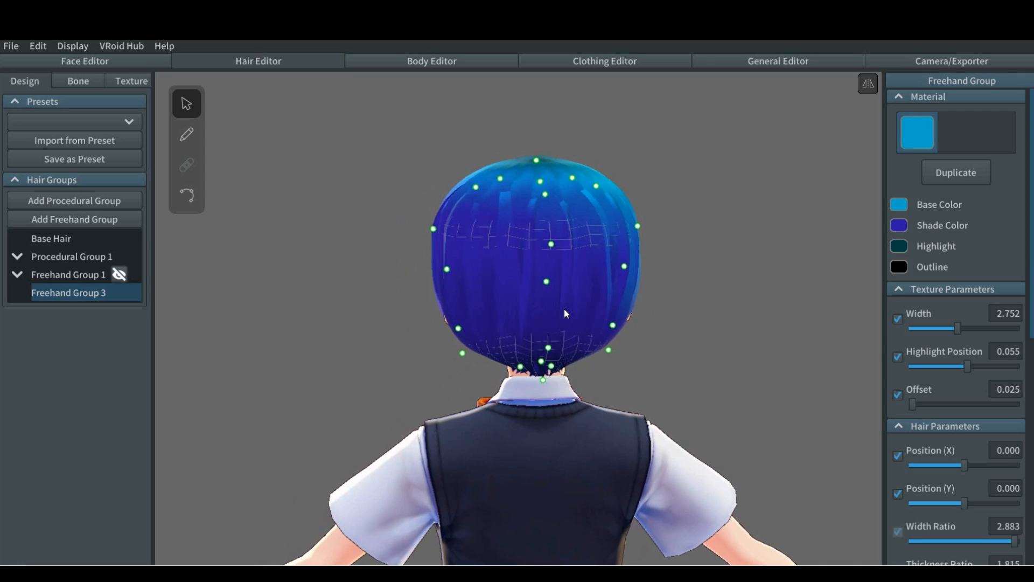
left_click(120, 275)
left_click(120, 275)
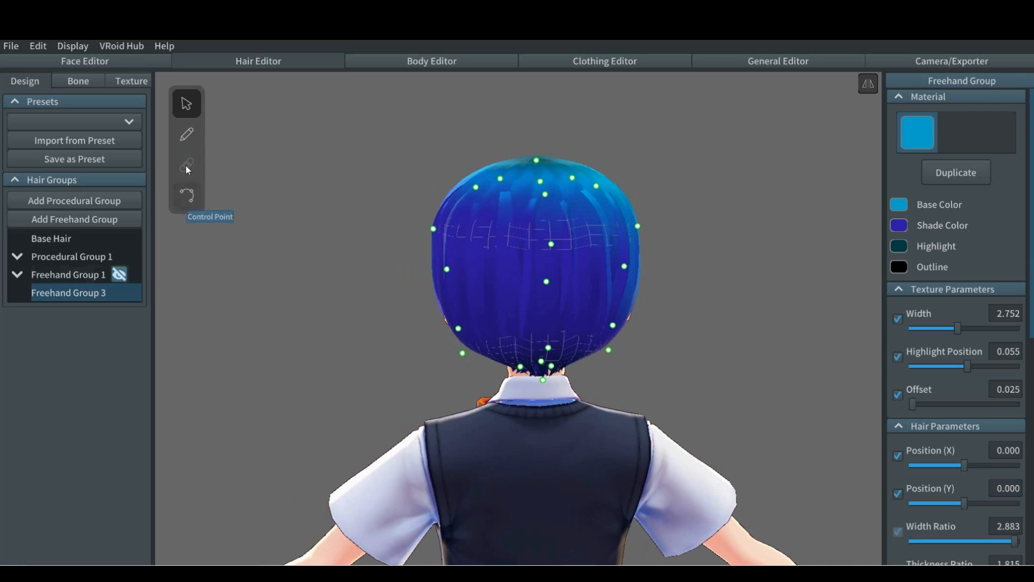
left_click(186, 134)
left_click_drag(522, 312, 518, 371)
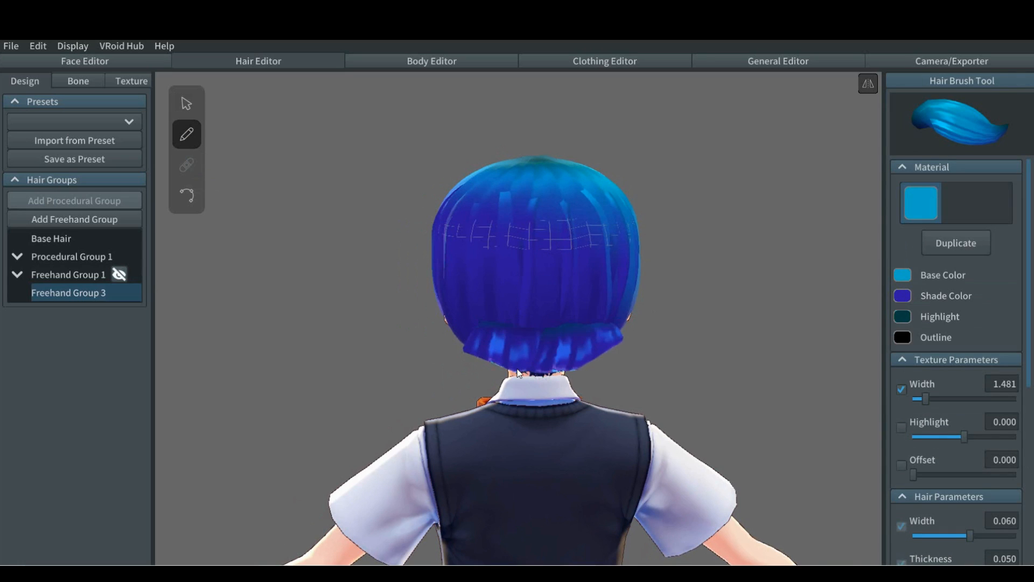
key("ctrl+z")
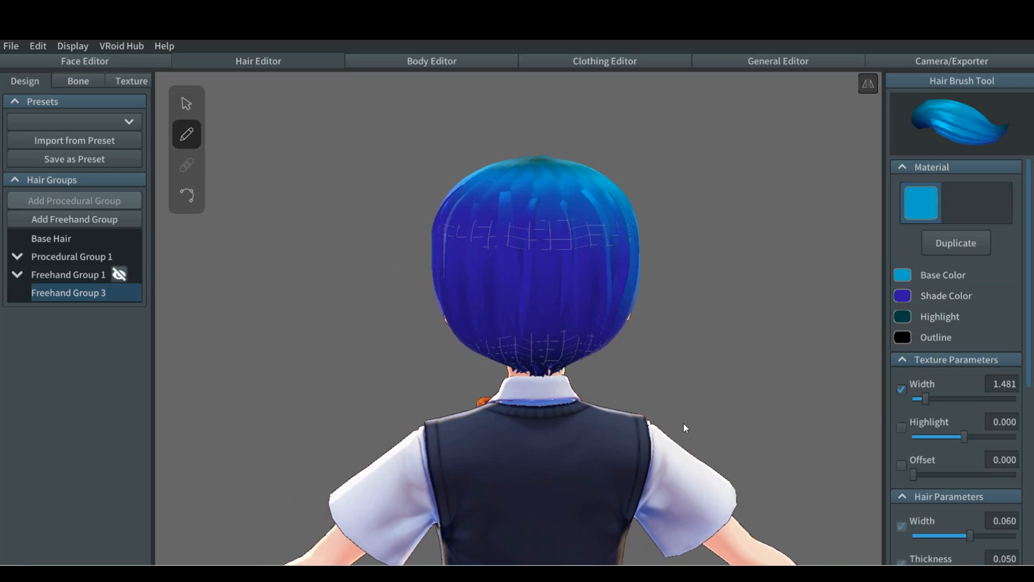
Step: Set the brush's texture width to 1.630 and hair width to 0.032, undoing a trial nape strand made at a larger texture width
left_click_drag(927, 400, 959, 400)
left_click_drag(567, 322, 571, 367)
key("ctrl+z")
left_click_drag(959, 400, 929, 398)
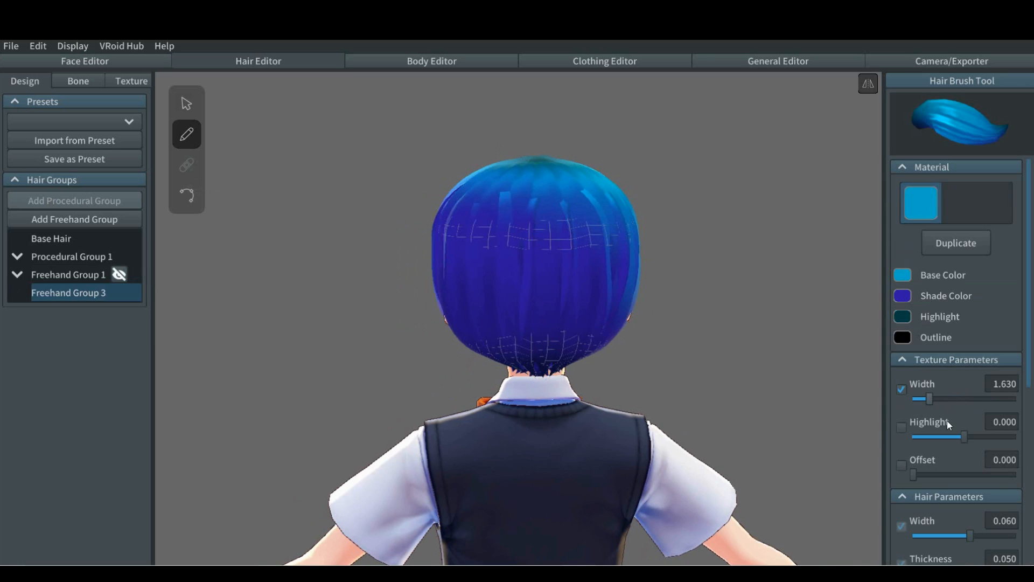
scroll(948, 423, "down", 5)
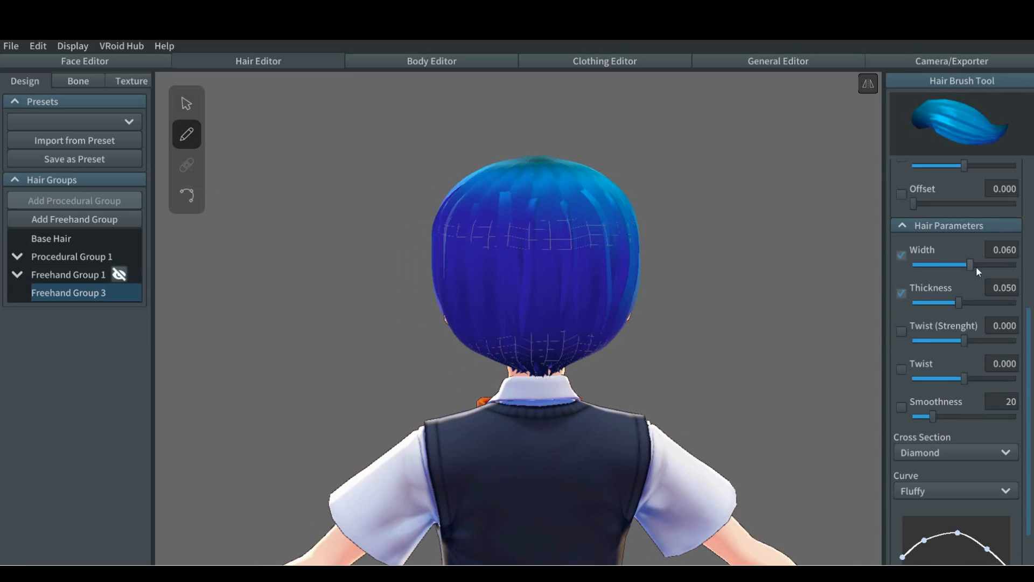
left_click_drag(972, 264, 938, 264)
Step: Draw a mirrored pair of narrow strands at the nape, undoing the first attempt and redrawing them
left_click_drag(518, 321, 520, 369)
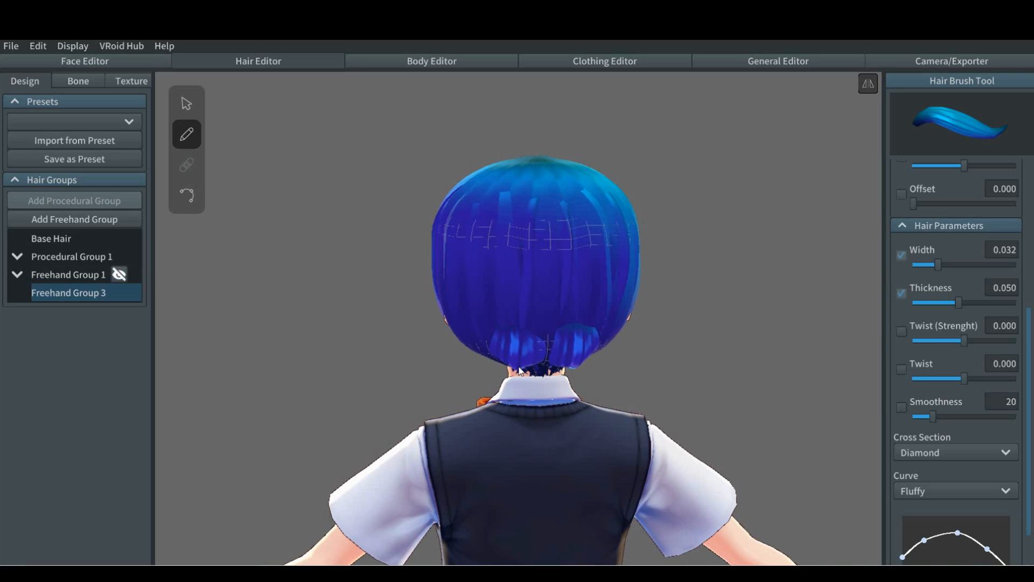
mouse_move(376, 384)
right_mouse_down()
mouse_move(399, 371)
mouse_move(428, 386)
mouse_move(376, 388)
right_mouse_up()
key("ctrl+z")
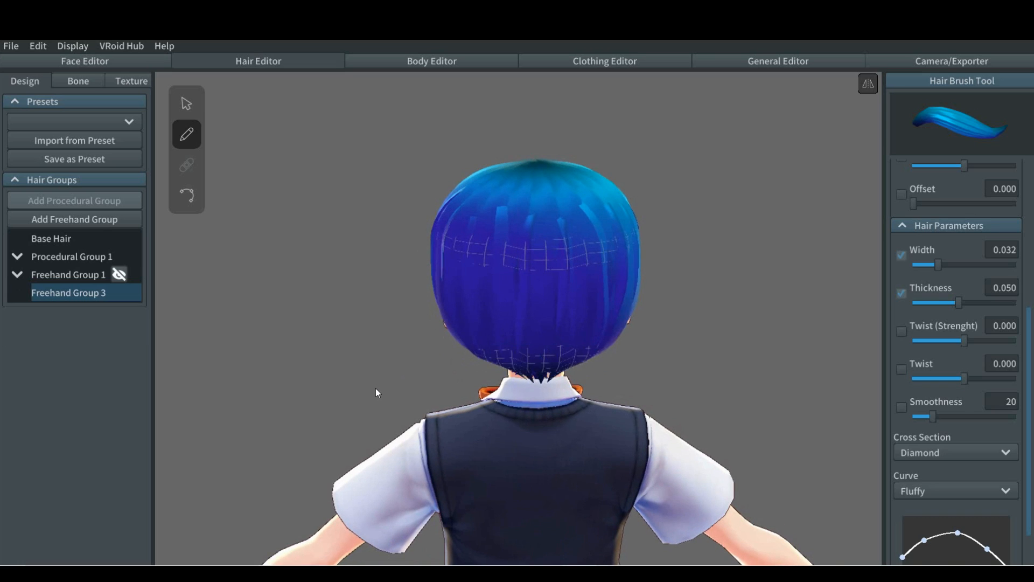
left_click_drag(522, 344, 525, 380)
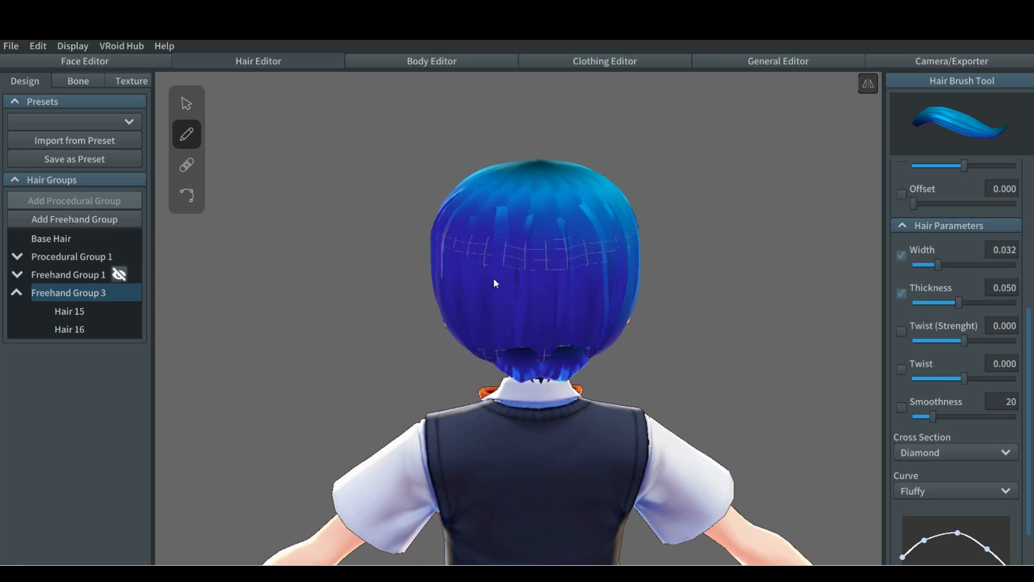
Step: Draw two more mirrored pairs of short strands, one on the upper back of the head and one beside the forehead
left_click_drag(489, 221, 470, 276)
mouse_move(404, 289)
right_mouse_down()
mouse_move(348, 312)
mouse_move(387, 302)
mouse_move(419, 312)
mouse_move(386, 312)
right_mouse_up()
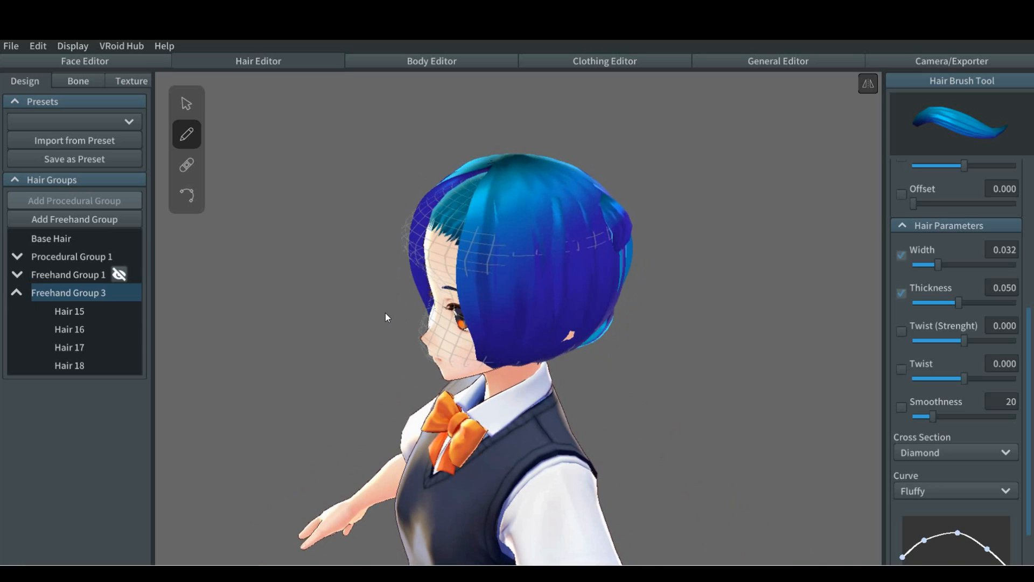
left_click_drag(486, 219, 473, 289)
right_click_drag(317, 345, 354, 342)
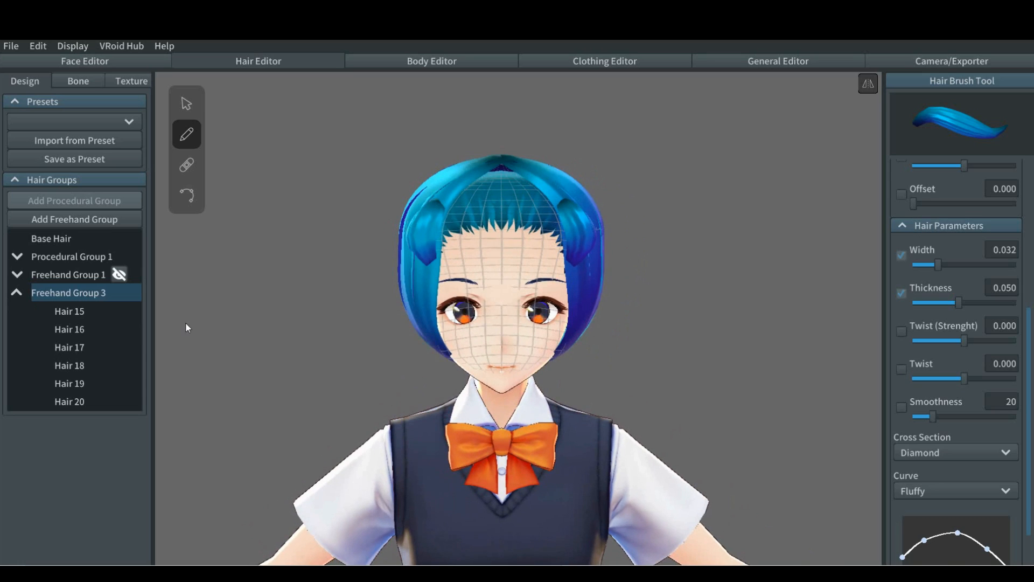
Step: Reshape Freehand Group 3's guide mesh around the new strands, moving the upper and mid-height side points outward and the crown points inward
left_click(189, 104)
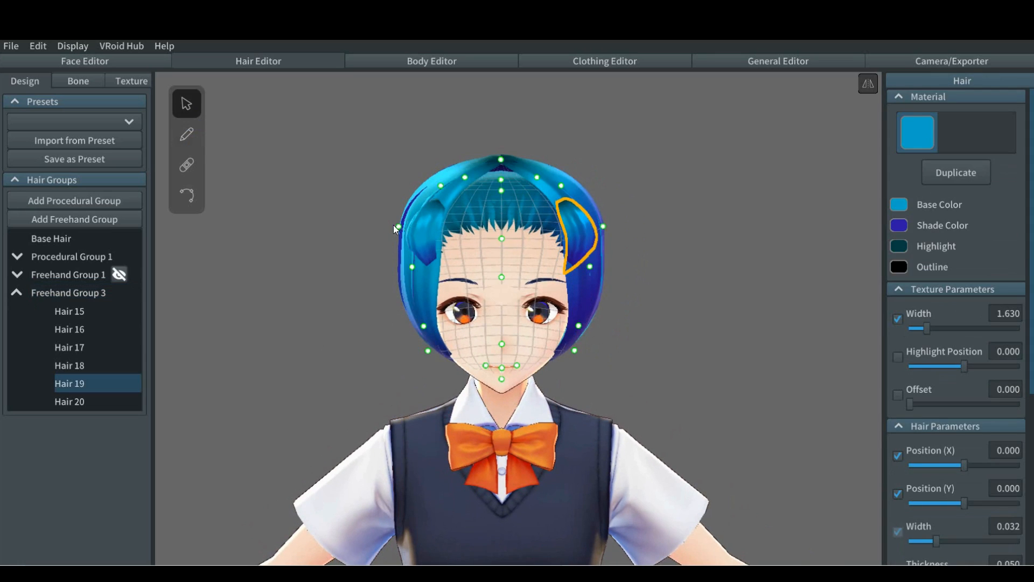
left_click_drag(398, 227, 389, 224)
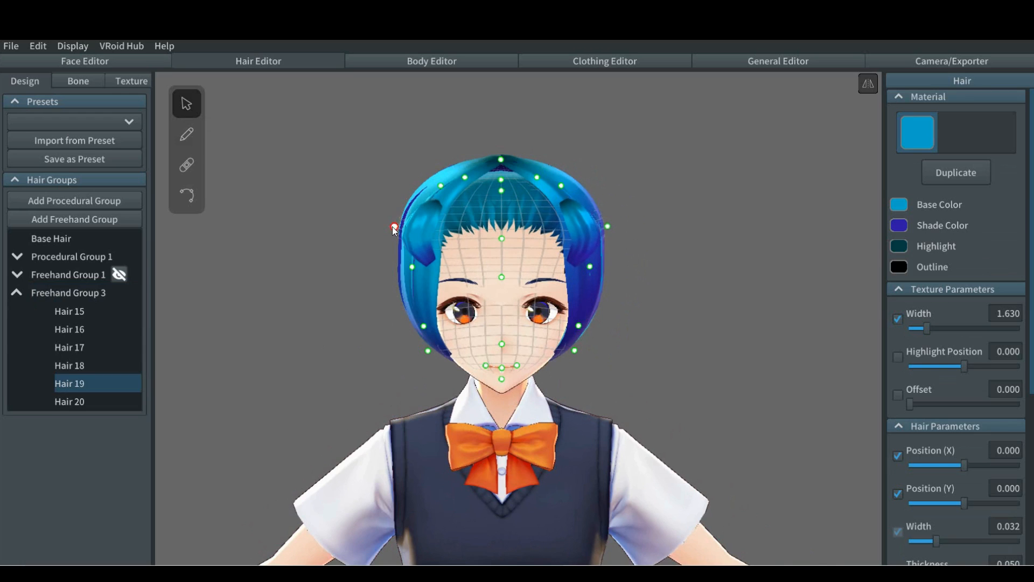
left_click_drag(409, 266, 401, 265)
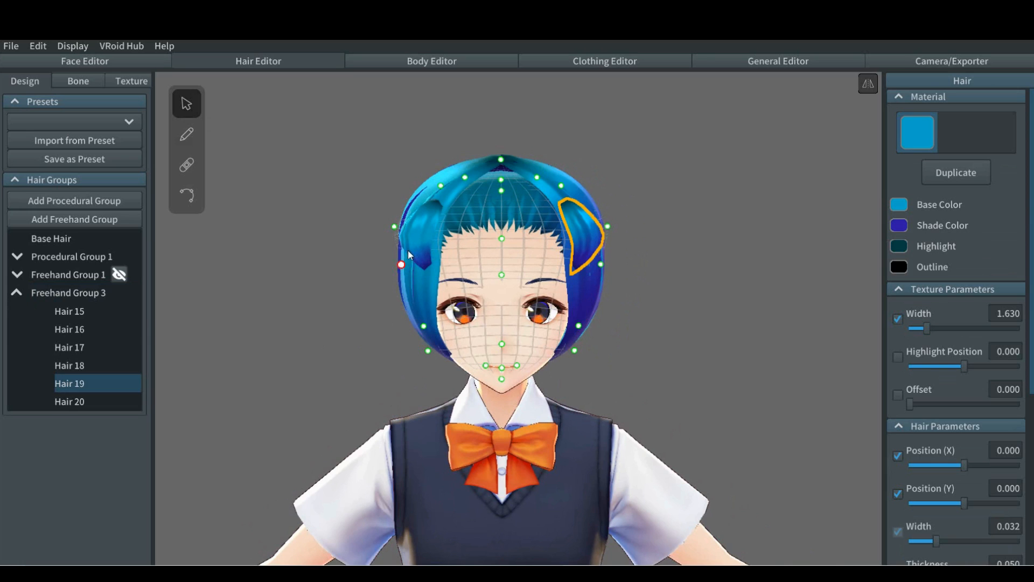
right_click_drag(350, 282, 351, 279)
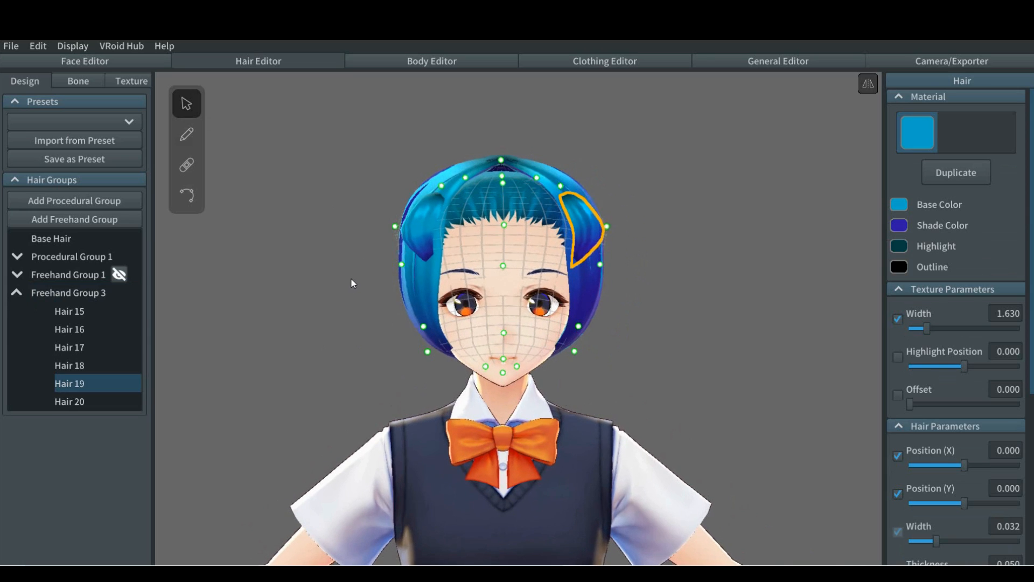
left_click_drag(446, 188, 454, 188)
left_click_drag(396, 270, 393, 260)
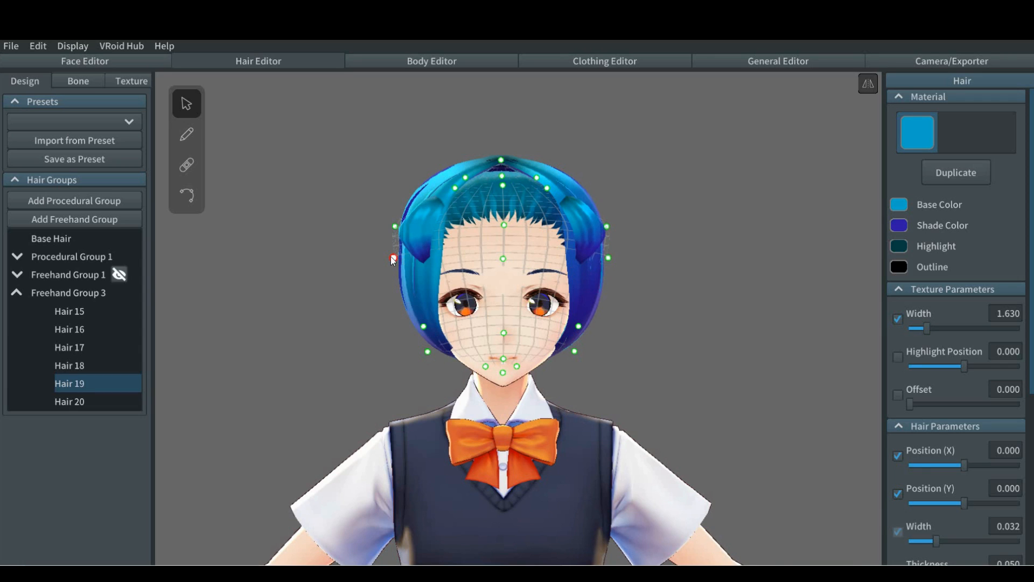
right_click_drag(324, 277, 354, 282)
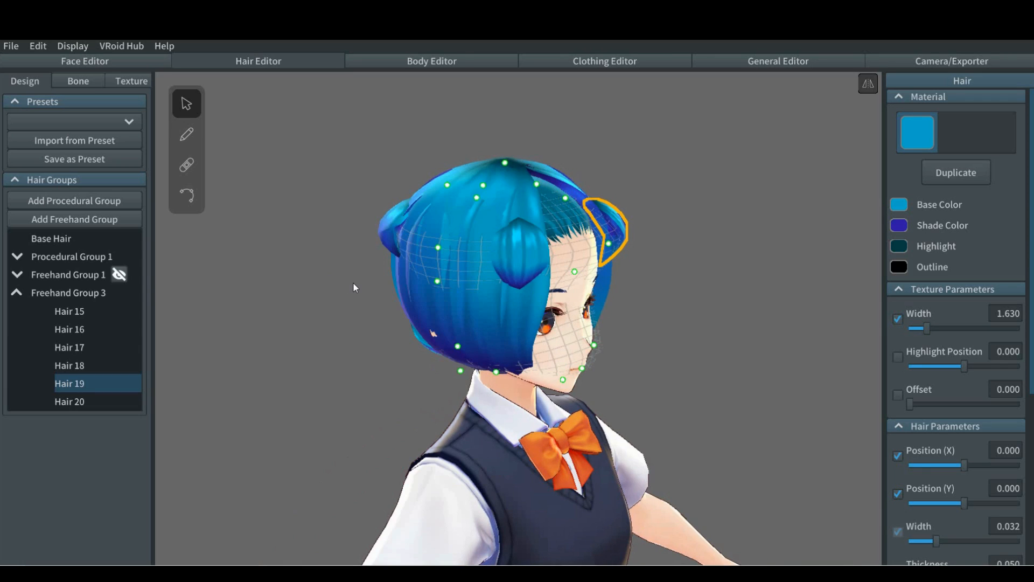
Step: Adjust the control points of the strand beside the forehead, Hair 19, and the upper-back strand, Hair 17
left_click(186, 195)
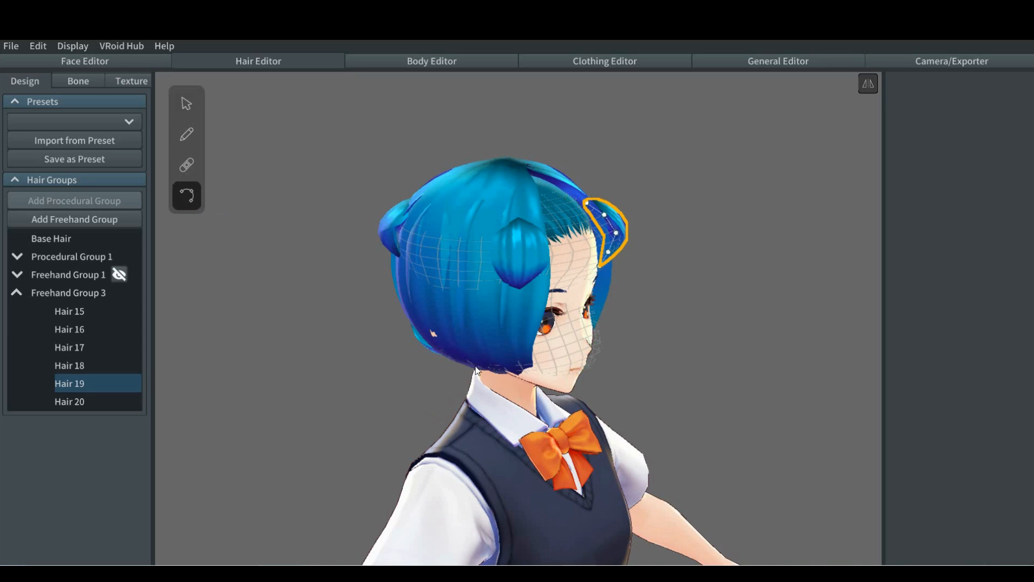
right_click_drag(619, 350, 558, 344)
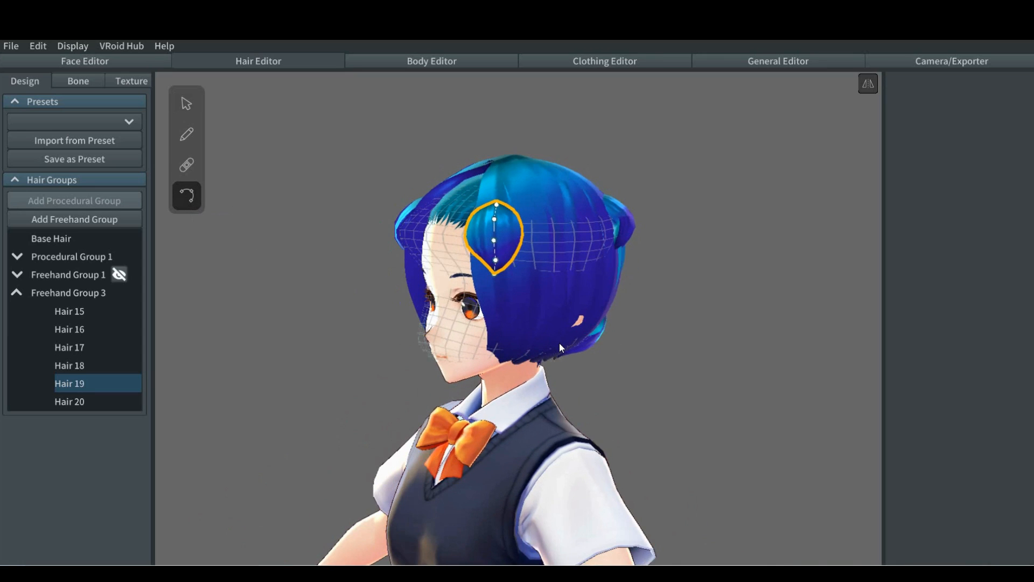
left_click_drag(496, 205, 490, 263)
right_click_drag(590, 308, 529, 268)
left_click(508, 264)
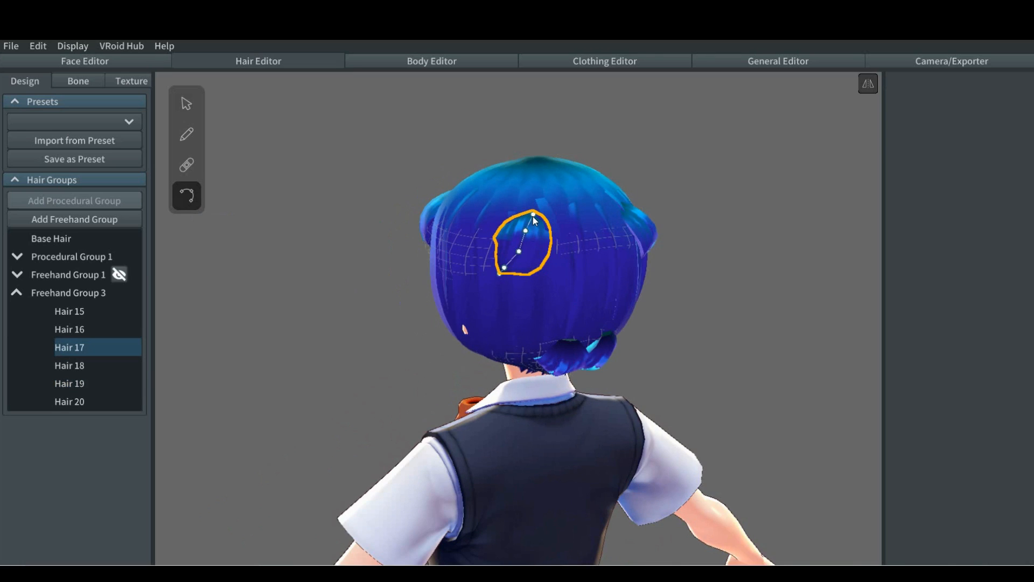
left_click_drag(533, 216, 509, 262)
right_click_drag(671, 308, 554, 305)
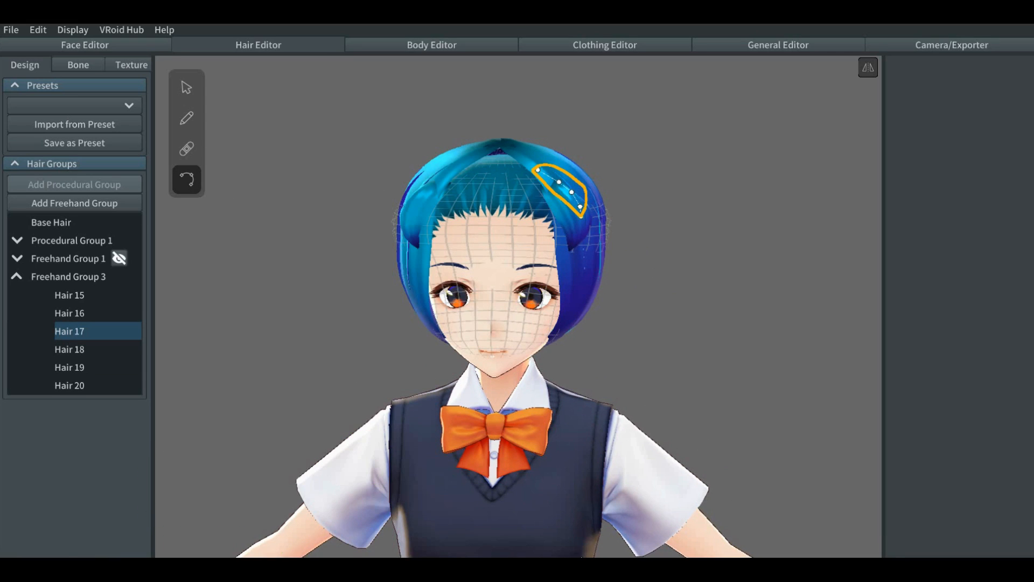
Step: Deselect the strand and make Freehand Group 1 visible again on the head
left_click(353, 273)
right_click_drag(353, 272, 356, 265)
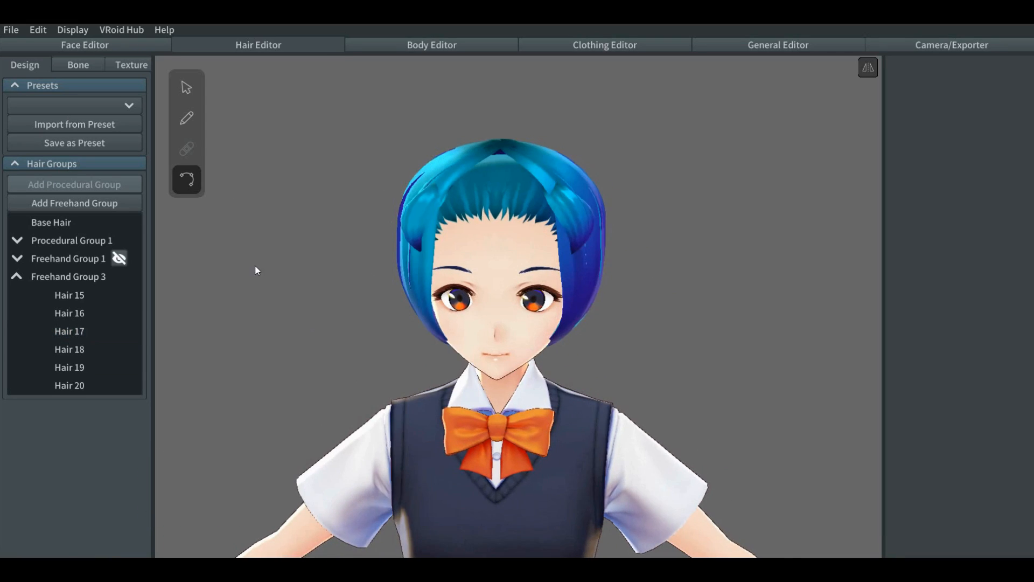
left_click(119, 259)
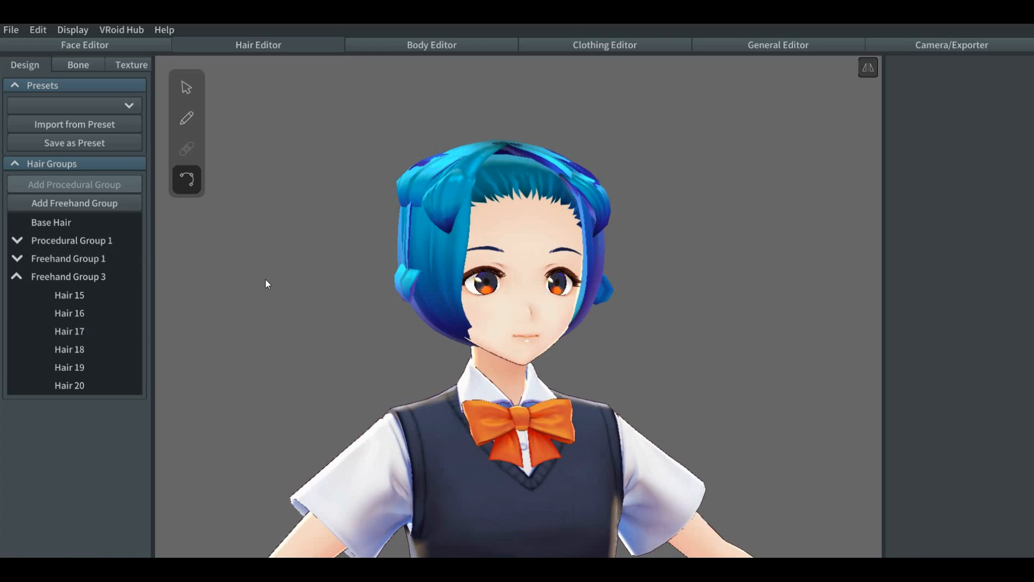
right_click_drag(264, 280, 340, 287)
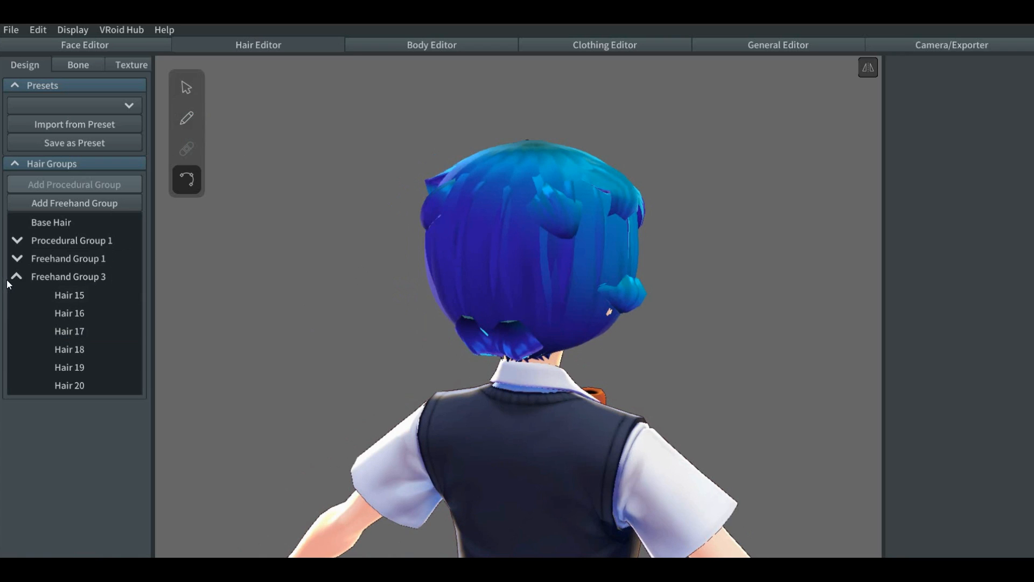
Step: Reshape Freehand Group 3's guide mesh at the lower back, raising the point above the nape and moving the lowest back point slightly outward
left_click(115, 276)
left_click(181, 89)
right_click_drag(300, 272, 277, 282)
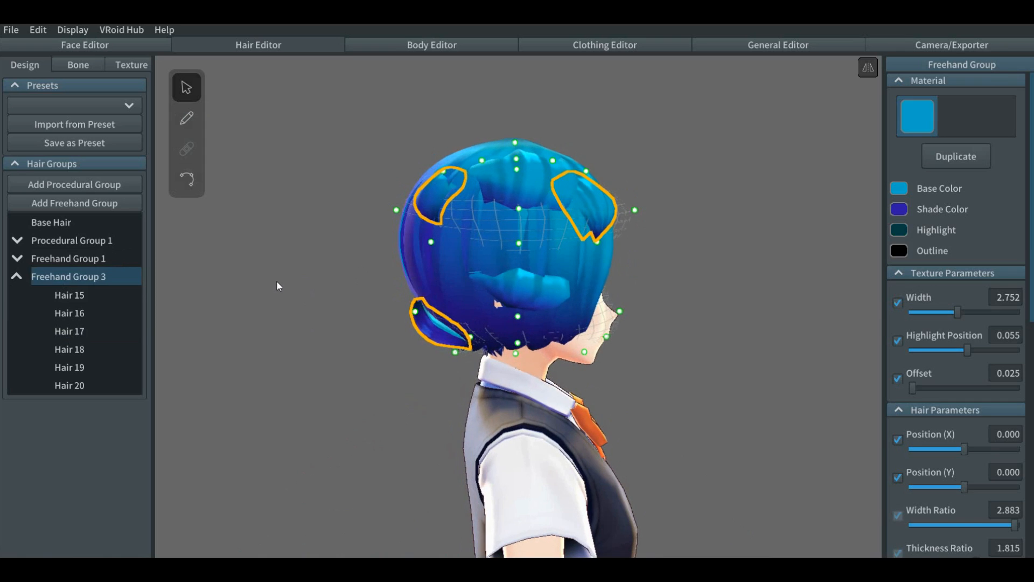
left_click_drag(419, 316, 421, 305)
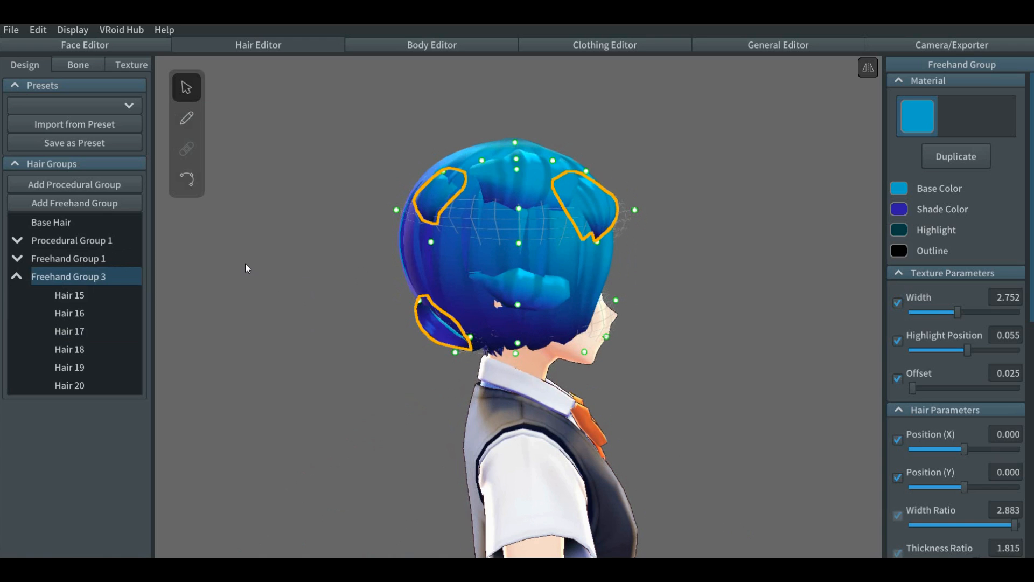
left_click_drag(456, 348, 448, 354)
right_click_drag(371, 370, 419, 361)
Step: Adjust the control points of the left nape strand, Hair 15, in Freehand Group 3
left_click(186, 179)
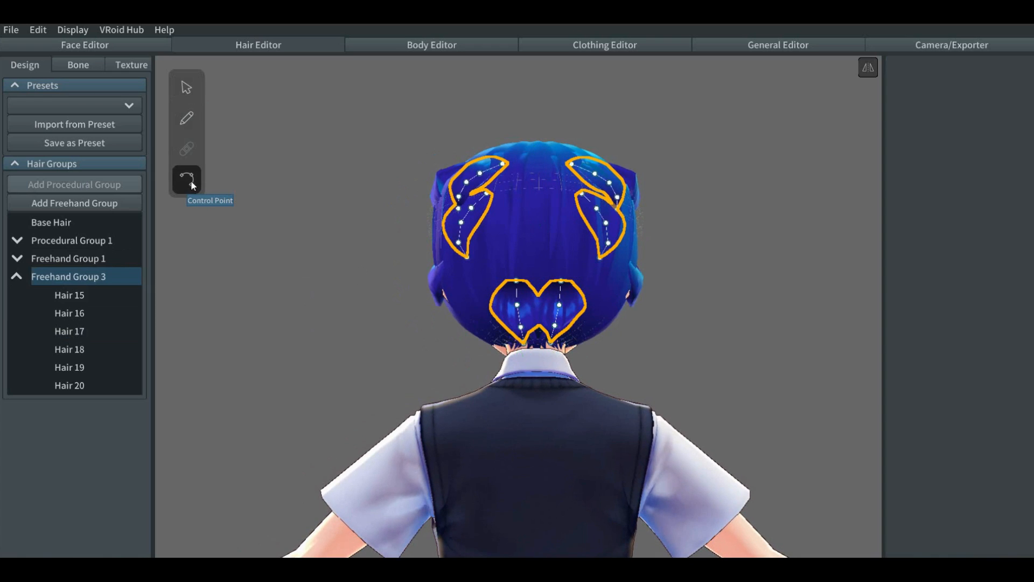
left_click(337, 332)
left_click(518, 306)
left_click_drag(518, 305, 514, 265)
left_click_drag(517, 306, 521, 335)
mouse_move(663, 330)
right_mouse_down()
mouse_move(639, 341)
mouse_move(653, 344)
right_mouse_up()
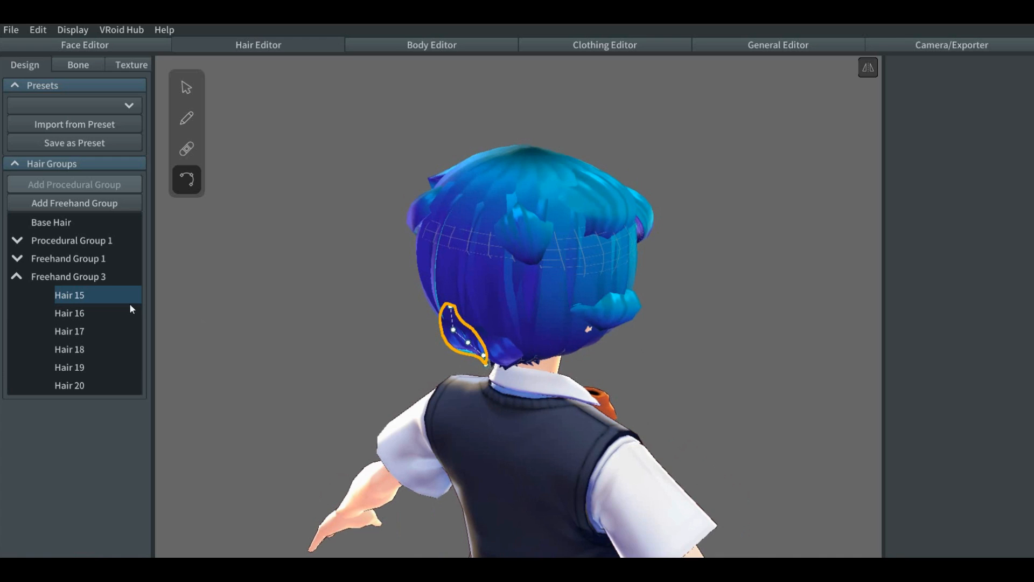
Step: Collapse Freehand Group 3 and duplicate the whole group
left_click(19, 276)
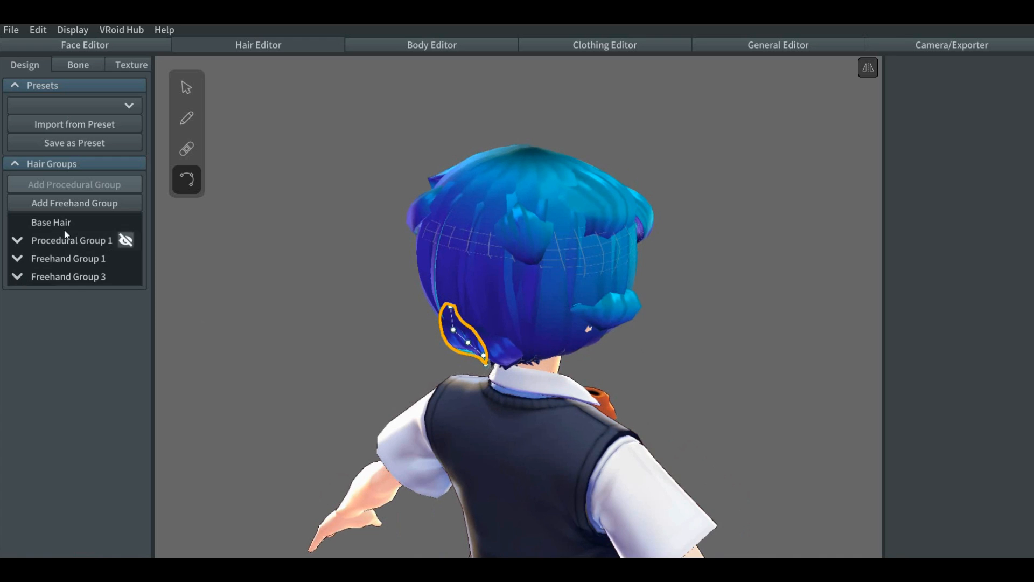
left_click(50, 278)
right_click(49, 279)
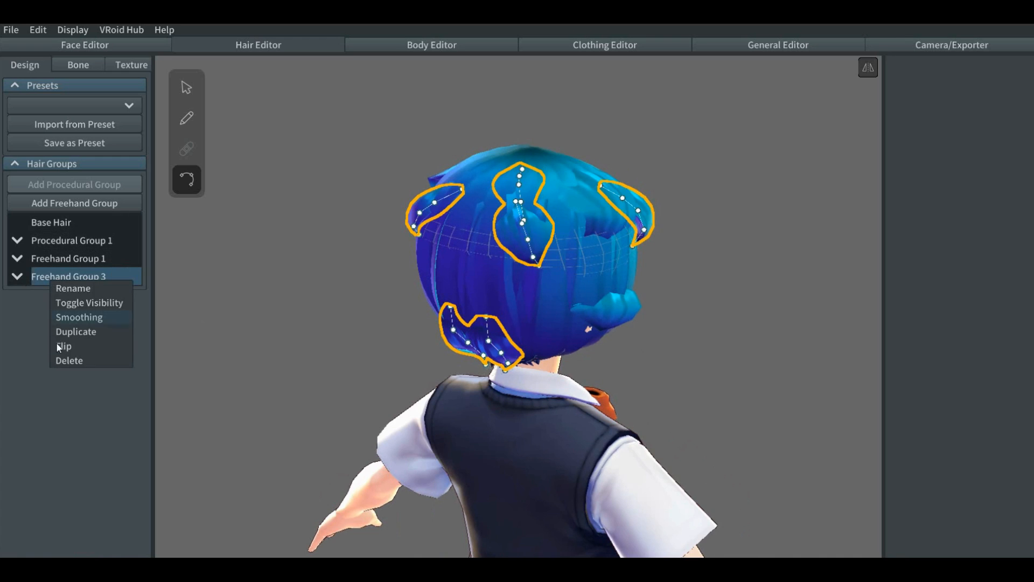
left_click(72, 332)
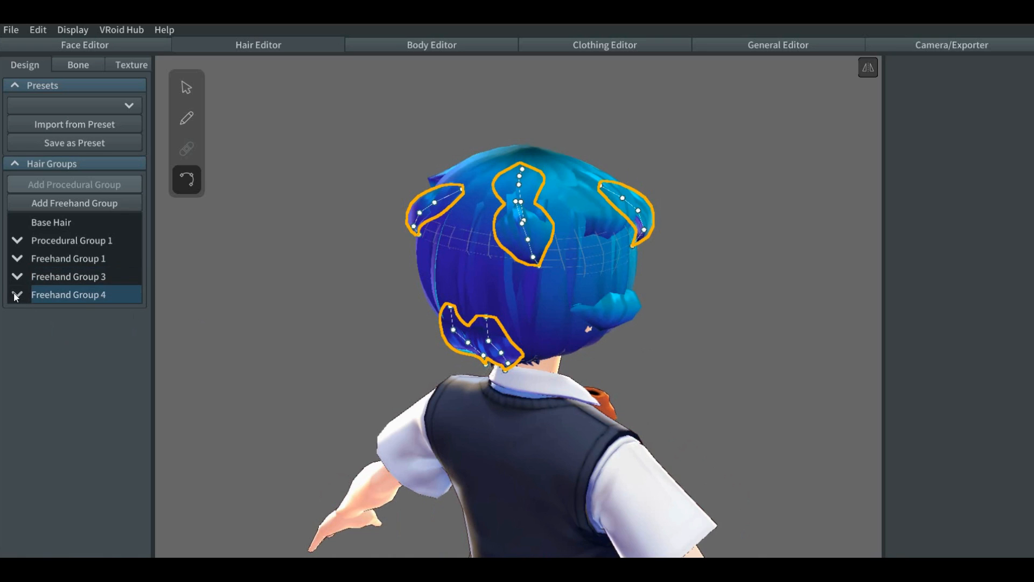
Step: Delete all the copied strands, Hair 21 to Hair 26, from Freehand Group 4 so only the empty group remains
left_click(16, 295)
right_click(71, 321)
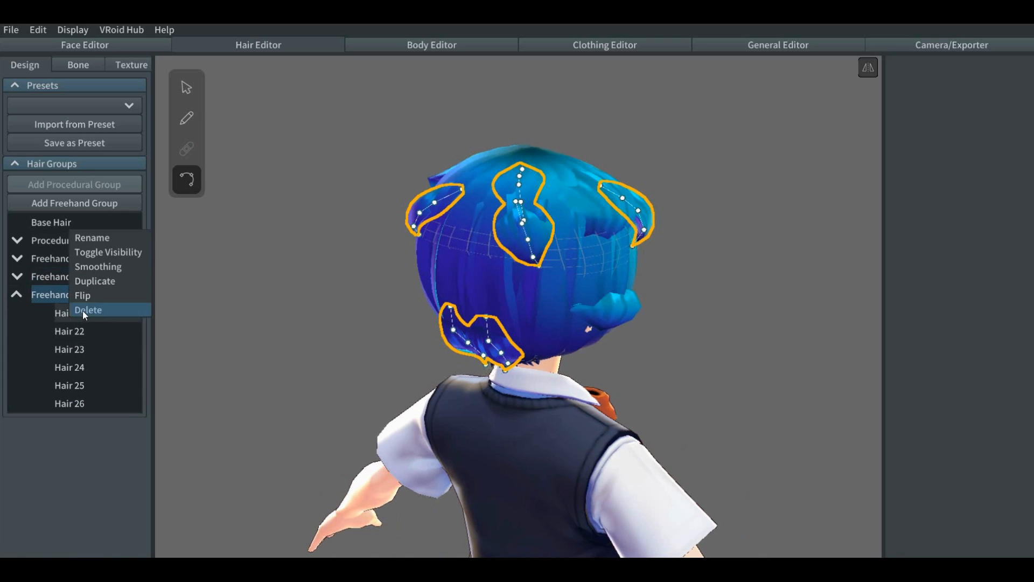
left_click(84, 311)
right_click(76, 317)
left_click(82, 304)
right_click(71, 318)
left_click(85, 306)
right_click(70, 314)
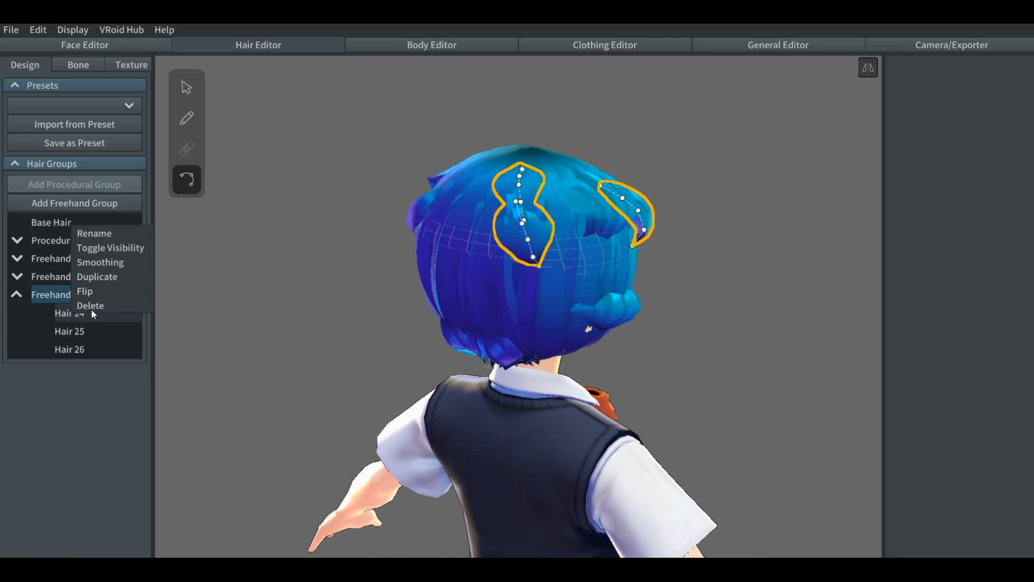
left_click(89, 306)
right_click(77, 315)
left_click(89, 306)
right_click(73, 314)
left_click(90, 307)
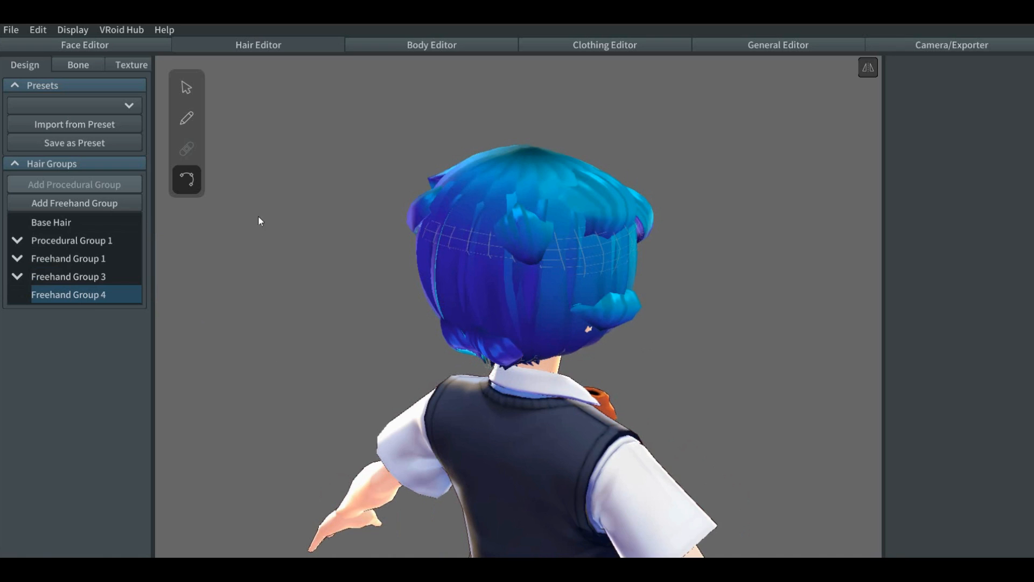
Step: Reshape Freehand Group 4's guide mesh, moving the mid-height back point outward and the upper back point inward
left_click(186, 87)
left_click(315, 294)
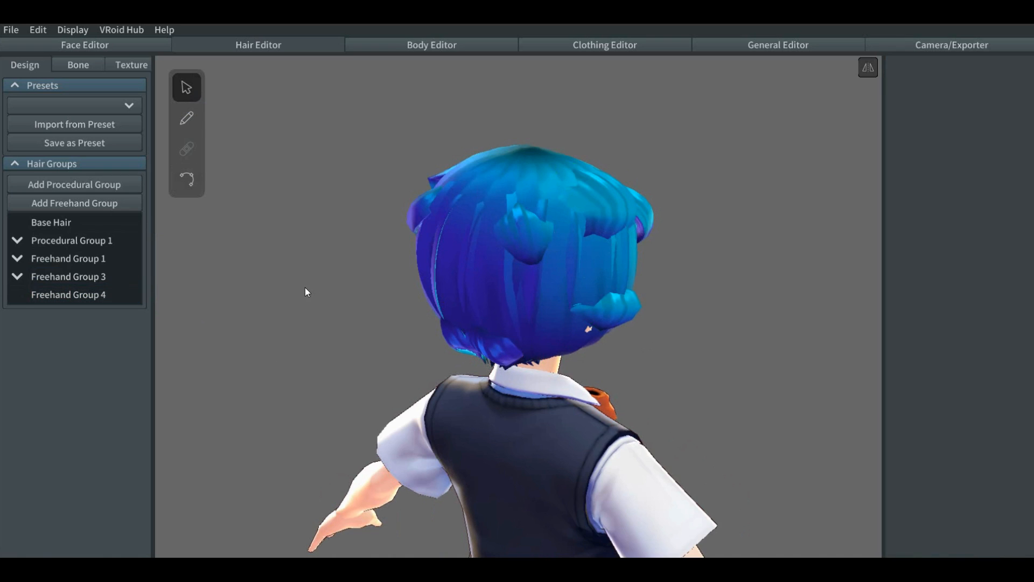
left_click(116, 294)
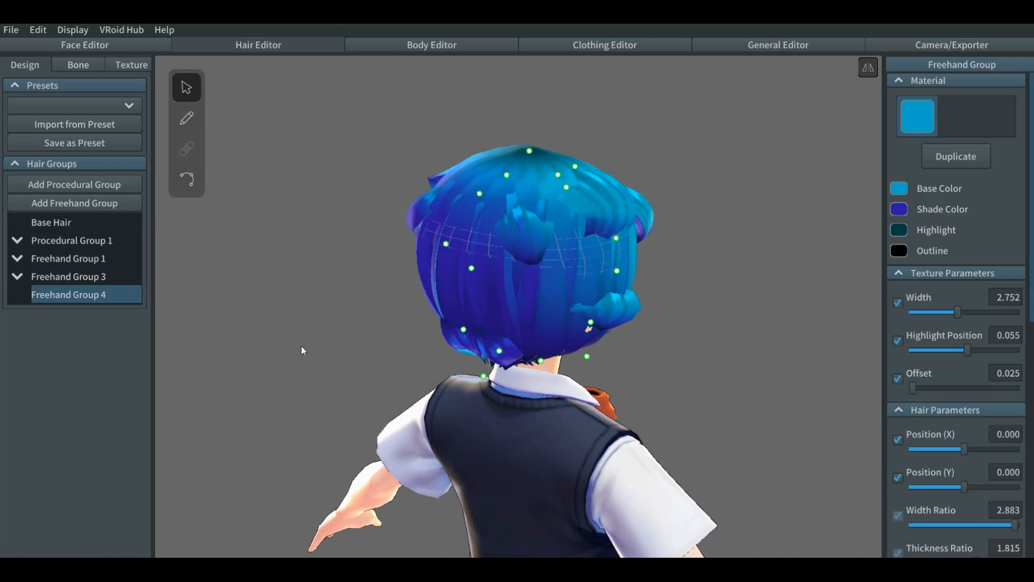
mouse_move(338, 349)
right_mouse_down()
mouse_move(313, 345)
mouse_move(325, 345)
right_mouse_up()
left_click_drag(440, 251, 392, 263)
left_click_drag(408, 219, 419, 216)
right_click_drag(371, 319, 370, 267)
left_click_drag(383, 258, 387, 257)
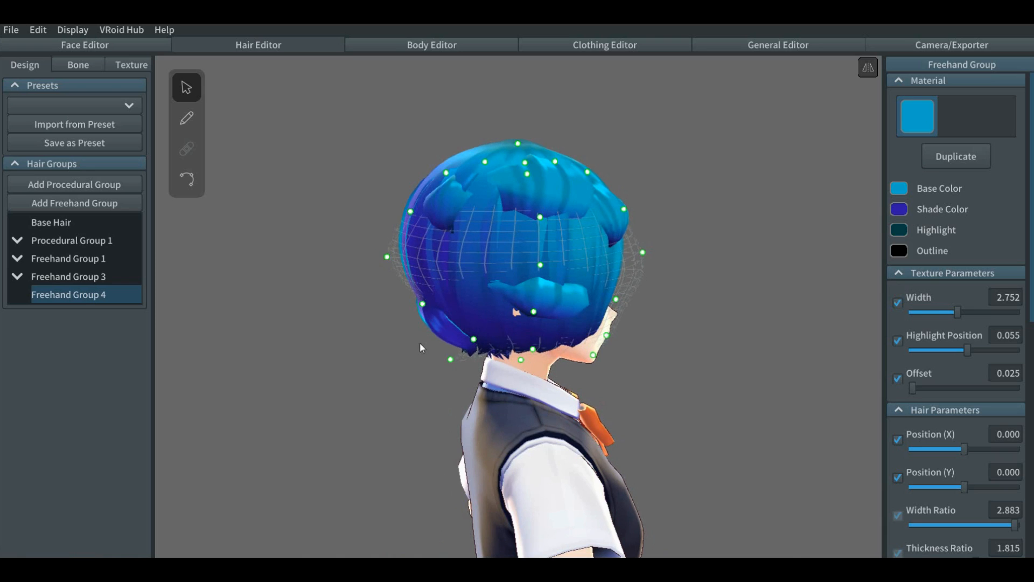
Step: Move the lowest nape point and the upper side points of Freehand Group 4's guide mesh inward
left_click(447, 357)
left_click(116, 294)
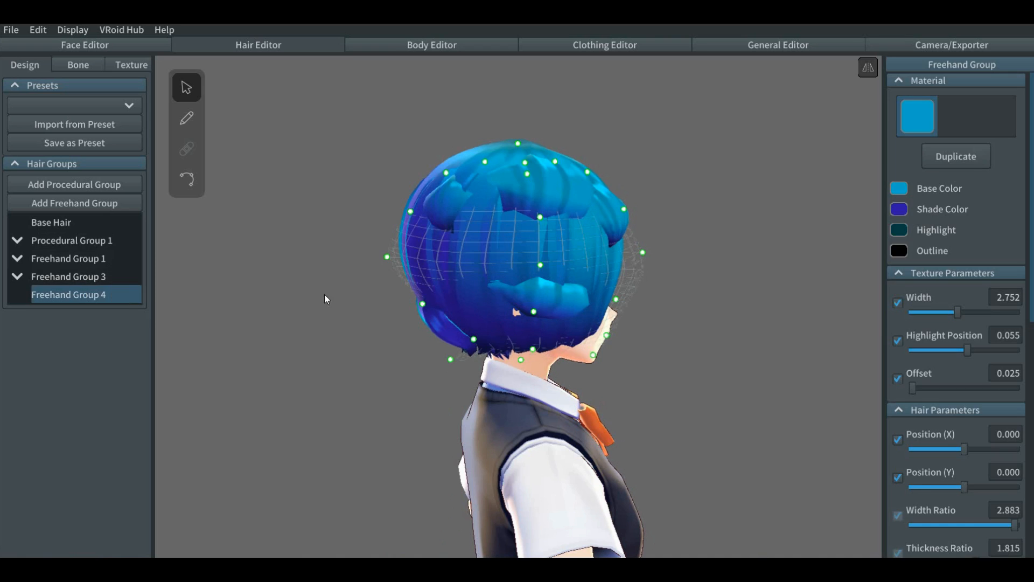
left_click_drag(451, 359, 488, 359)
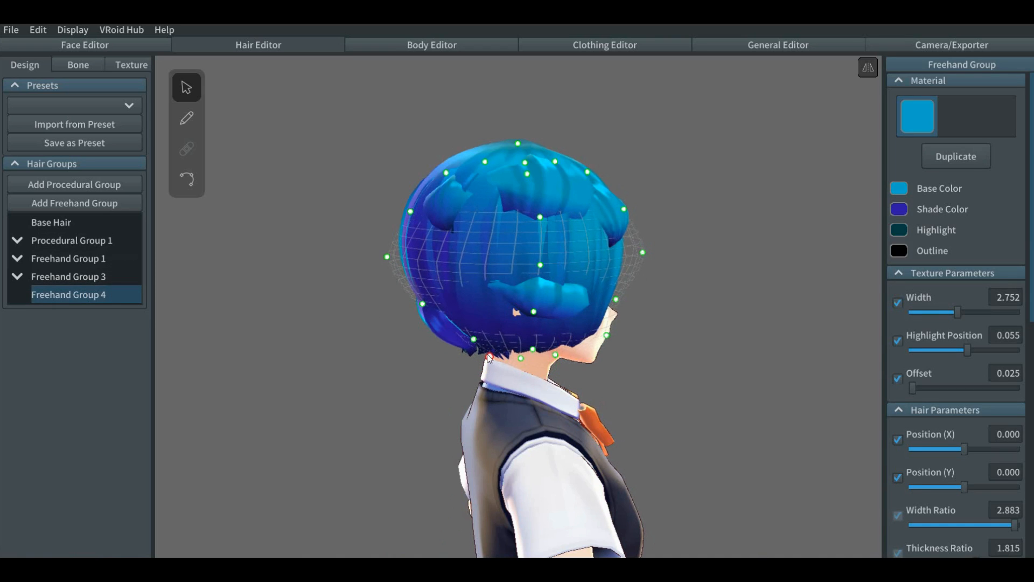
right_click_drag(384, 365, 229, 363)
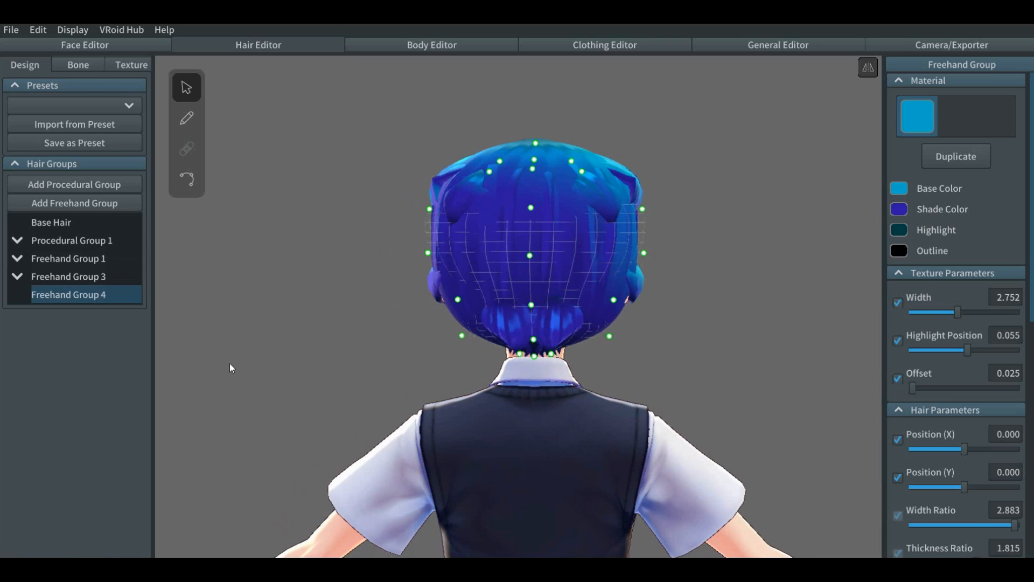
left_click_drag(429, 209, 445, 213)
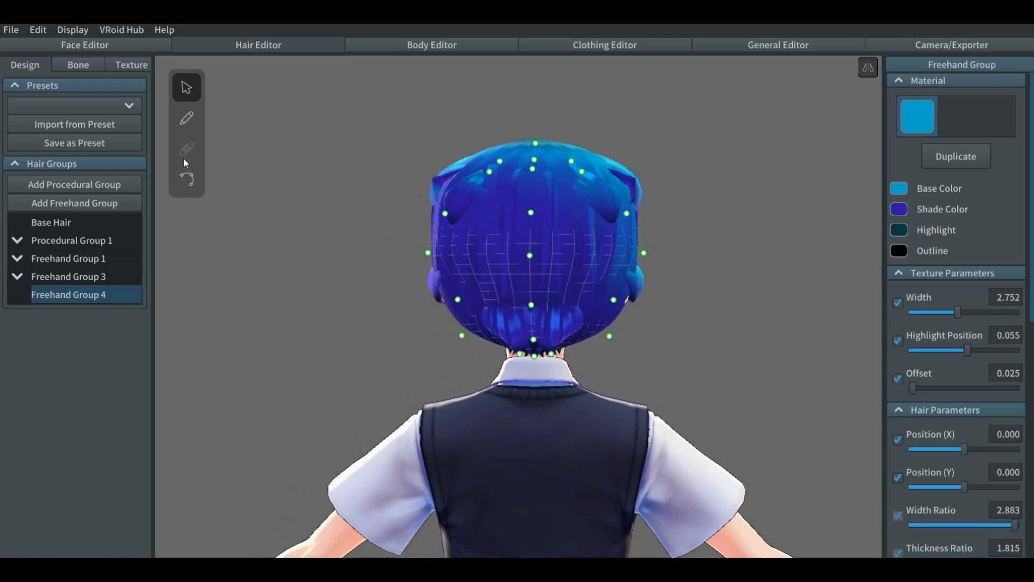
Step: Draw a mirrored pair of short strands on the back of the head in Freehand Group 4
left_click(187, 119)
right_click_drag(324, 319, 330, 320)
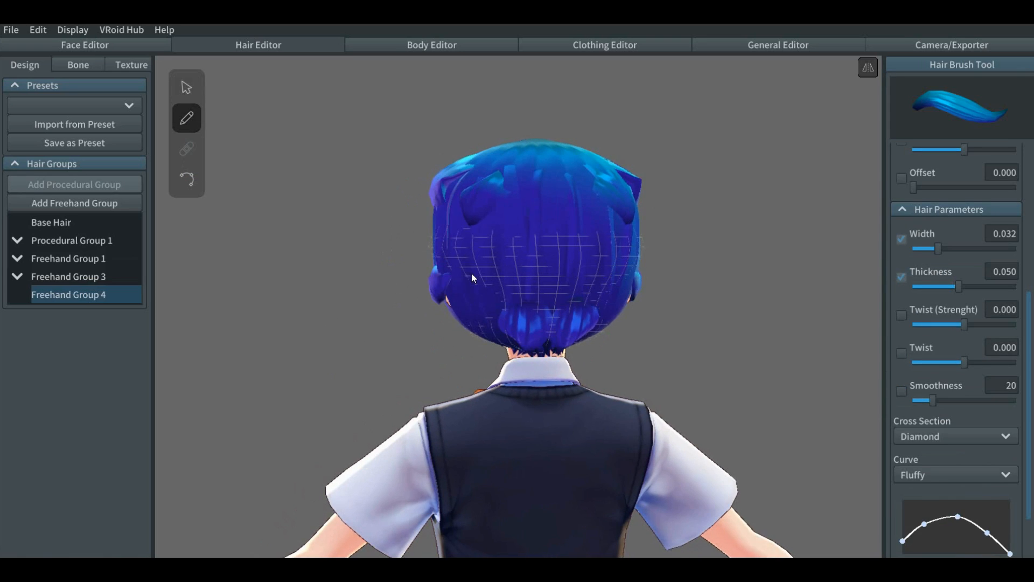
left_click_drag(527, 219, 504, 273)
right_click_drag(344, 293, 391, 287)
left_click(187, 179)
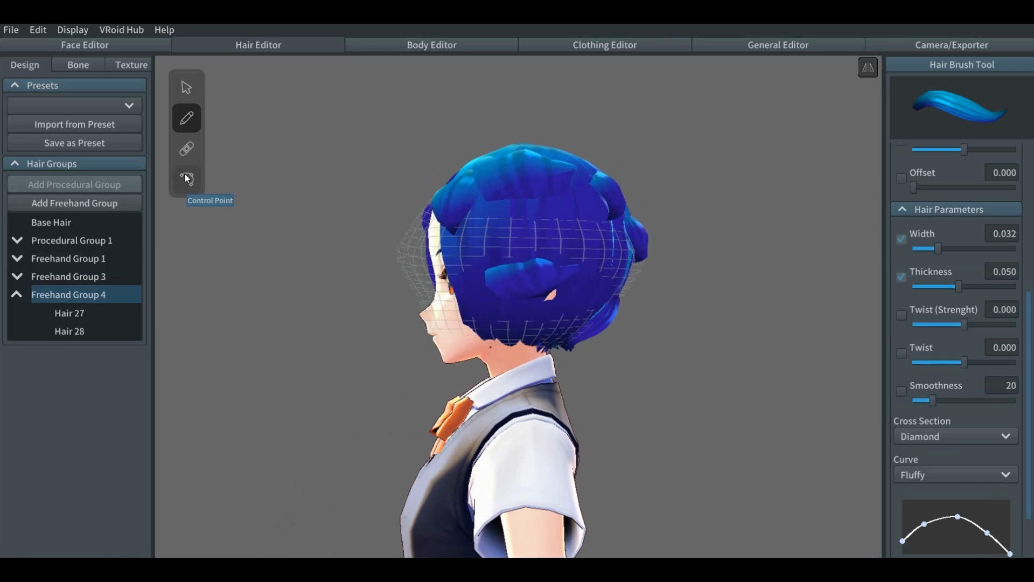
mouse_move(670, 282)
right_mouse_down()
mouse_move(628, 293)
mouse_move(631, 283)
mouse_move(662, 283)
right_mouse_up()
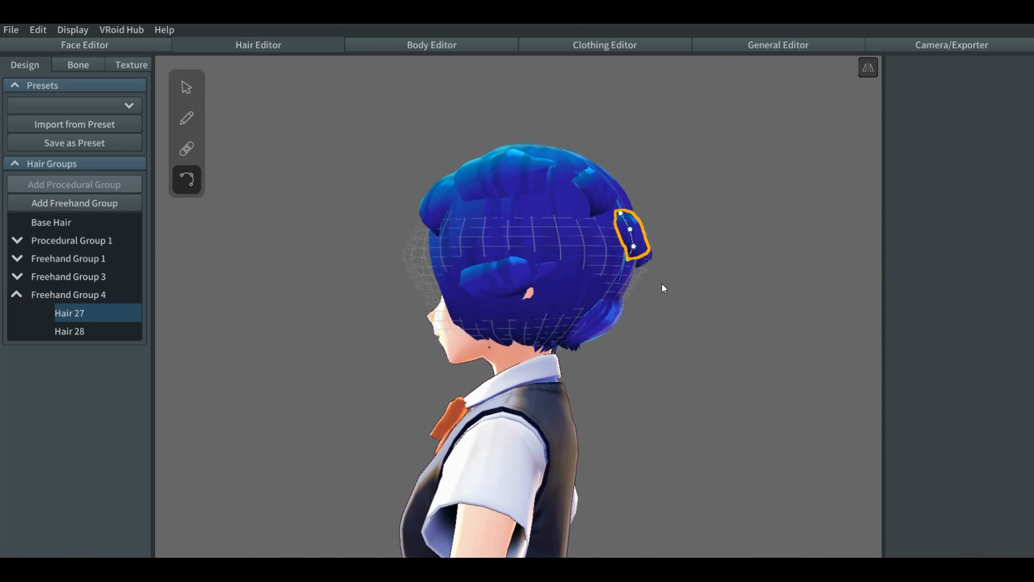
left_click(223, 287)
right_click_drag(297, 273, 380, 282)
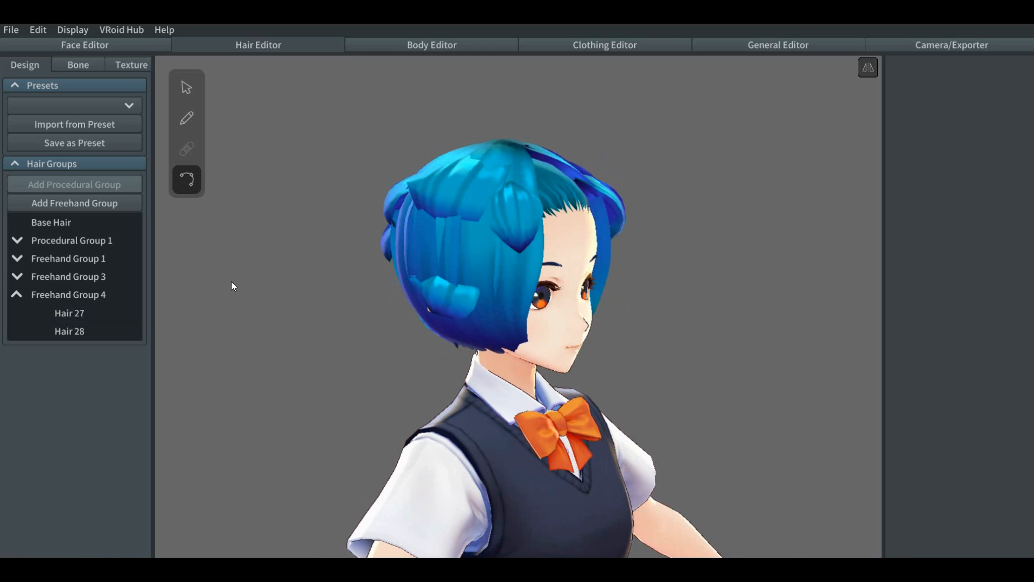
Step: Collapse Freehand Group 4, select Freehand Group 3 and move its guide mesh's upper back point slightly outward
left_click(59, 295)
left_click(16, 295)
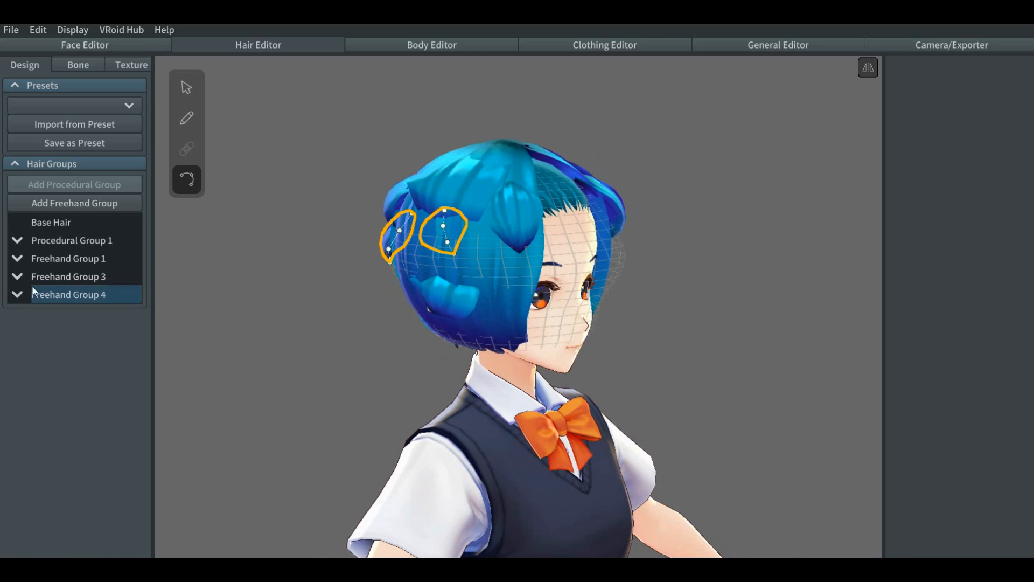
right_click(55, 276)
left_click(16, 277)
left_click(16, 276)
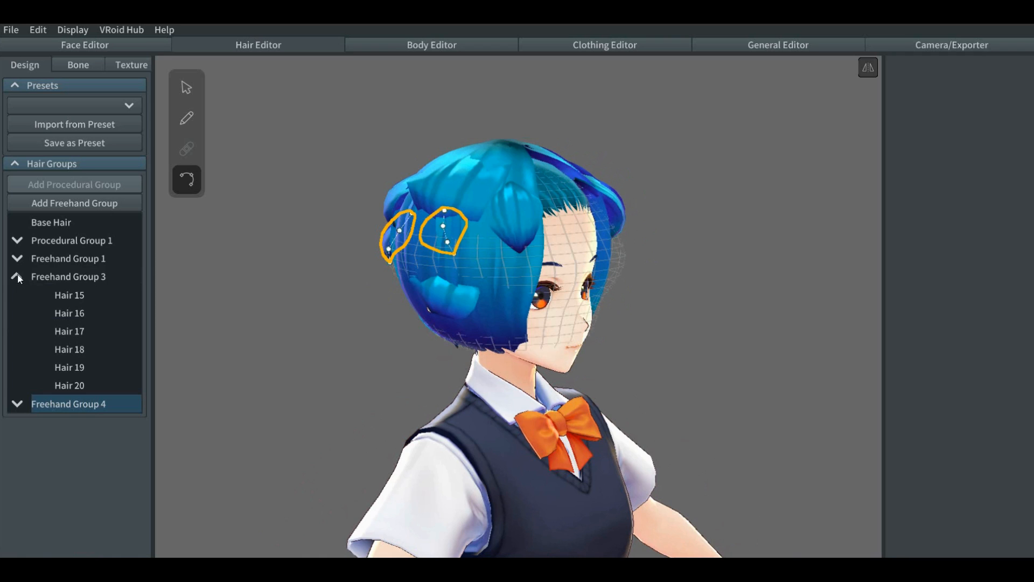
left_click(115, 274)
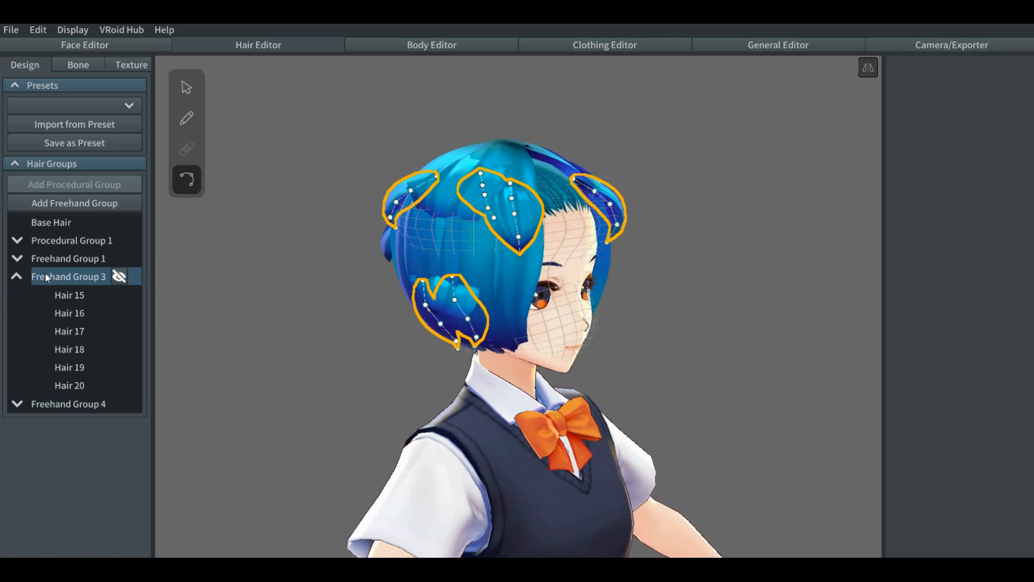
right_click_drag(316, 399, 256, 400)
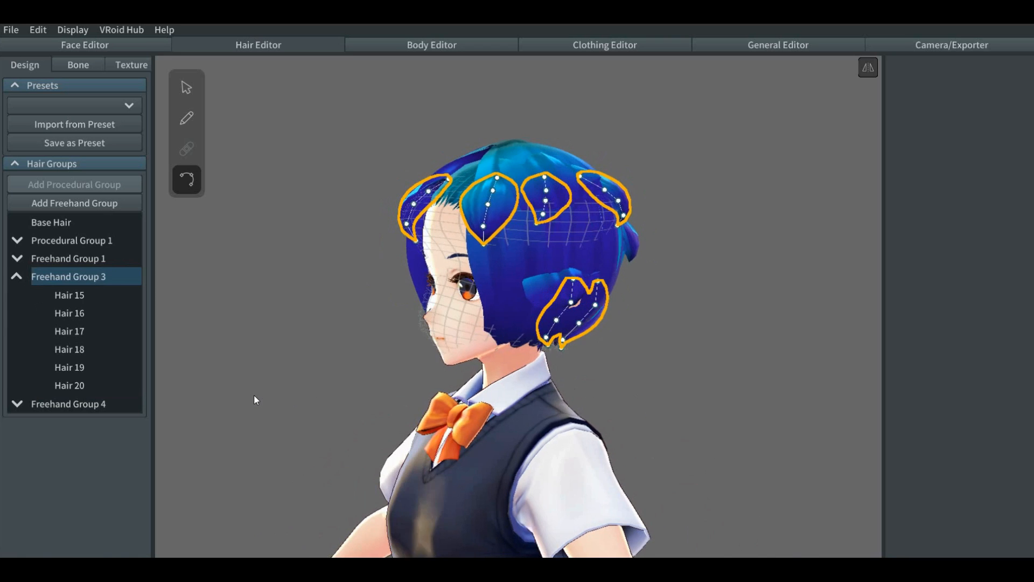
left_click(186, 87)
right_click_drag(325, 247, 354, 241)
left_click_drag(394, 242, 382, 245)
right_click_drag(361, 261, 321, 264)
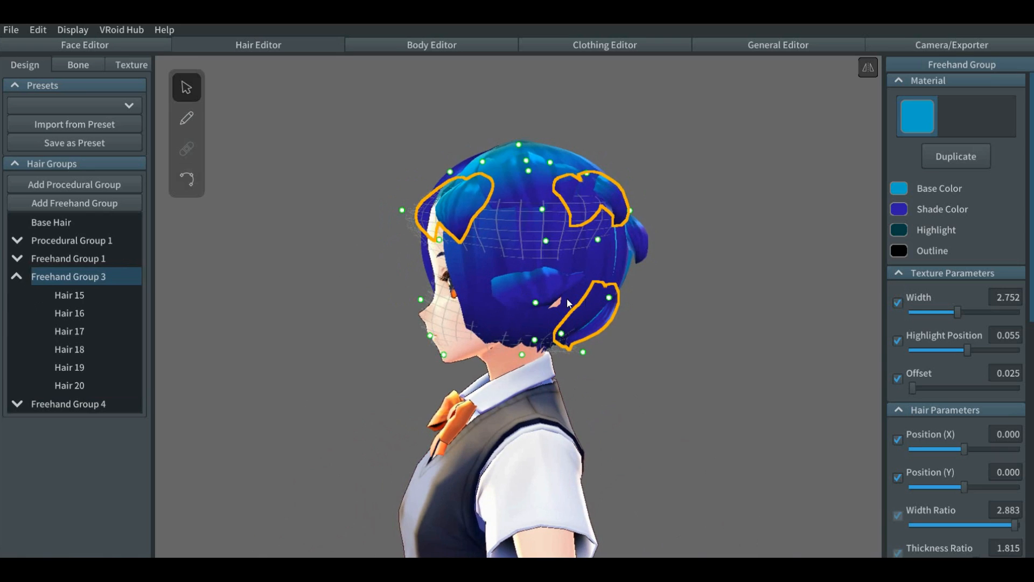
left_click_drag(631, 211, 636, 209)
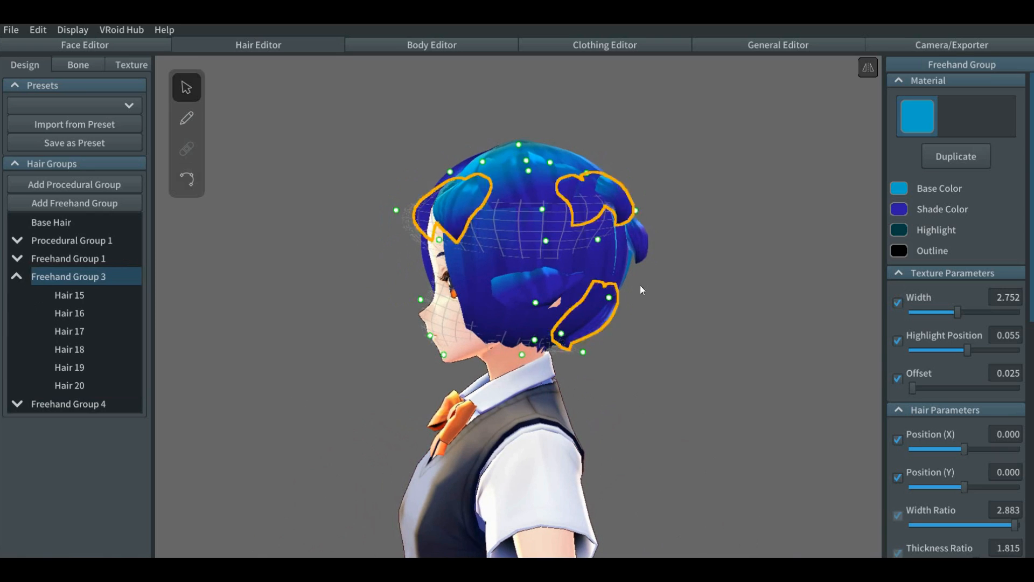
right_click_drag(641, 308, 732, 307)
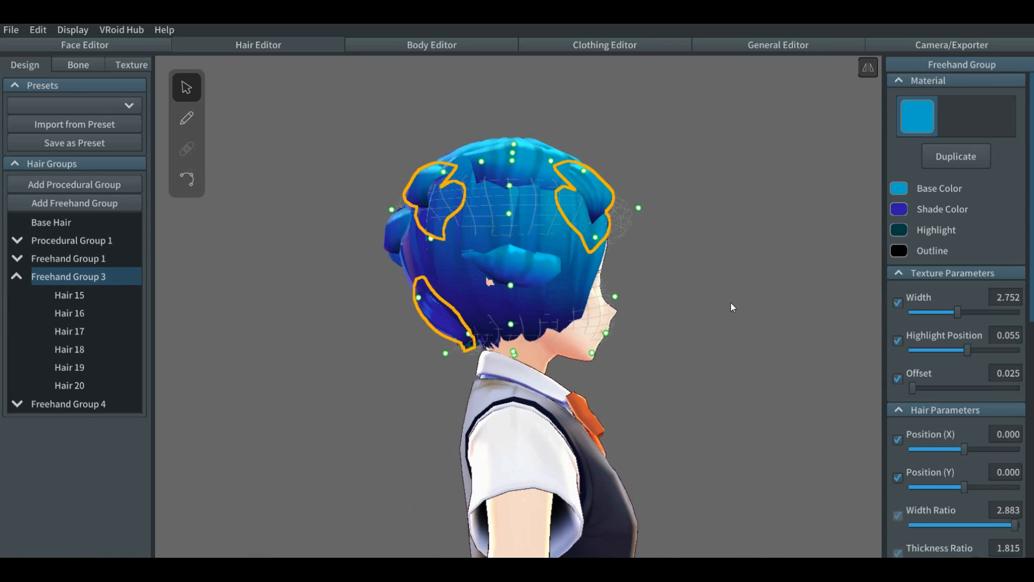
Step: Move the lower back point of Freehand Group 3's guide mesh slightly outward at the nape and deselect the group
left_click(470, 335)
left_click_drag(471, 337, 461, 339)
mouse_move(376, 322)
right_mouse_down()
mouse_move(363, 332)
mouse_move(384, 319)
right_mouse_up()
mouse_move(439, 240)
left_mouse_down()
mouse_move(447, 241)
mouse_move(437, 241)
left_mouse_up()
right_click_drag(347, 332, 339, 333)
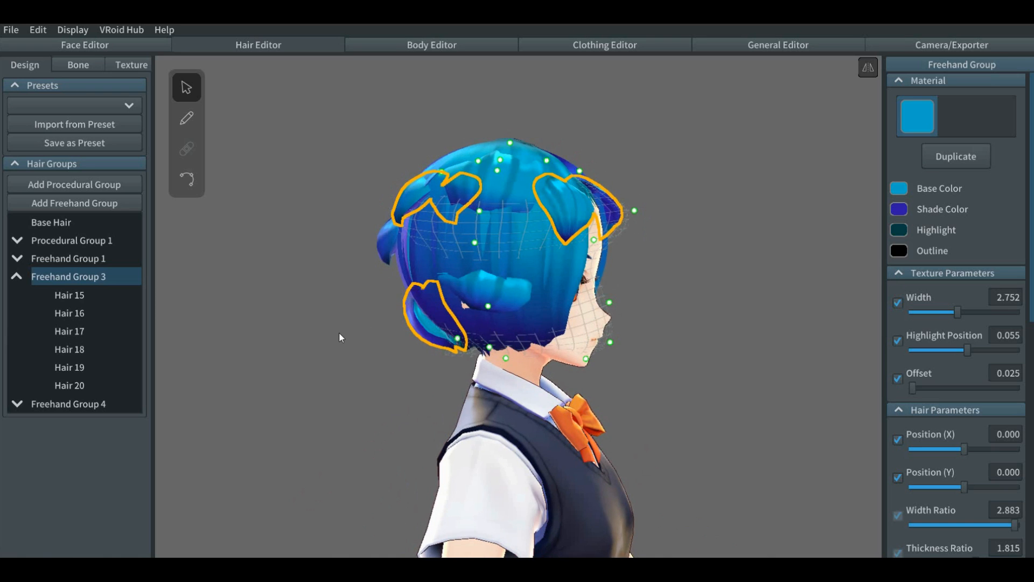
right_click_drag(712, 323, 669, 327)
left_click(704, 311)
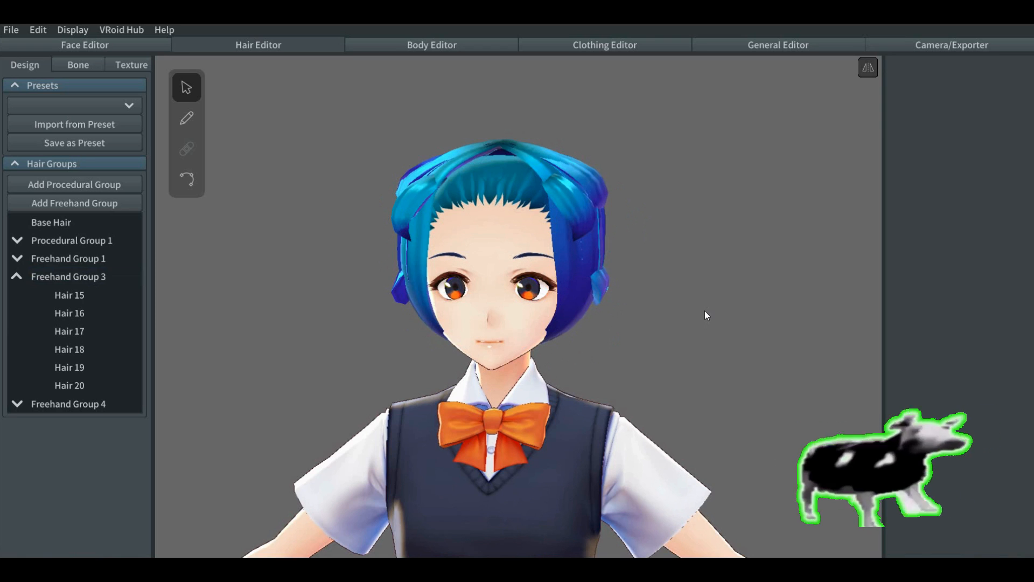
mouse_move(709, 311)
right_mouse_down()
mouse_move(761, 321)
mouse_move(709, 316)
right_mouse_up()
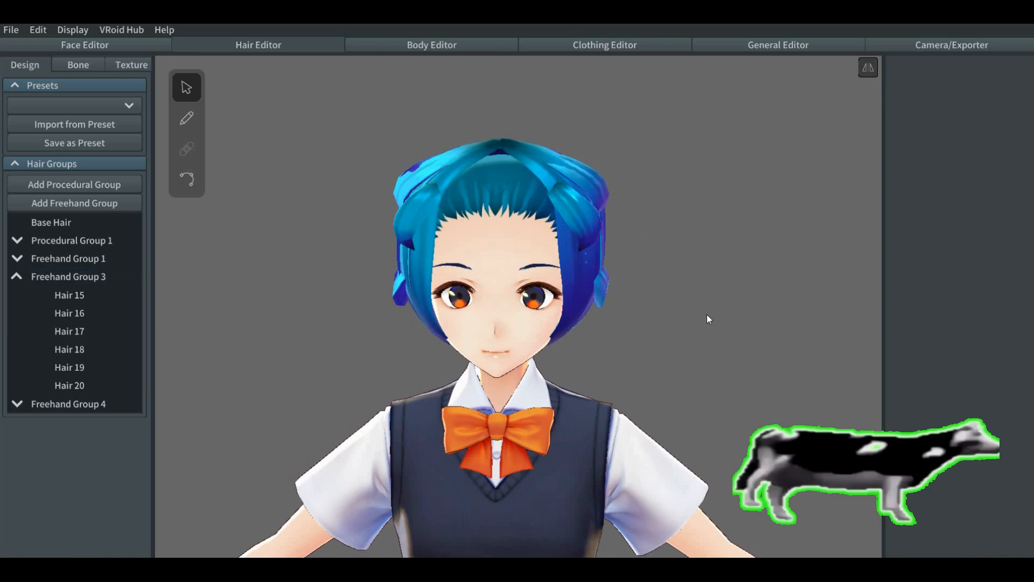
Step: Collapse Freehand Group 3, duplicate Freehand Group 4 and expand the copy
left_click(16, 275)
right_click(49, 301)
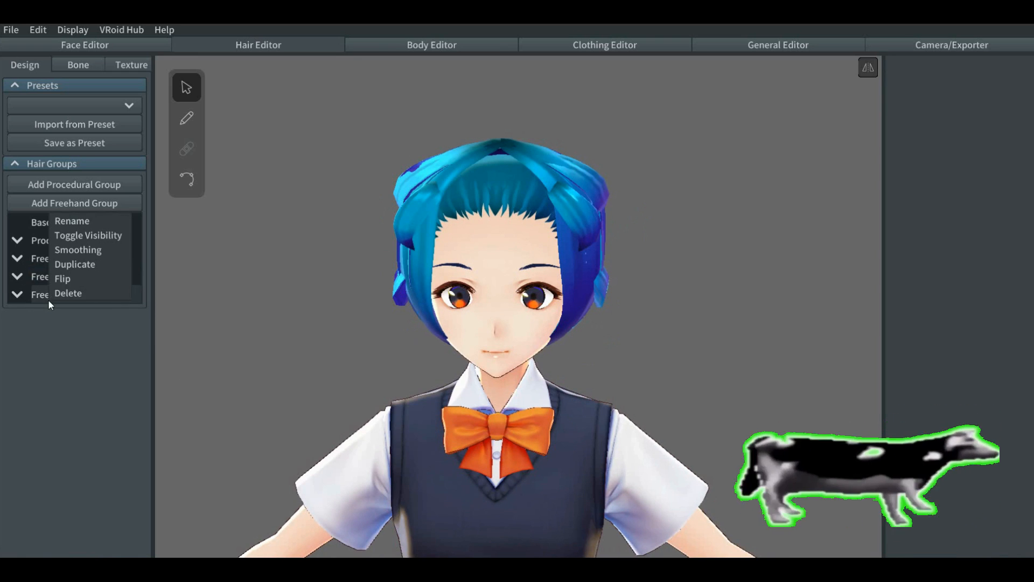
left_click(70, 265)
left_click(18, 314)
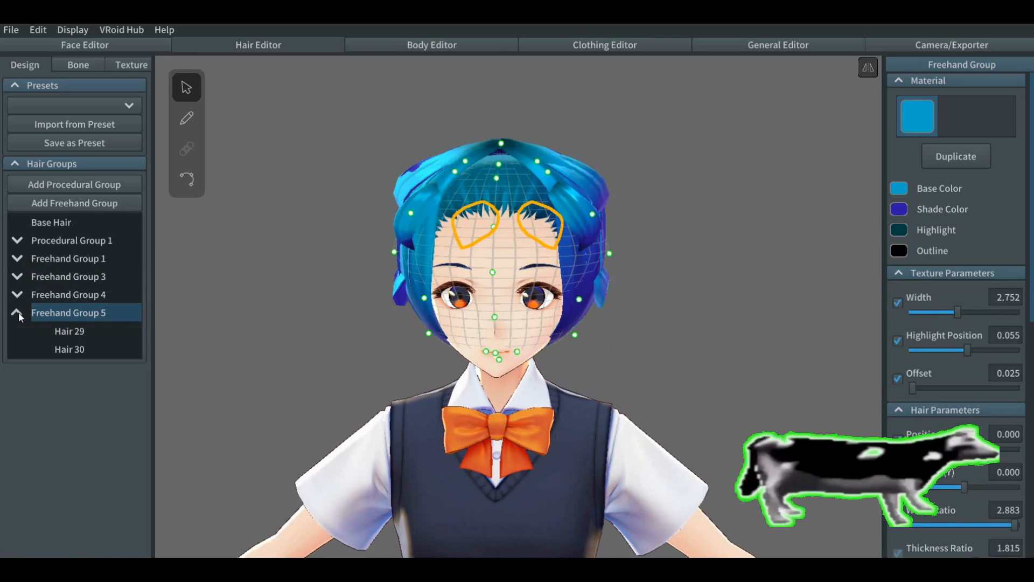
Step: Delete both strands from Freehand Group 5 and select the emptied group
left_click(63, 332)
right_click(63, 334)
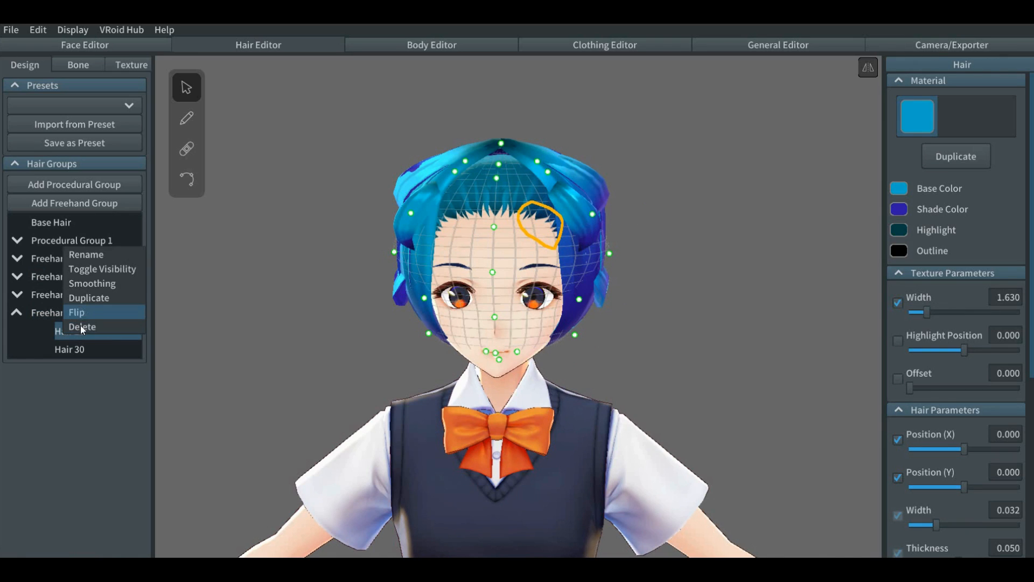
left_click(79, 325)
right_click(76, 333)
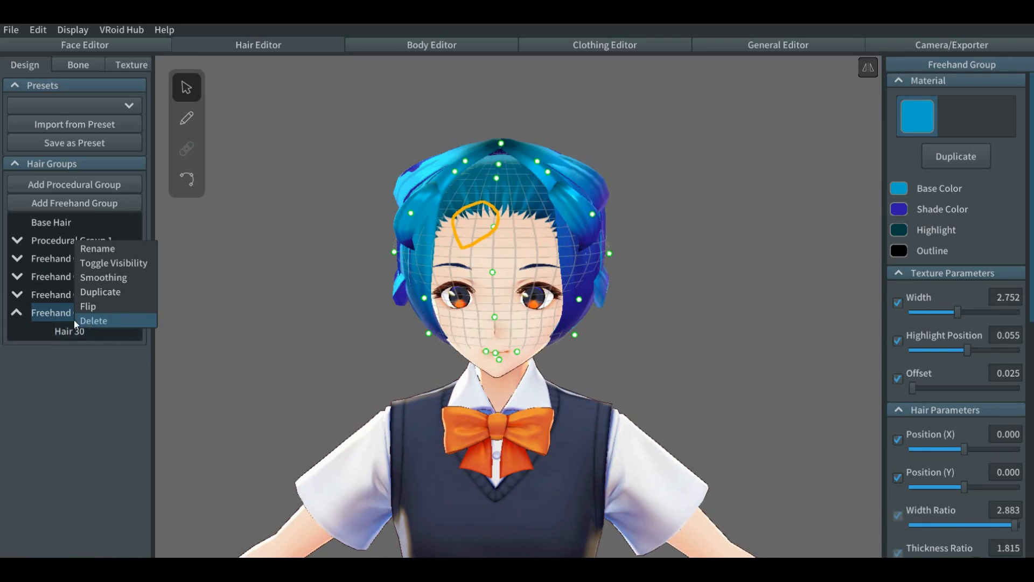
left_click(87, 322)
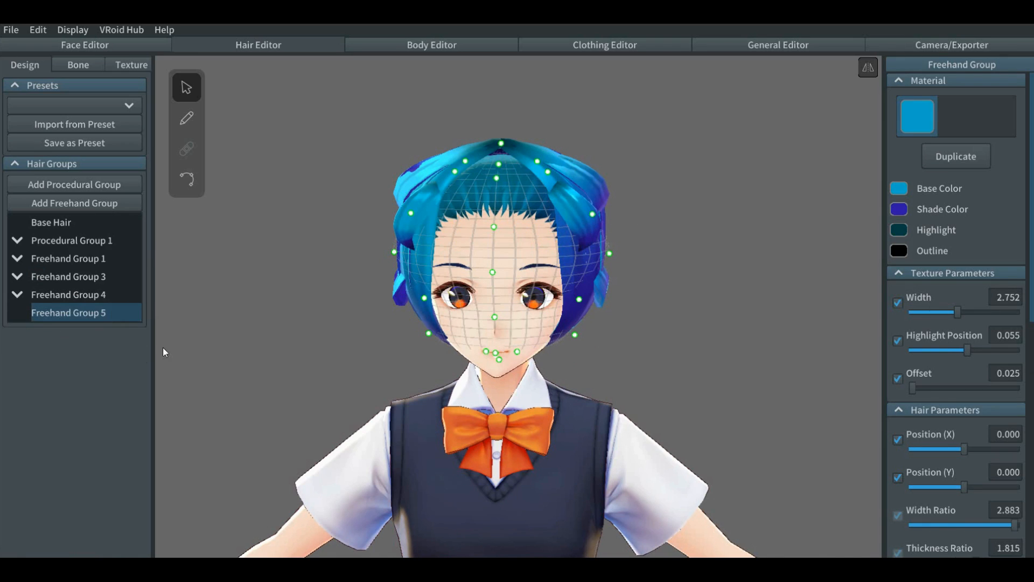
left_click(309, 174)
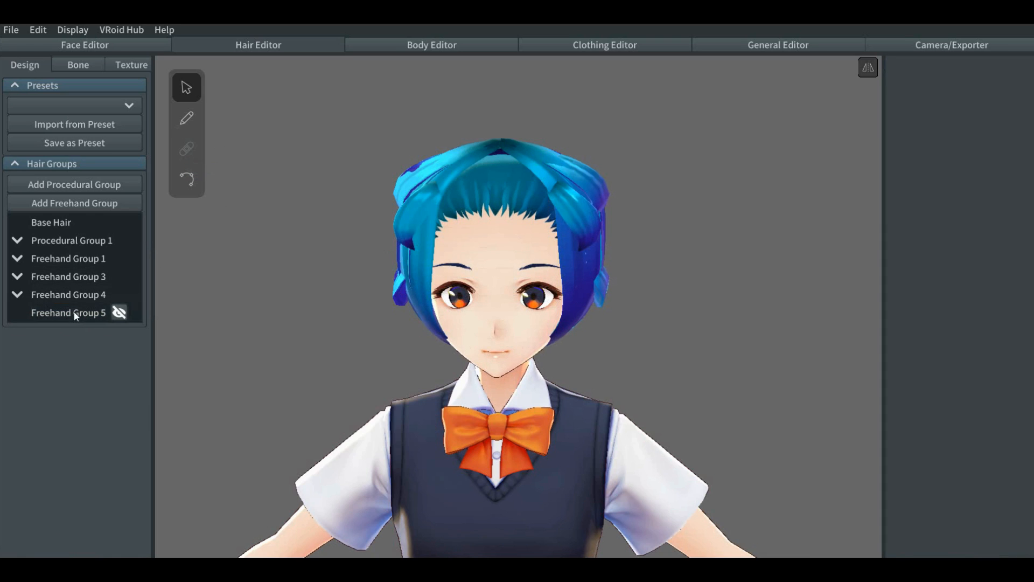
left_click(113, 312)
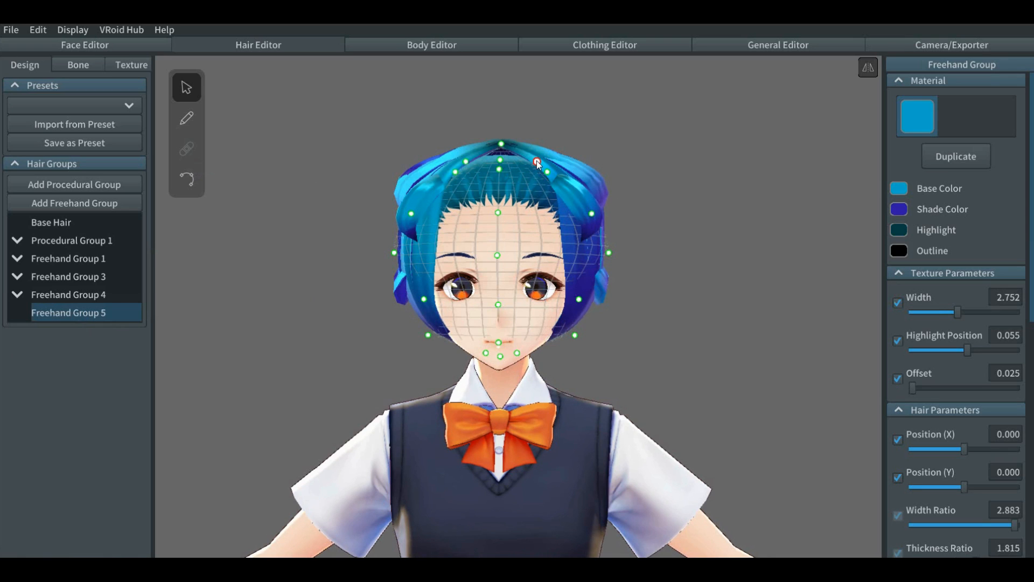
Step: Reshape Freehand Group 5's guide mesh, moving the upper side points outward and the mid-height and lower points inward
mouse_move(538, 162)
left_mouse_down()
mouse_move(545, 141)
mouse_move(555, 162)
left_mouse_up()
left_click_drag(611, 253, 600, 252)
left_click_drag(574, 336, 575, 328)
right_click_drag(627, 300, 578, 305)
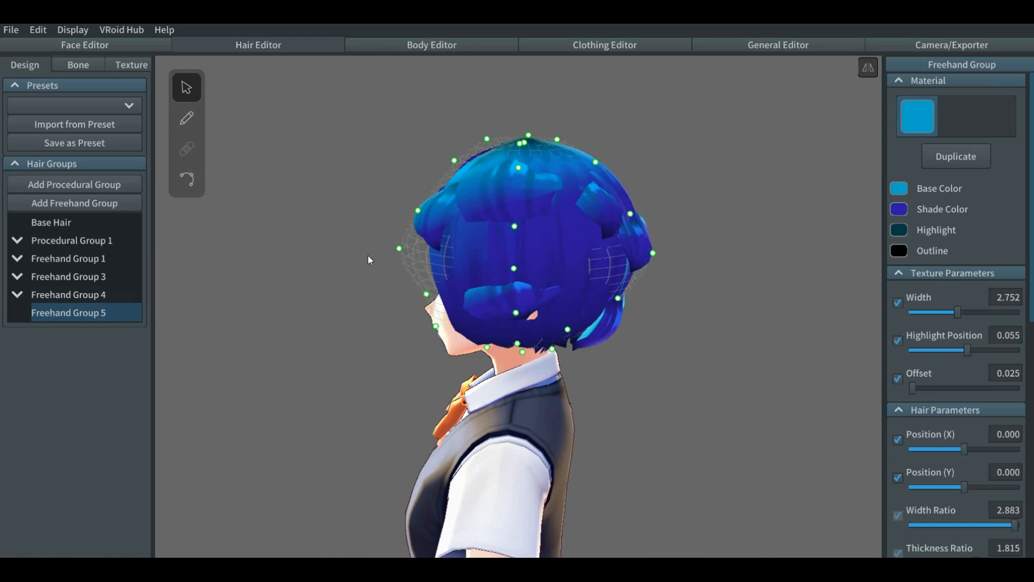
left_click_drag(399, 248, 435, 215)
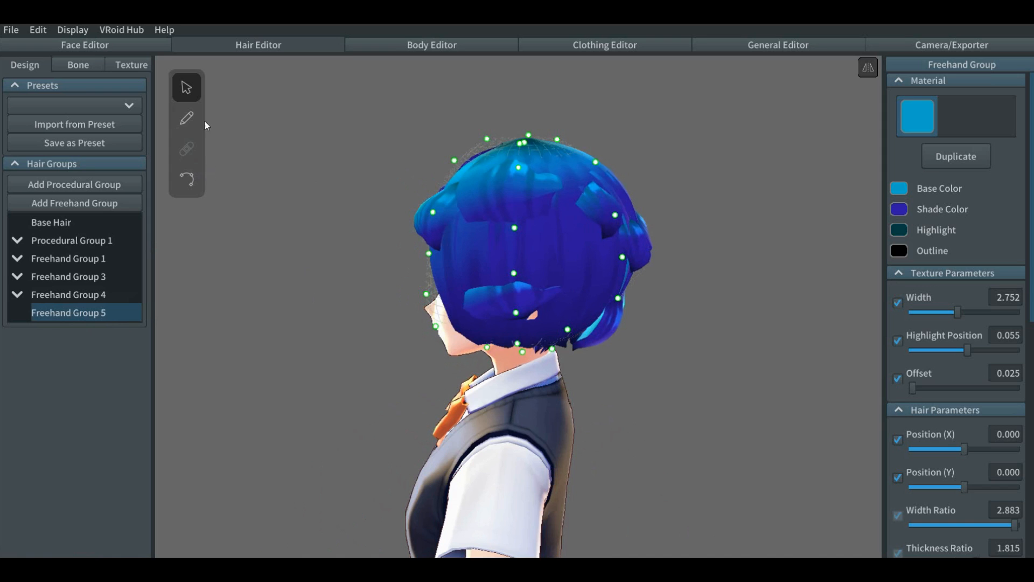
Step: Draw a mirrored pair of short strands outward from the crown in Freehand Group 5
left_click(187, 117)
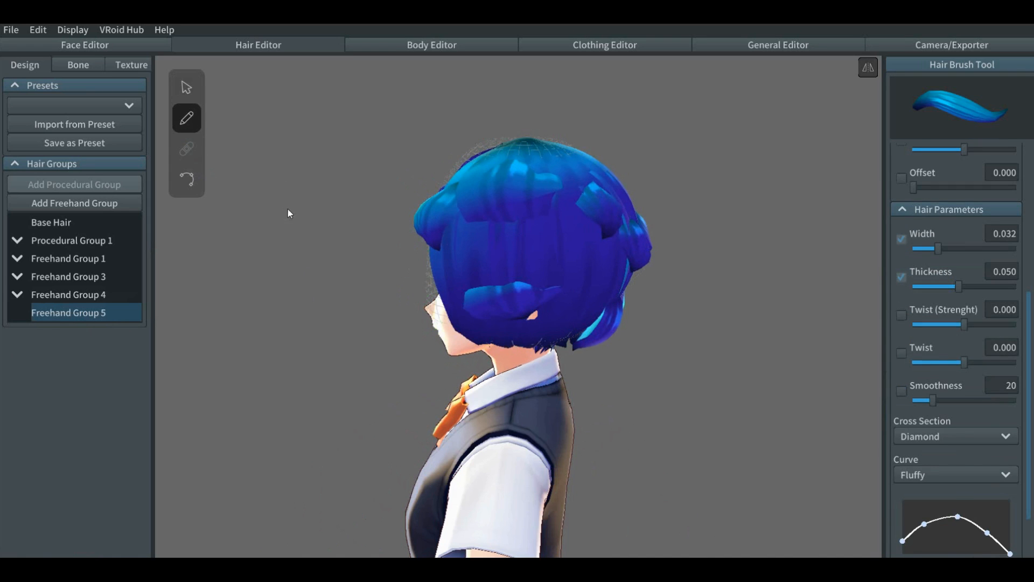
right_click_drag(307, 214, 354, 233)
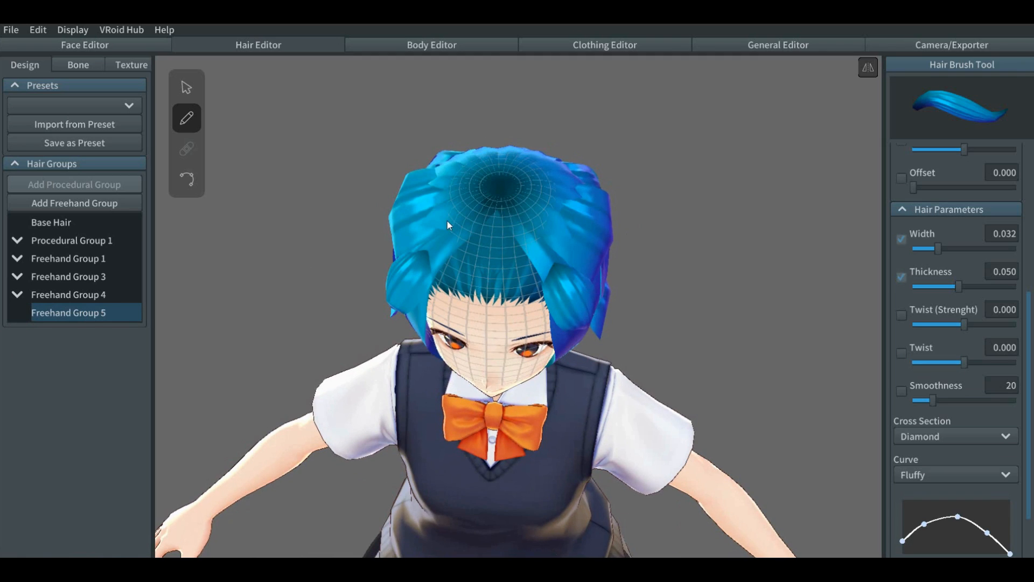
left_click(507, 192)
key("ctrl+z")
left_click_drag(499, 183, 555, 183)
right_click_drag(667, 268, 667, 250)
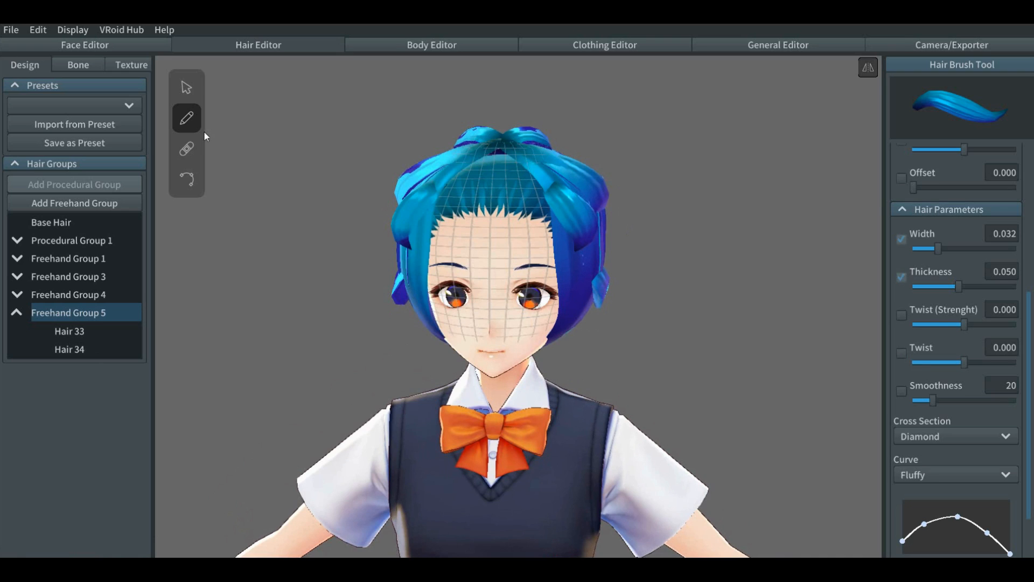
Step: Refine Freehand Group 5's guide mesh around the crown, moving the upper side points outward and the top back point down
left_click(186, 86)
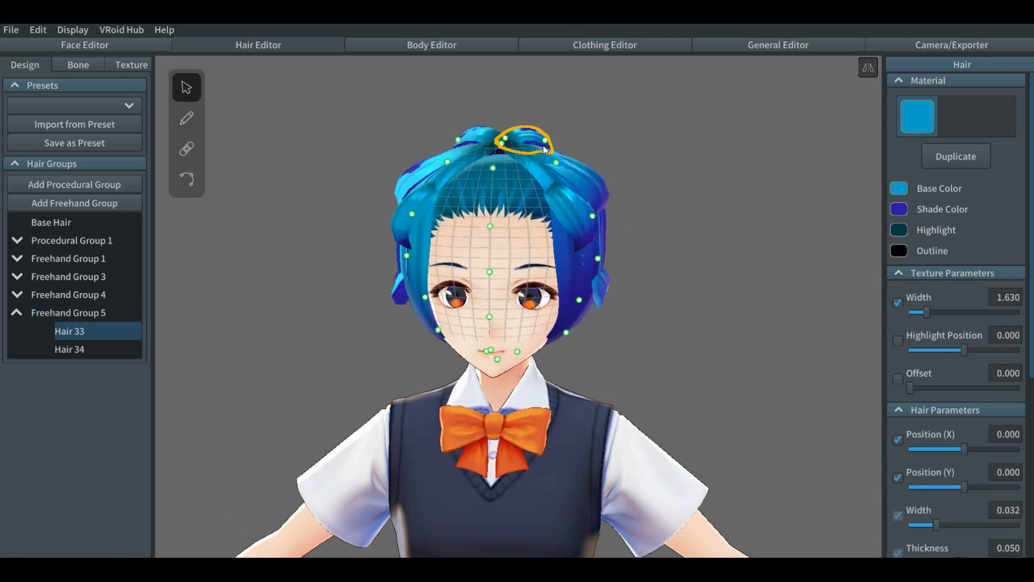
left_click_drag(557, 162, 506, 146)
right_click_drag(614, 166, 562, 154)
left_click_drag(554, 141, 555, 146)
right_click_drag(656, 192, 607, 204)
left_click_drag(602, 170, 584, 152)
right_click_drag(624, 141, 626, 135)
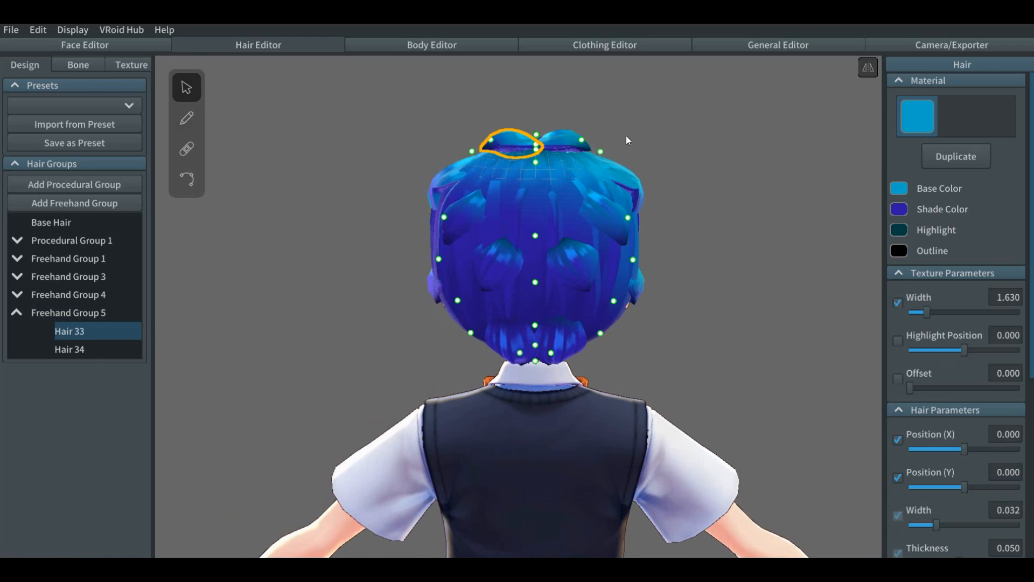
right_click_drag(587, 162, 568, 170)
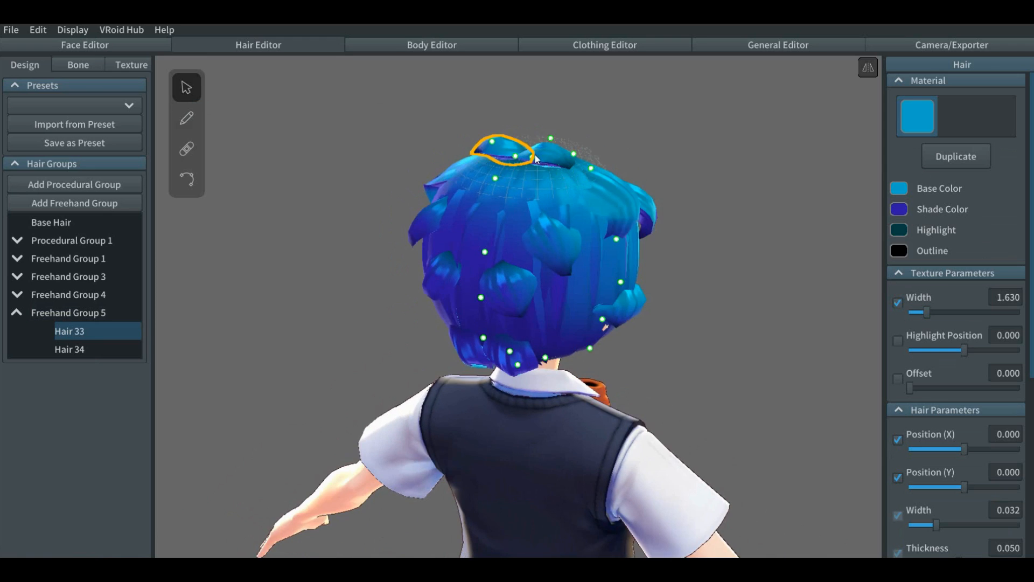
left_click_drag(532, 156, 533, 168)
right_click_drag(642, 156, 656, 158)
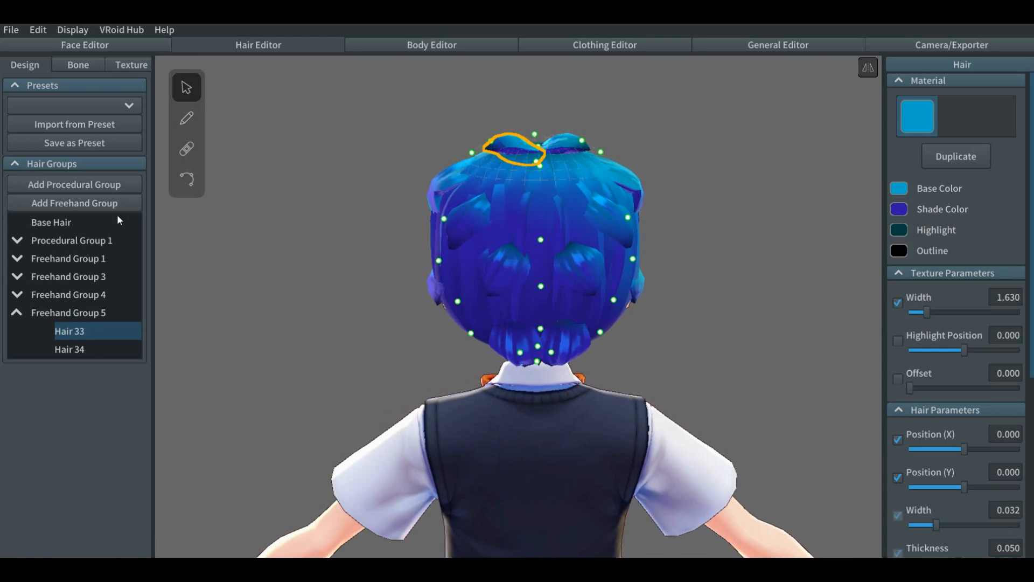
Step: Move the middle control point of the crown strand Hair 33 toward its tip and deselect the strand
left_click(187, 179)
right_click_drag(342, 178, 289, 207)
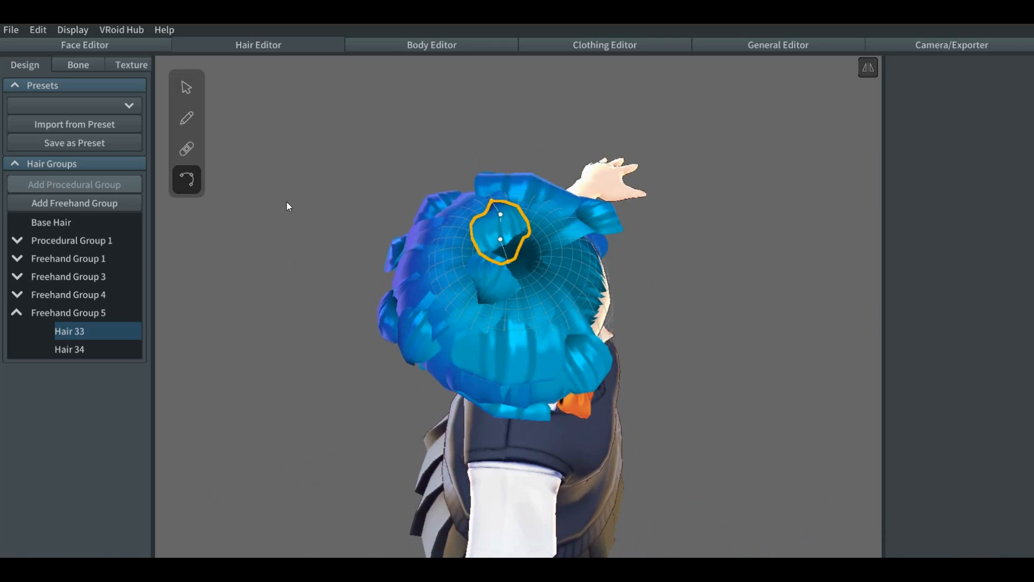
left_click(500, 239)
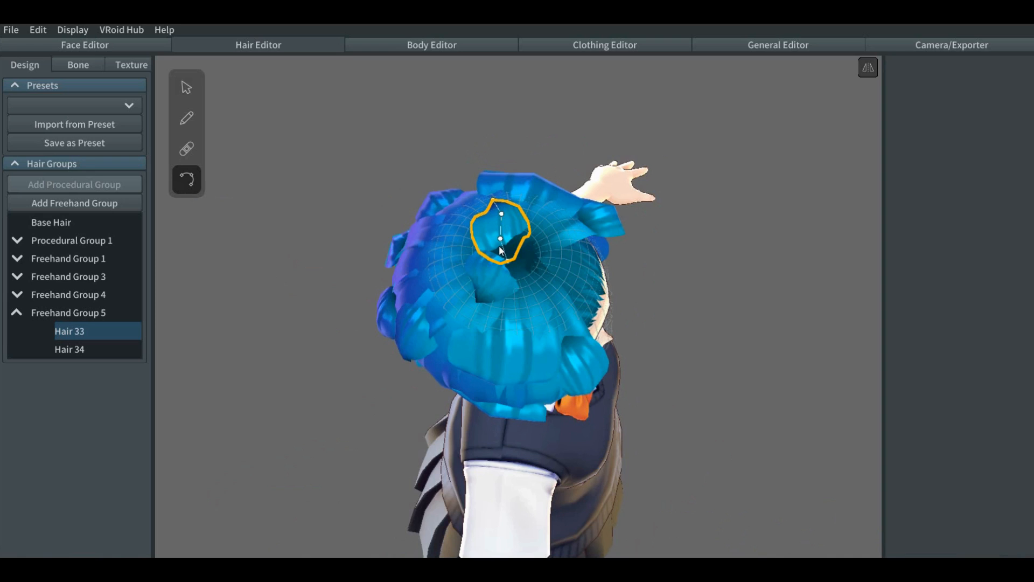
left_click_drag(500, 239, 498, 205)
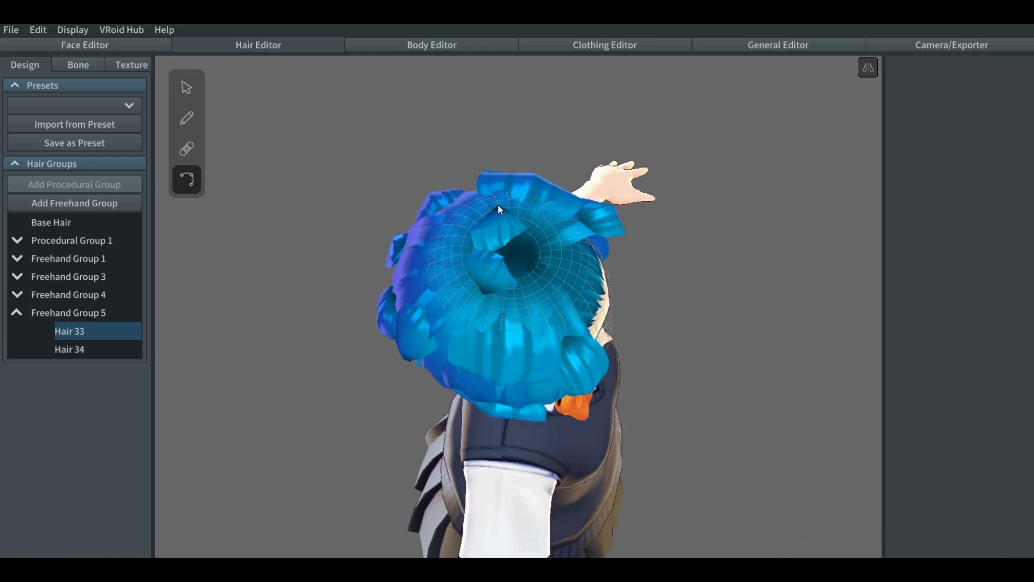
right_click_drag(671, 347, 624, 310)
left_click(624, 311)
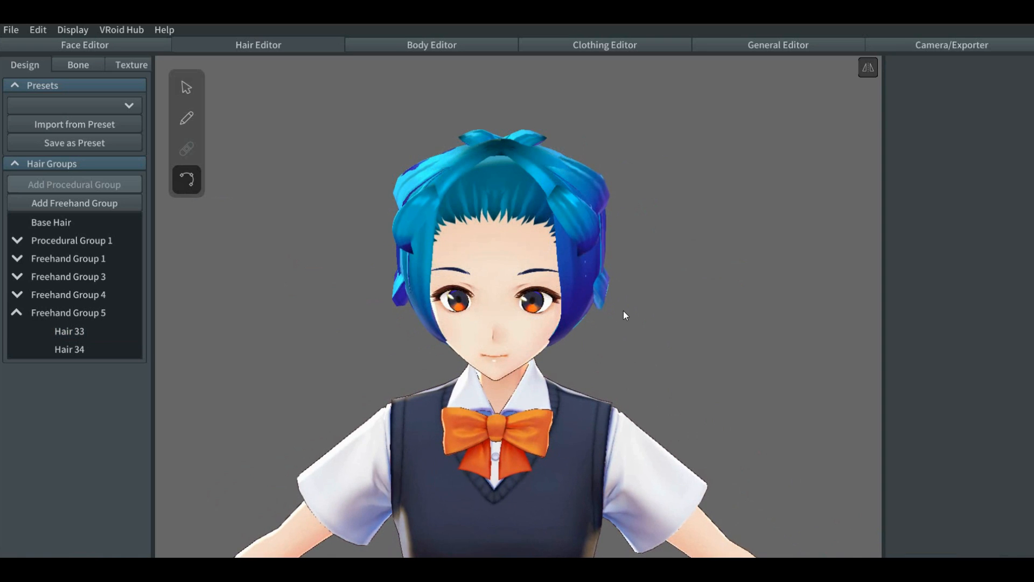
right_click_drag(332, 284, 410, 279)
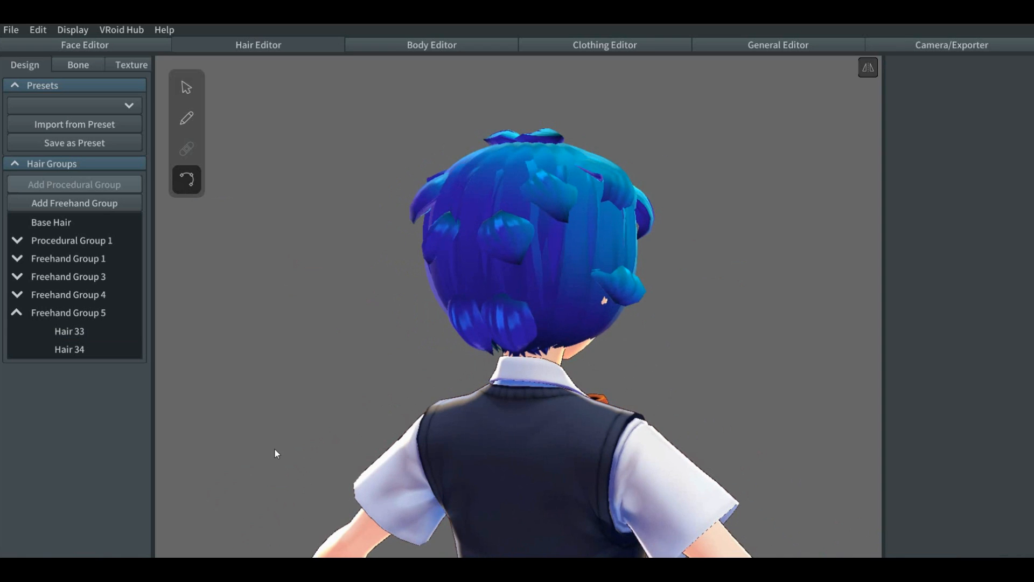
right_click_drag(275, 453, 386, 451)
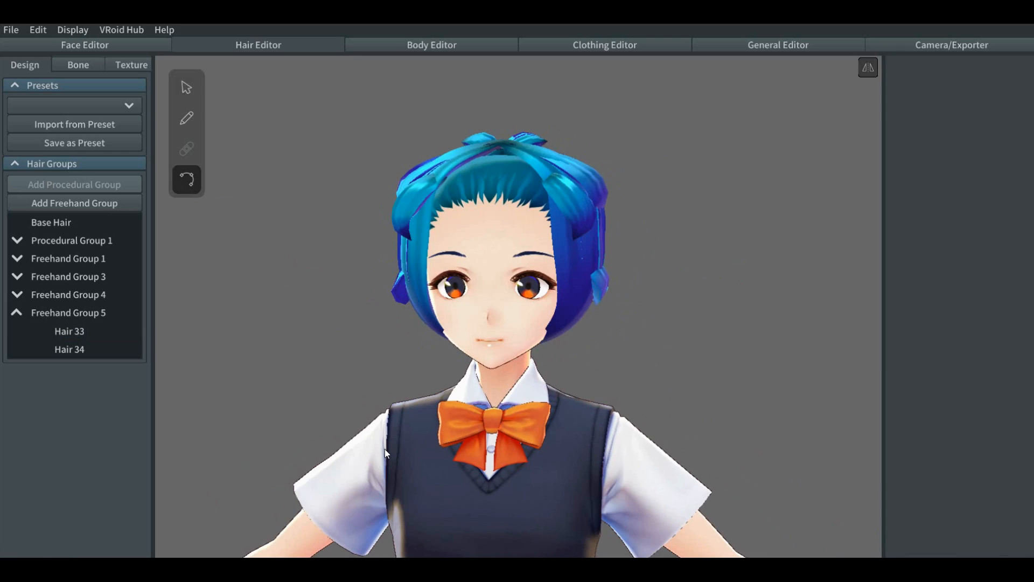